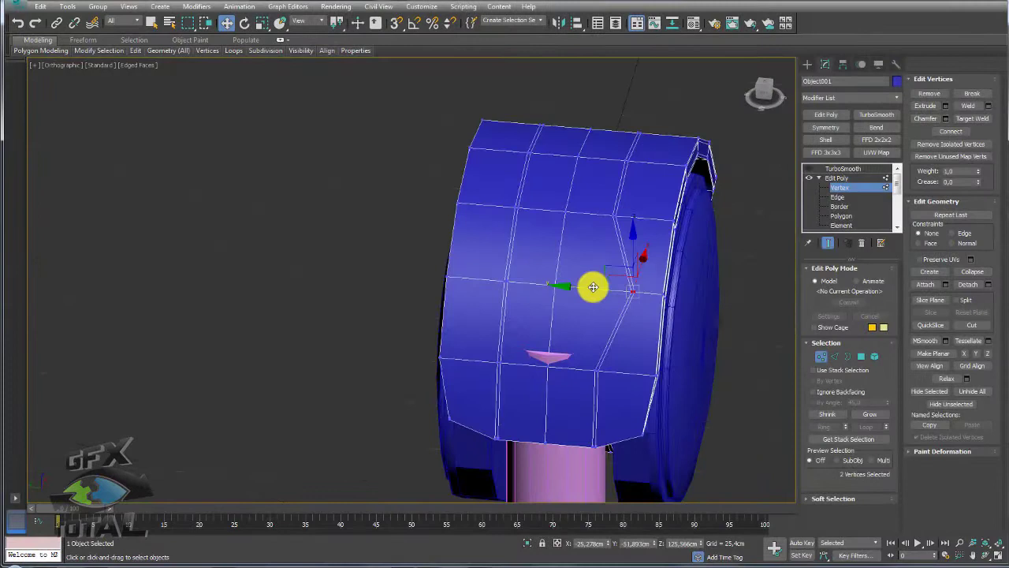
Join two vertices on the housing front with a new connecting edge
left_click_drag(593, 287, 611, 224)
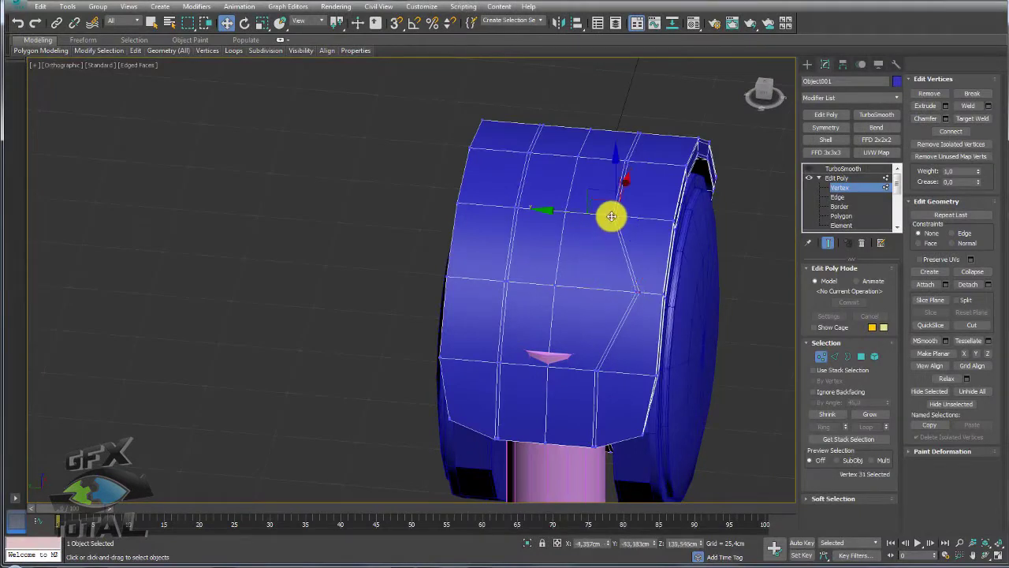
left_click(555, 285, "ctrl")
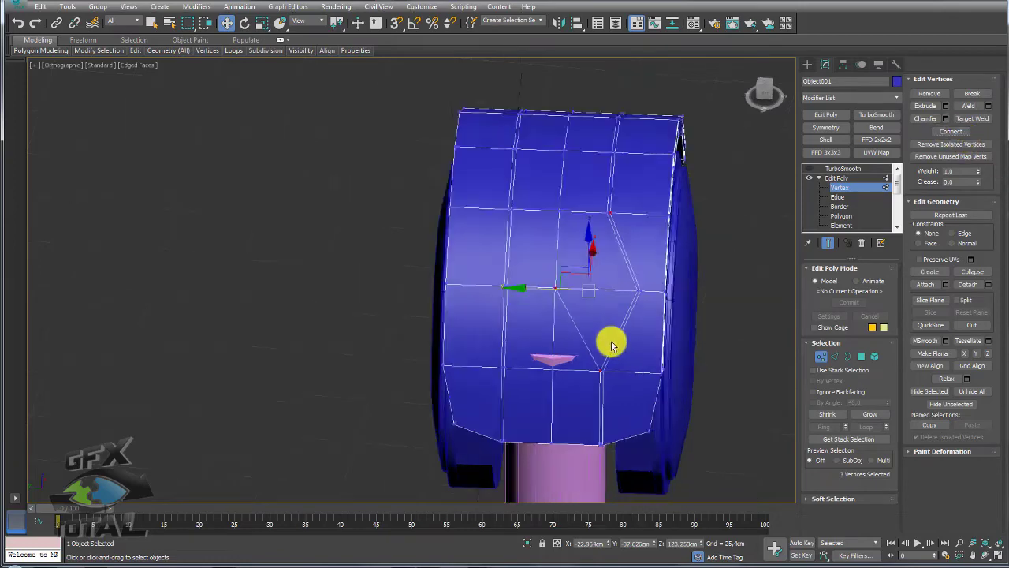
middle_click_drag(608, 340, 604, 293, "alt")
left_click(600, 231)
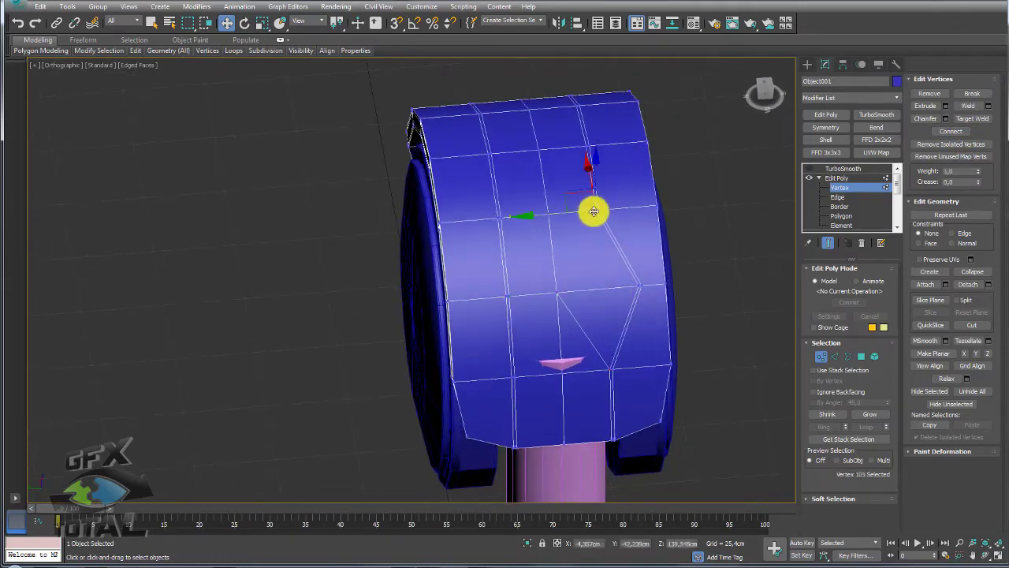
left_click(556, 289, "ctrl")
left_click(948, 130)
mouse_move(730, 219)
middle_mouse_down("alt")
mouse_move(597, 272)
mouse_move(687, 243)
middle_mouse_up("alt")
Mirror the housing across Z with a Symmetry modifier and collapse it to Editable Poly
left_click(838, 178)
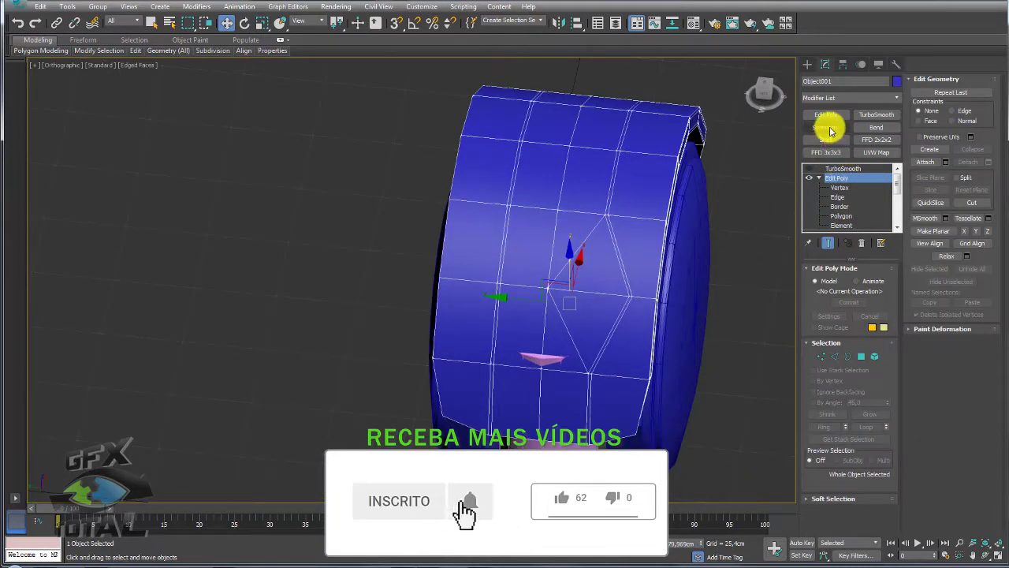
left_click(828, 129)
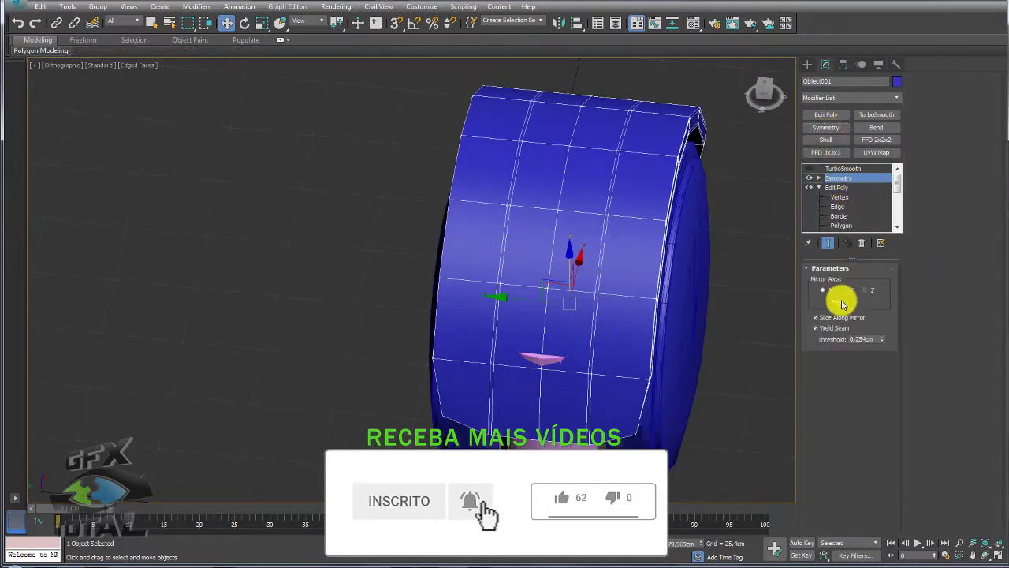
left_click(865, 291)
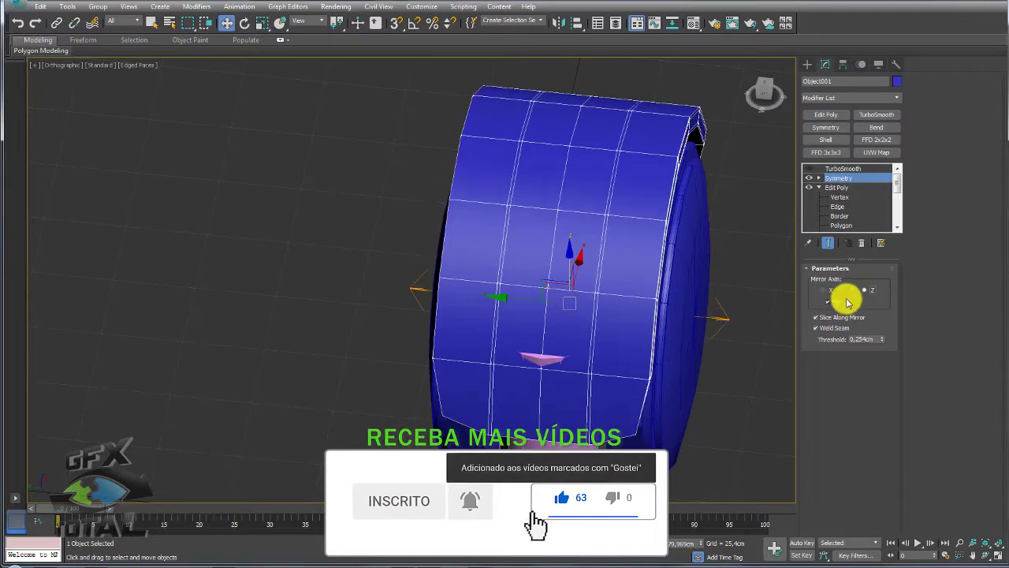
mouse_move(757, 331)
middle_mouse_down("alt")
mouse_move(702, 355)
mouse_move(642, 292)
mouse_move(626, 302)
mouse_move(552, 275)
mouse_move(577, 251)
middle_mouse_up("alt")
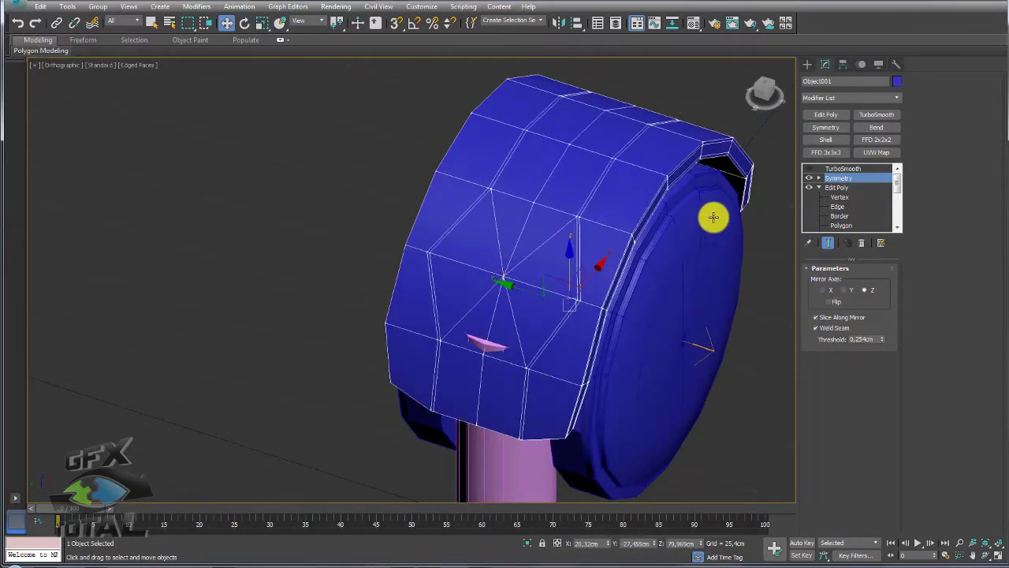
right_click(576, 219)
left_click(721, 355)
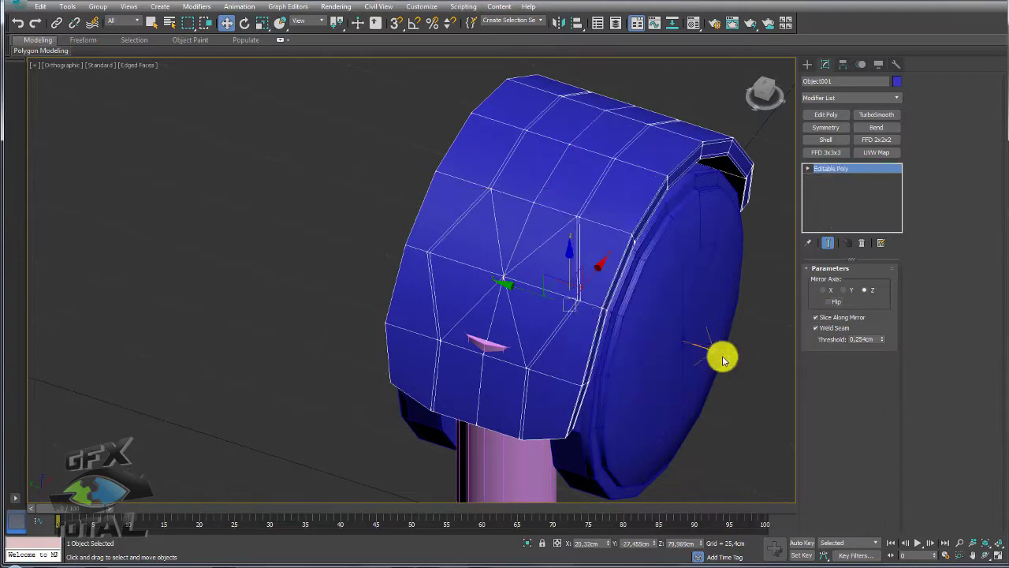
Scale the front vertices outward and delete the centre vertex to open a hole onto the pink cylinder
left_click(821, 282)
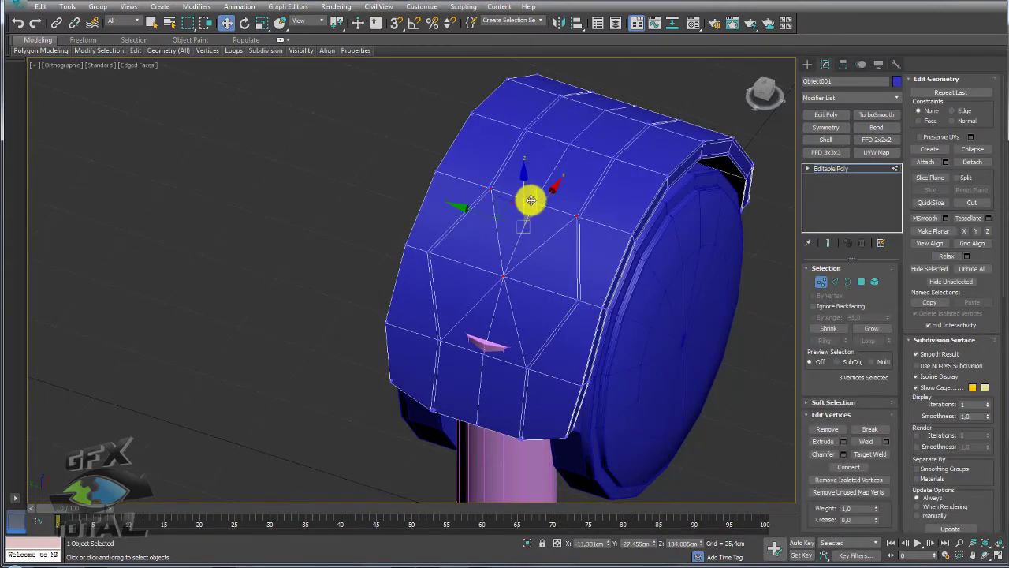
left_click(484, 352)
middle_click_drag(482, 354, 492, 299, "alt")
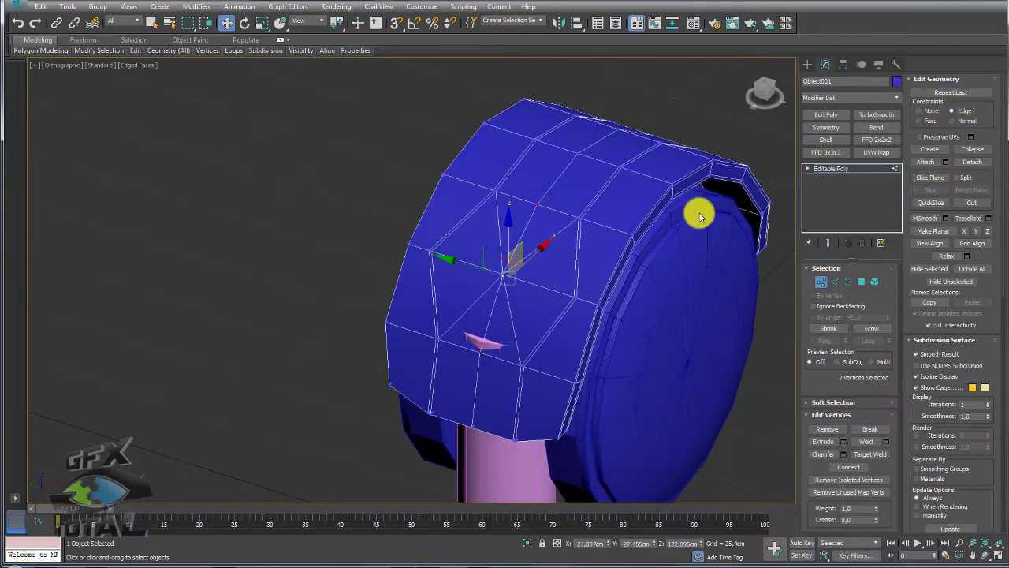
key("r")
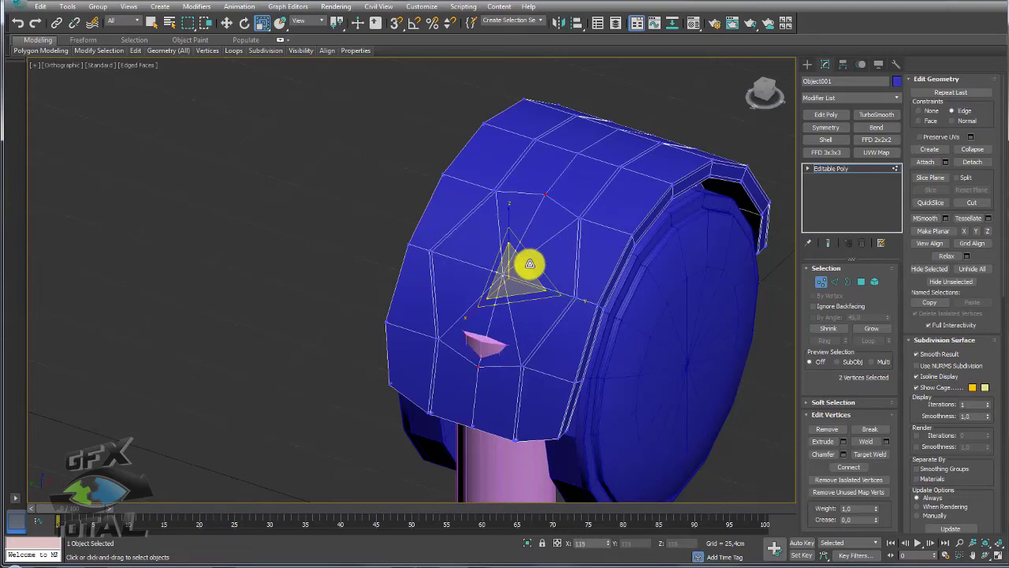
mouse_move(528, 263)
middle_mouse_down("alt")
mouse_move(509, 271)
mouse_move(533, 245)
mouse_move(543, 295)
mouse_move(562, 310)
middle_mouse_up("alt")
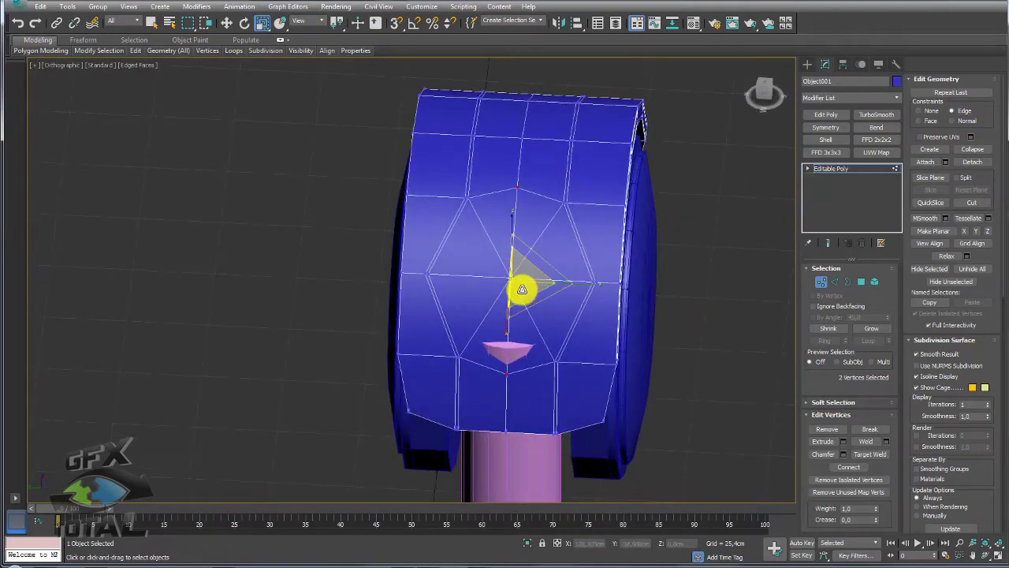
left_click(557, 327)
left_click(509, 276)
key("Delete")
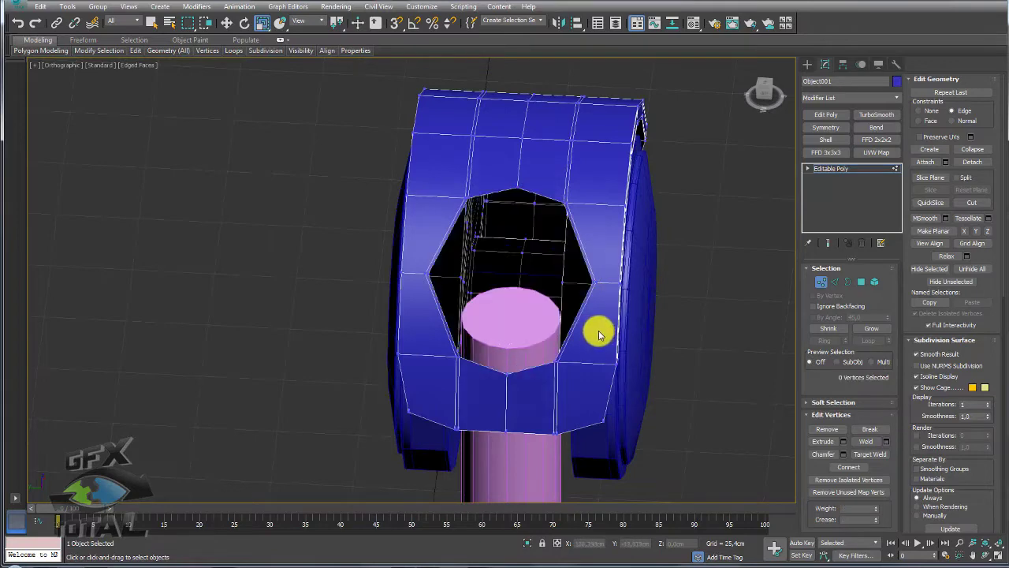
middle_click_drag(576, 309, 743, 308, "alt")
Select the hole's border, set Constraints to None, and move it up into a collar
left_click(848, 282)
key("ctrl+a")
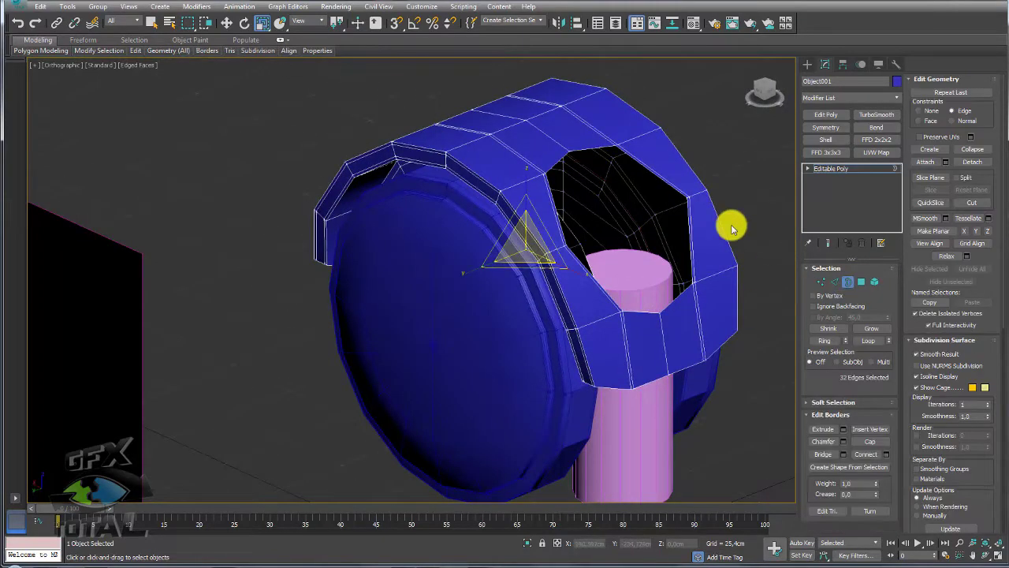
left_click(691, 208)
mouse_move(686, 207)
middle_mouse_down("alt")
mouse_move(651, 253)
mouse_move(617, 264)
middle_mouse_up("alt")
key("w")
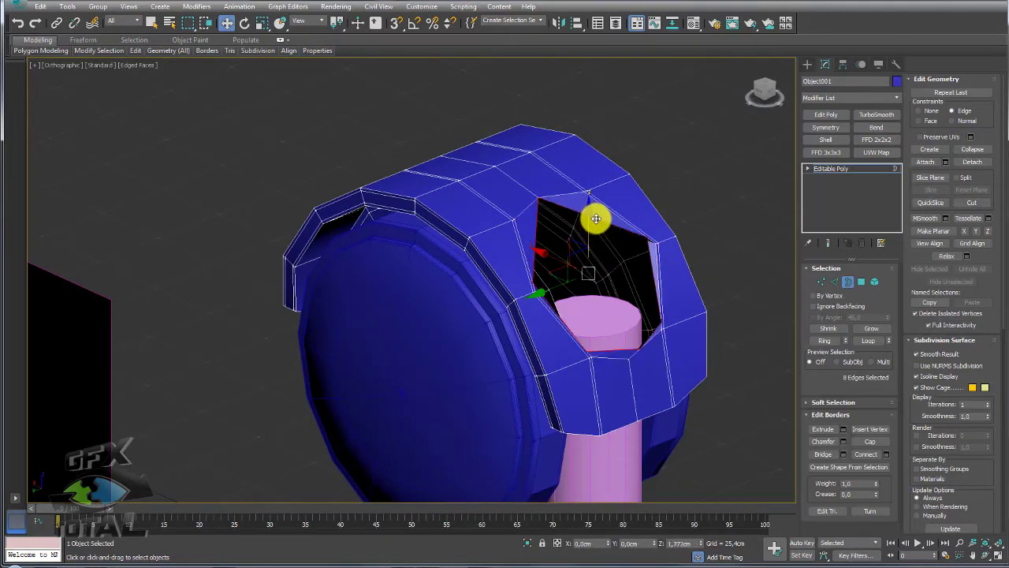
left_click_drag(593, 225, 589, 199)
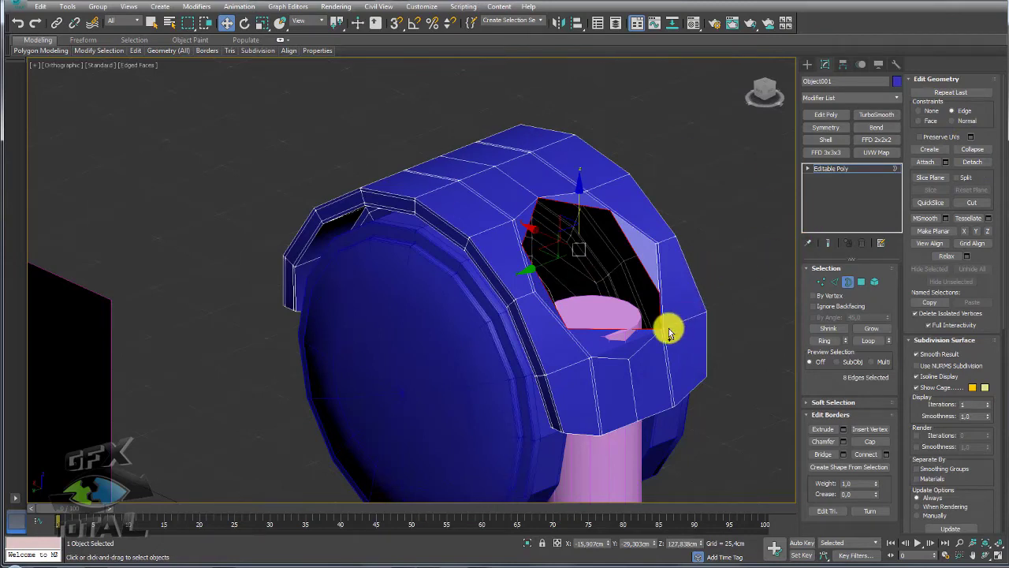
left_click_drag(669, 333, 682, 315)
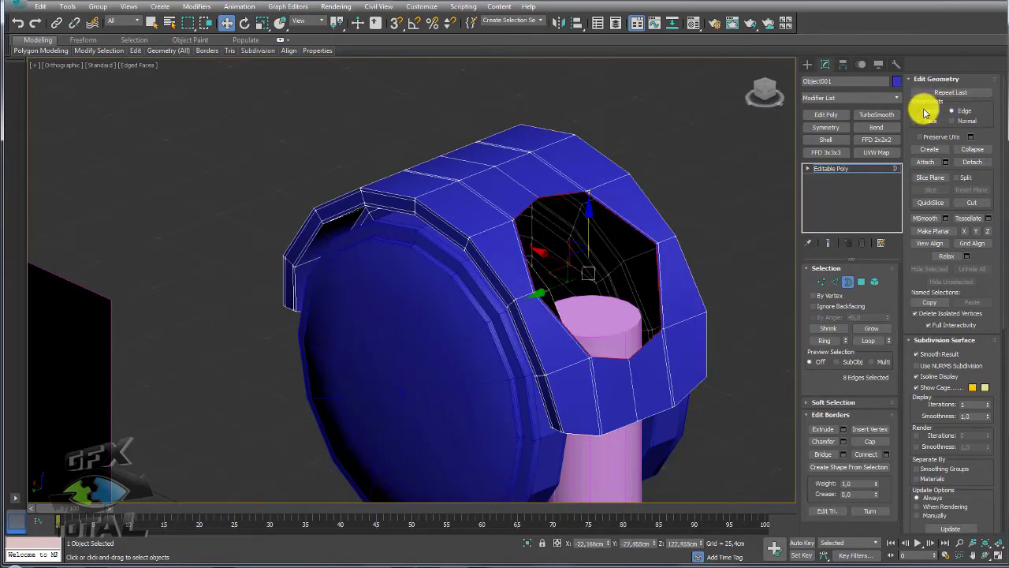
left_click(925, 112)
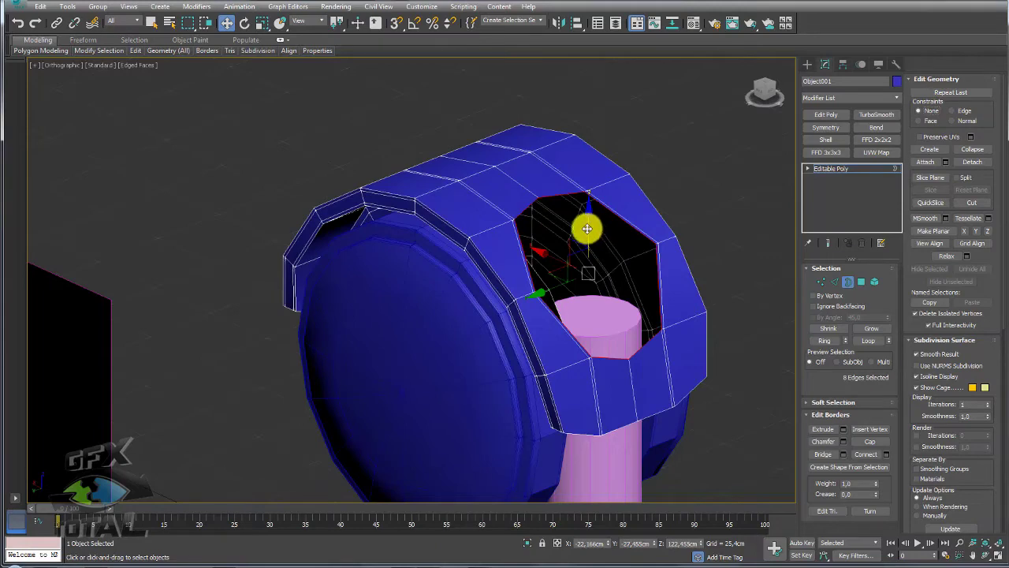
left_click_drag(587, 229, 590, 194)
mouse_move(590, 194)
middle_mouse_down("alt")
mouse_move(611, 258)
mouse_move(635, 263)
mouse_move(568, 255)
mouse_move(604, 276)
mouse_move(581, 263)
mouse_move(570, 342)
mouse_move(607, 317)
mouse_move(518, 300)
mouse_move(604, 293)
mouse_move(563, 241)
mouse_move(454, 313)
middle_mouse_up("alt")
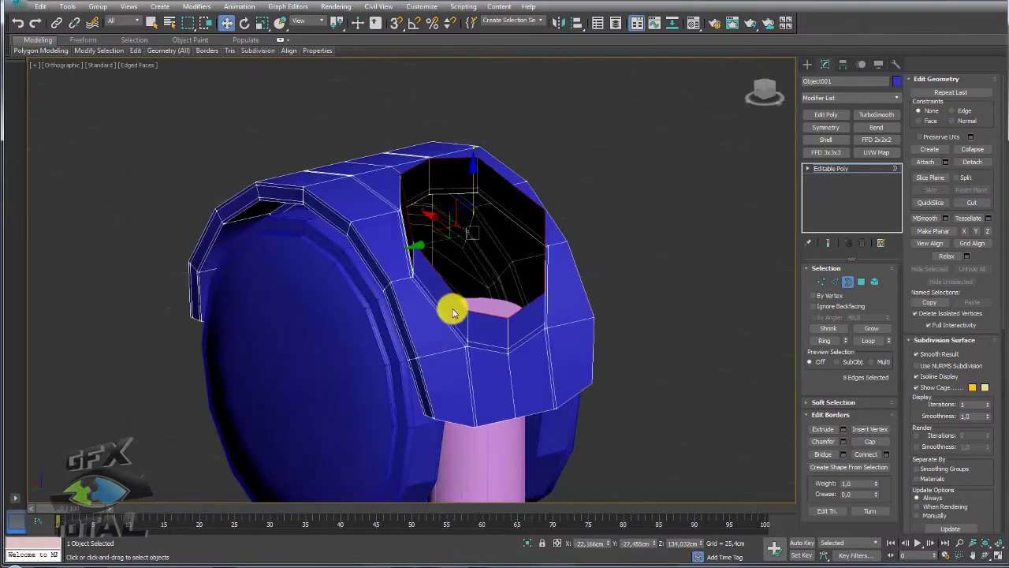
mouse_move(524, 323)
middle_mouse_down("alt")
mouse_move(861, 202)
mouse_move(549, 388)
middle_mouse_up("alt")
Raise Cylinder002 above the opening, give it 8 sides, and scale it up uniformly
left_click(854, 170)
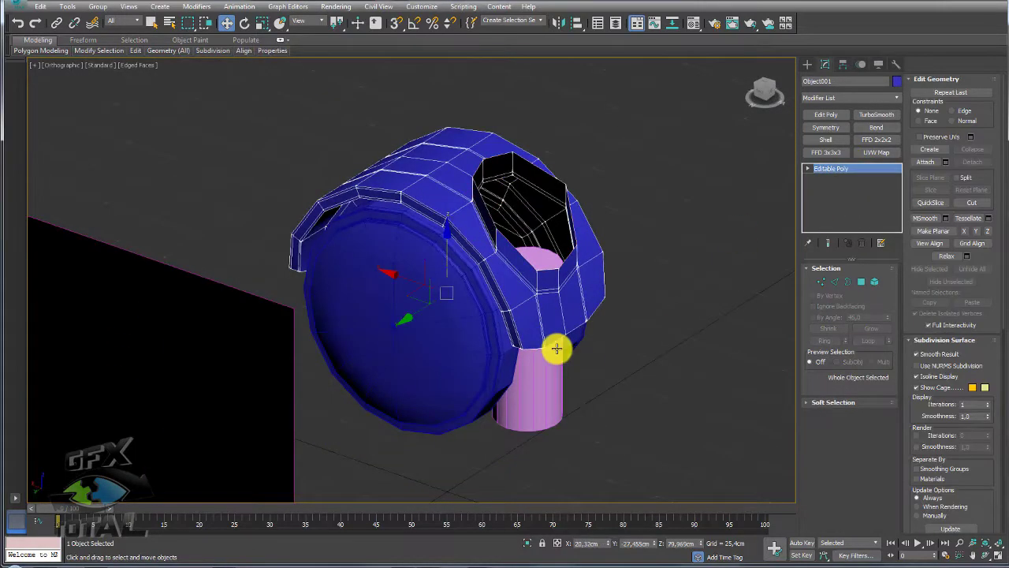
left_click(544, 352)
left_click_drag(529, 360, 541, 160)
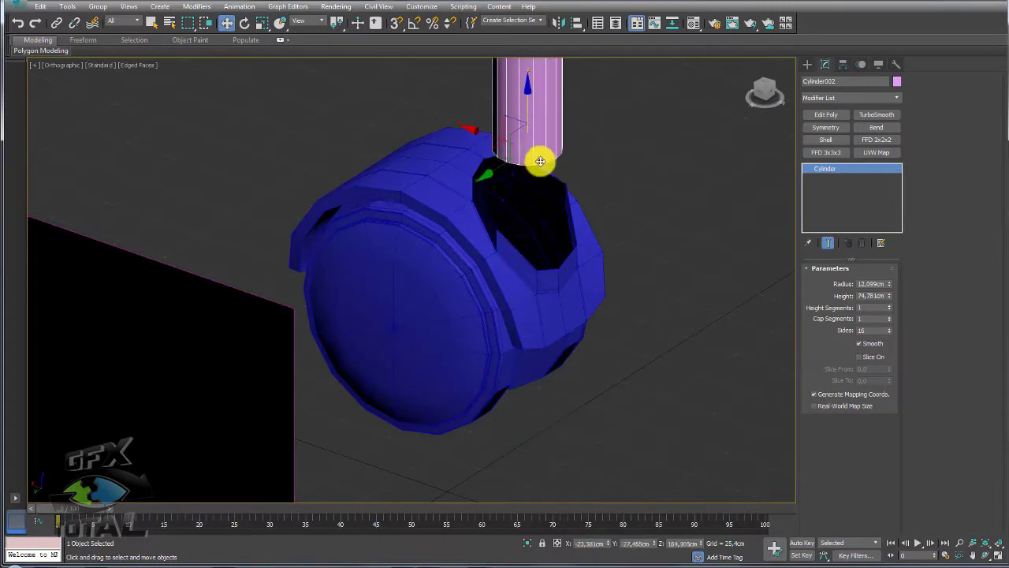
mouse_move(541, 160)
middle_mouse_down("alt")
mouse_move(525, 289)
mouse_move(572, 322)
middle_mouse_up("alt")
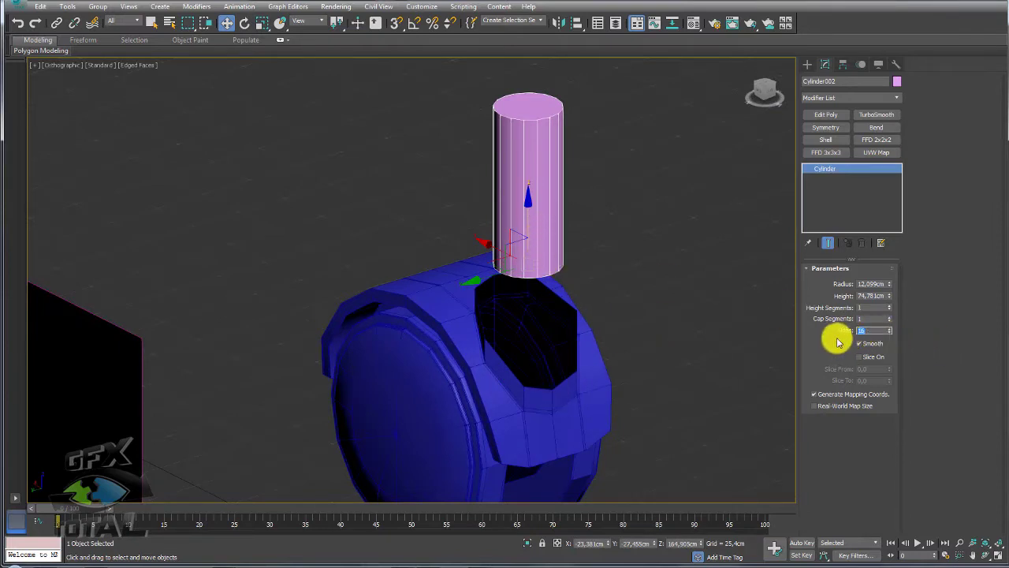
type("8")
key("Return")
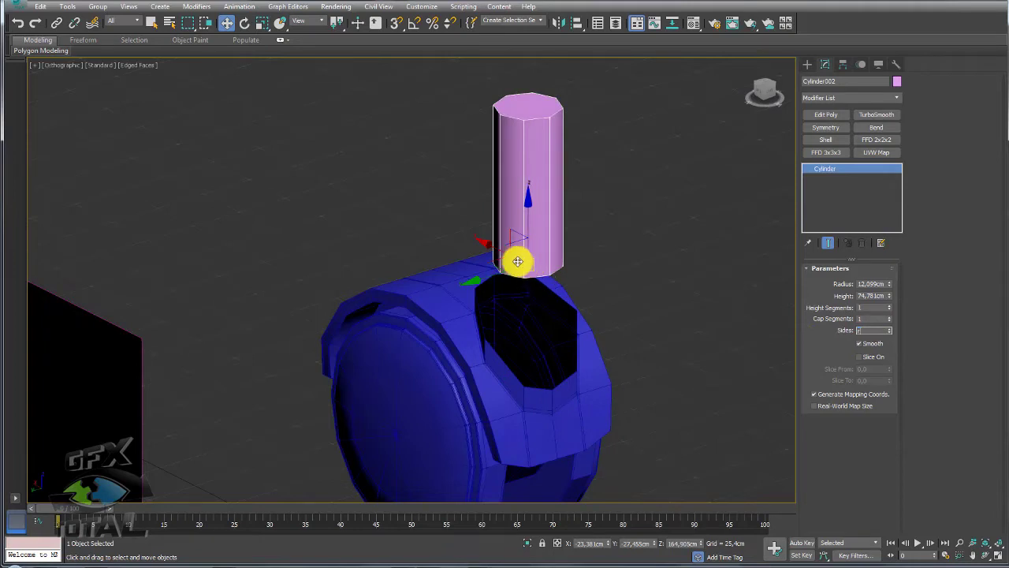
mouse_move(518, 261)
middle_mouse_down()
mouse_move(536, 253)
mouse_move(543, 280)
middle_mouse_up()
key("r")
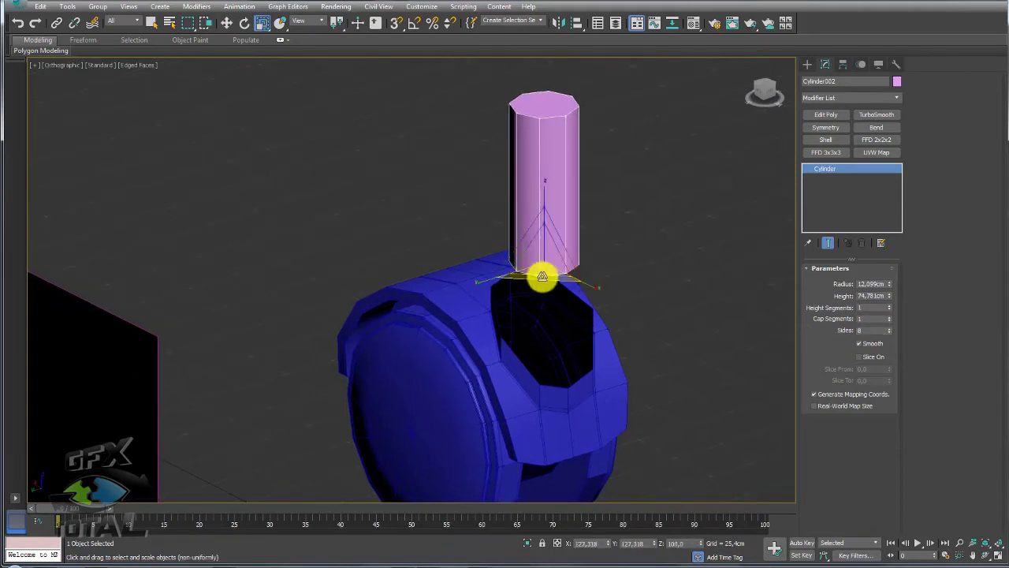
mouse_move(543, 276)
left_mouse_down()
mouse_move(529, 293)
mouse_move(539, 293)
left_mouse_up()
Attach the pink cylinder to the housing, delete its bottom face, and bridge it to the opening
left_click(482, 336)
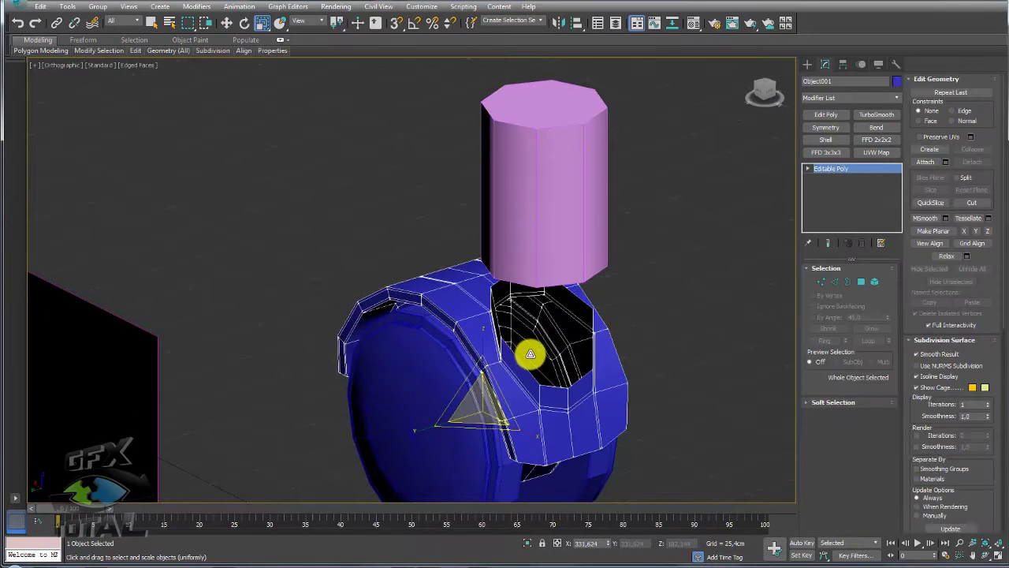
middle_click_drag(531, 355, 567, 347, "alt")
left_click(931, 164)
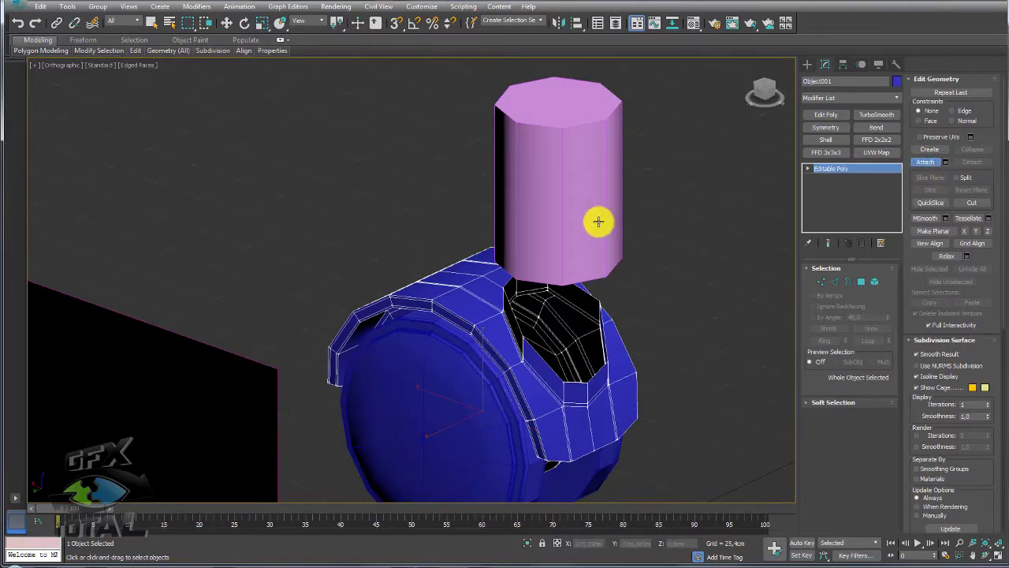
left_click(601, 223)
left_click(861, 281)
middle_click_drag(742, 276, 676, 261, "alt")
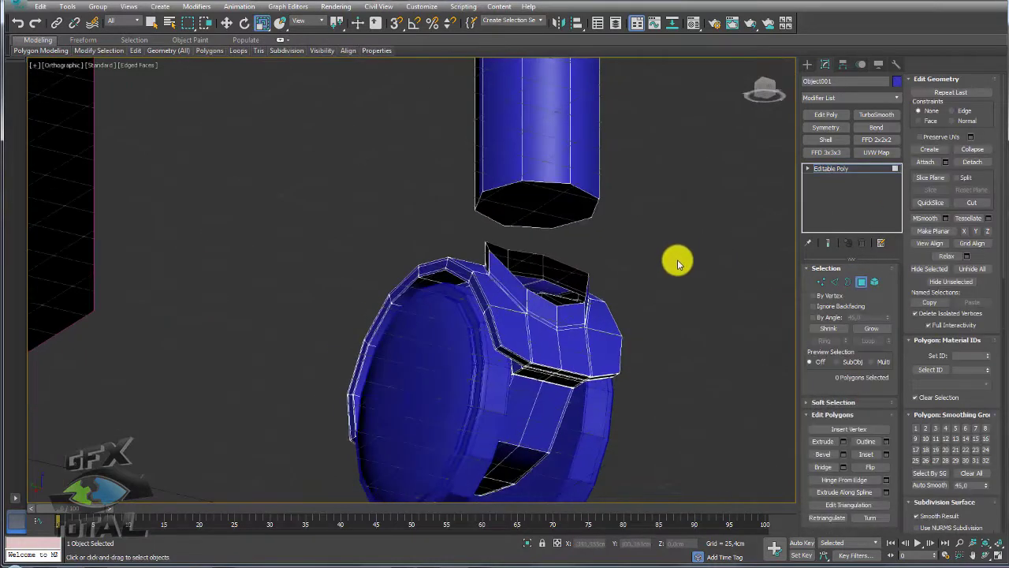
left_click(541, 203)
key("Delete")
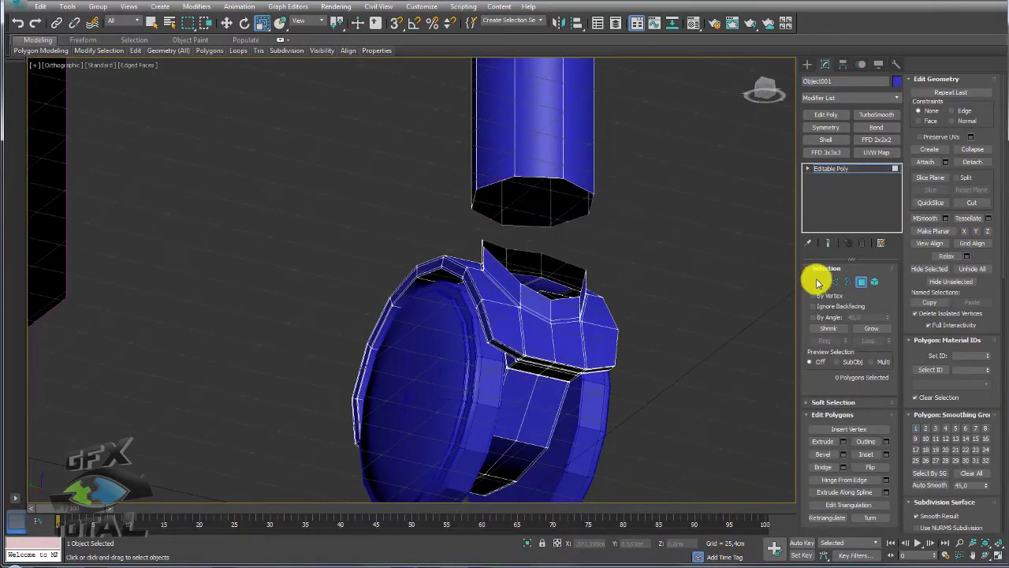
left_click(849, 282)
left_click(588, 283)
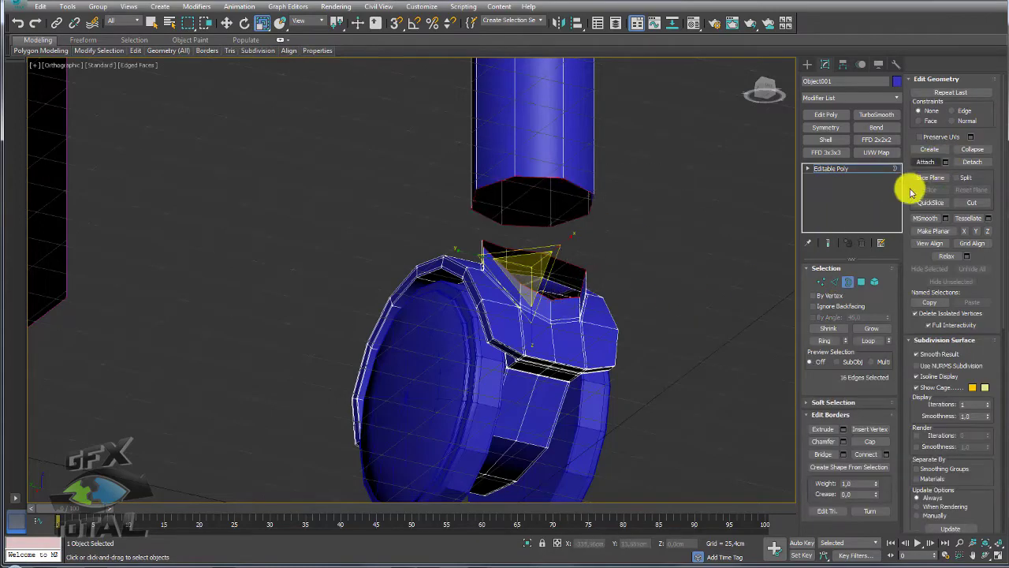
left_click(824, 455)
mouse_move(646, 320)
middle_mouse_down("alt")
mouse_move(547, 331)
mouse_move(581, 383)
mouse_move(657, 372)
mouse_move(685, 383)
mouse_move(750, 354)
middle_mouse_up("alt")
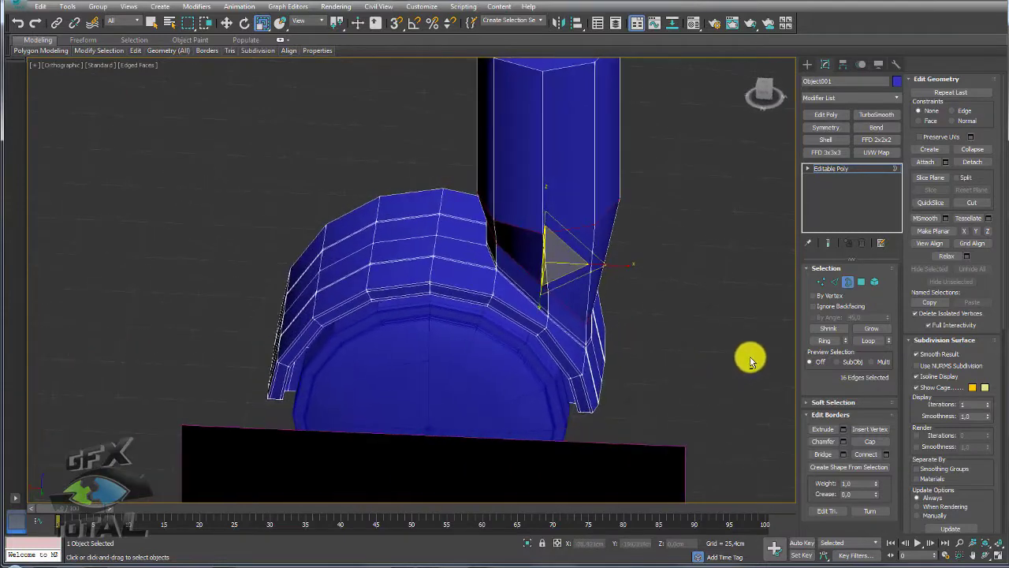
Select the upper column polygons and move them slightly down
left_click(862, 281)
mouse_move(661, 274)
middle_mouse_down("alt")
mouse_move(676, 214)
mouse_move(586, 232)
mouse_move(611, 193)
middle_mouse_up("alt")
left_click_drag(276, 219, 278, 220)
middle_click_drag(513, 234, 518, 270, "alt")
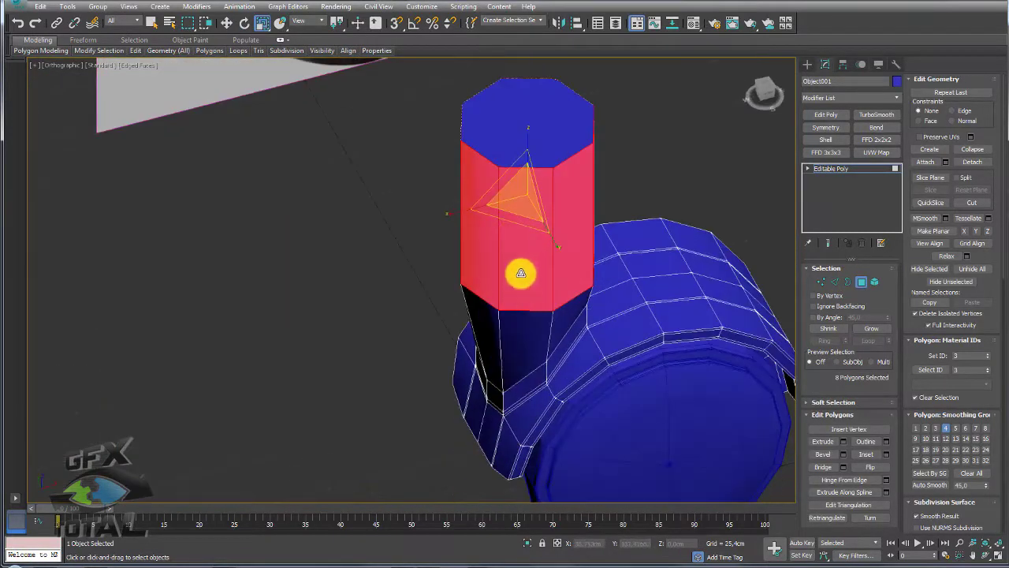
mouse_move(526, 218)
middle_mouse_down("alt")
mouse_move(604, 273)
mouse_move(560, 257)
mouse_move(543, 199)
middle_mouse_up("alt")
key("w")
left_click_drag(529, 153, 525, 173)
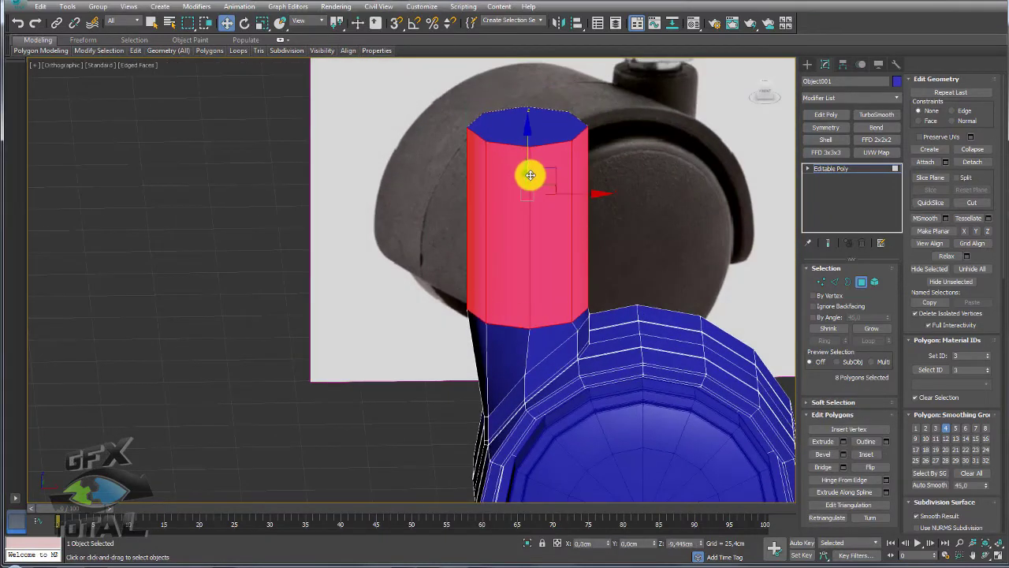
scroll(558, 252, "down", 3)
middle_click_drag(541, 333, 573, 343, "alt")
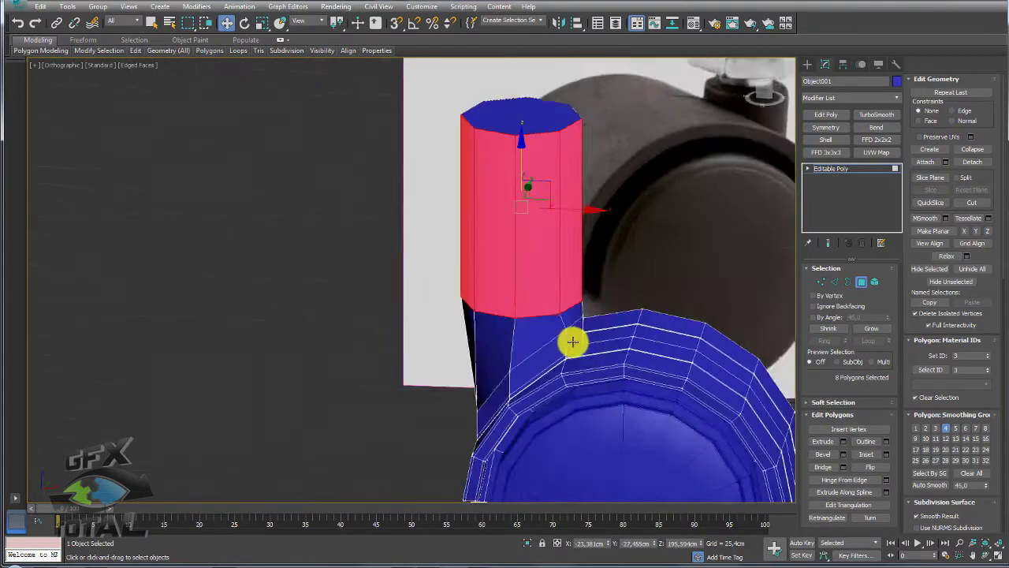
scroll(572, 342, "up", 3)
Remove an extra edge loop from the column and slide another loop down
left_click(837, 281)
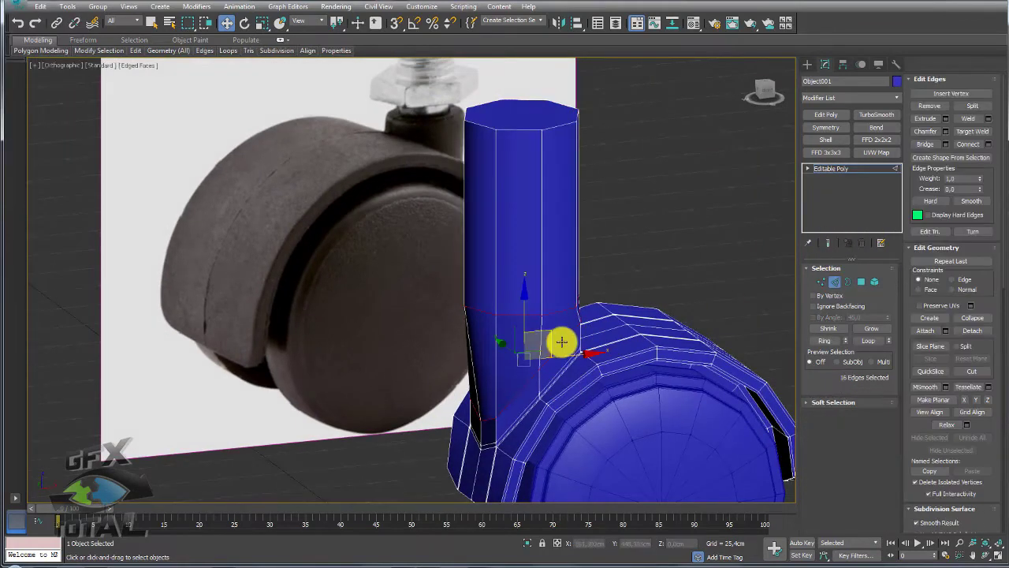
double_click(564, 341)
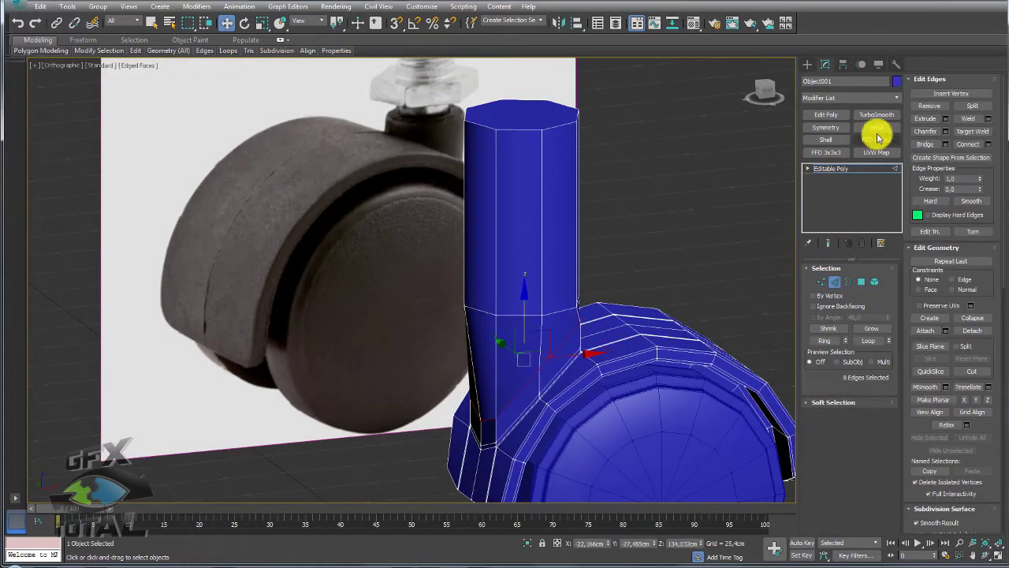
left_click(937, 109)
middle_click_drag(597, 349, 575, 338, "alt")
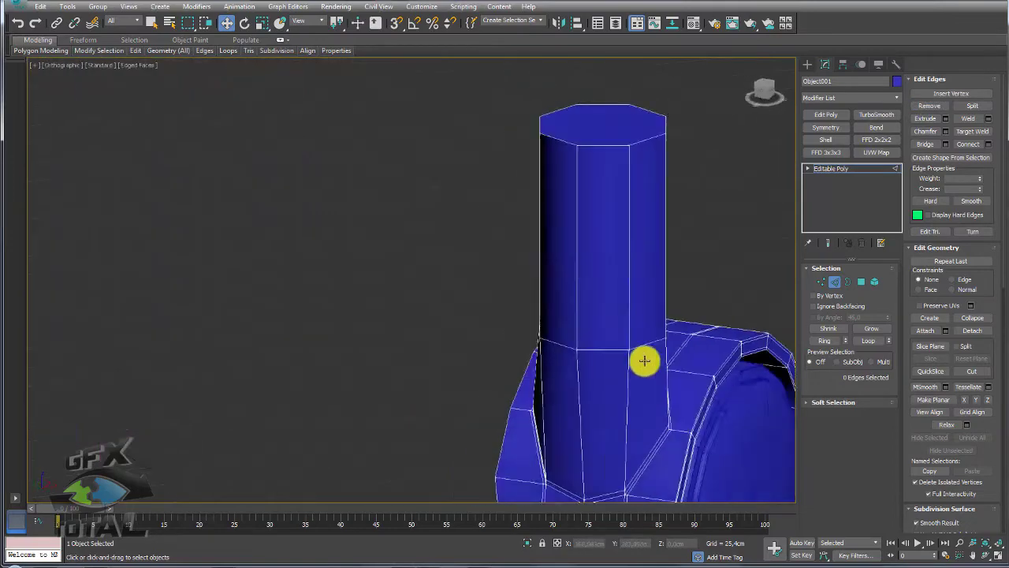
scroll(555, 280, "up", 3)
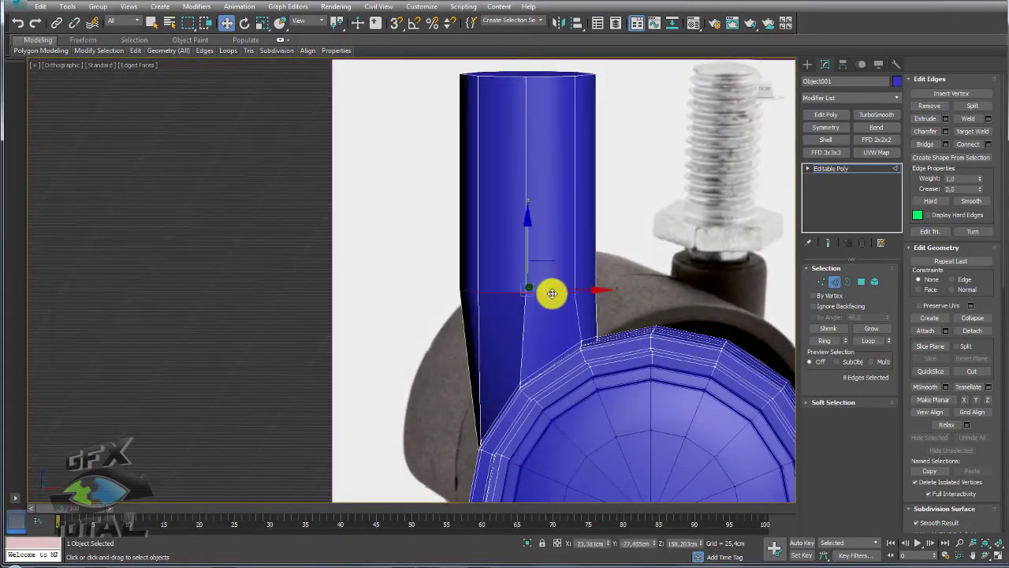
left_click_drag(529, 238, 528, 253)
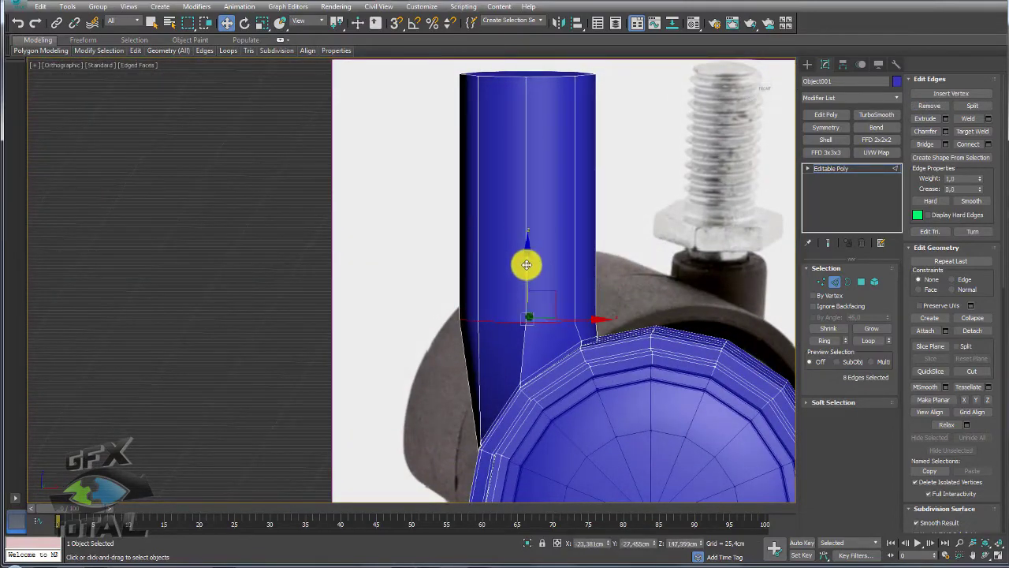
mouse_move(527, 265)
middle_mouse_down("alt")
mouse_move(574, 292)
mouse_move(552, 304)
mouse_move(581, 289)
middle_mouse_up("alt")
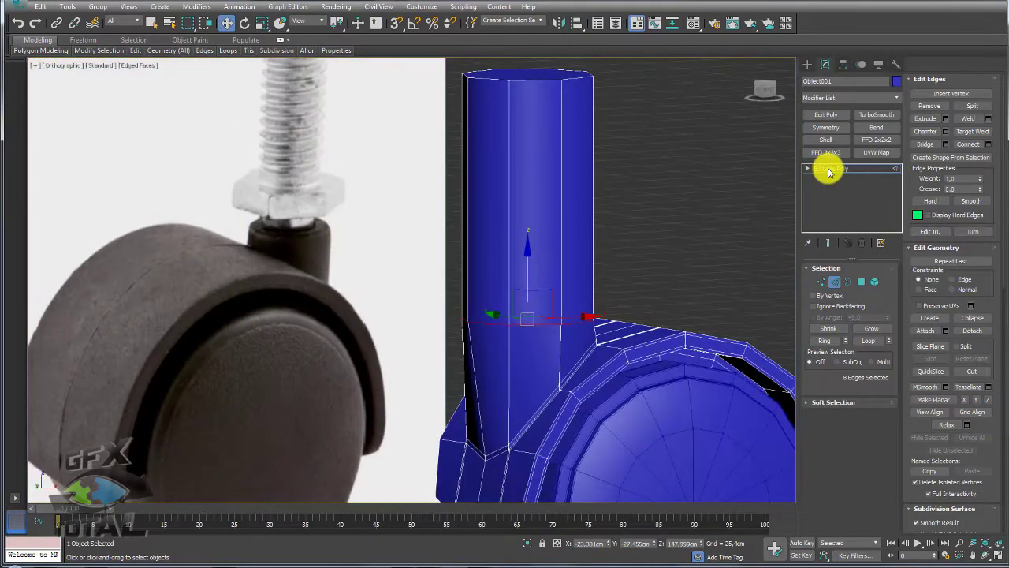
mouse_move(623, 205)
middle_mouse_down("alt")
mouse_move(655, 191)
mouse_move(694, 213)
middle_mouse_up("alt")
Delete the column's top cap polygon and add a TurboSmooth modifier
left_click(861, 282)
left_click(541, 160)
key("Delete")
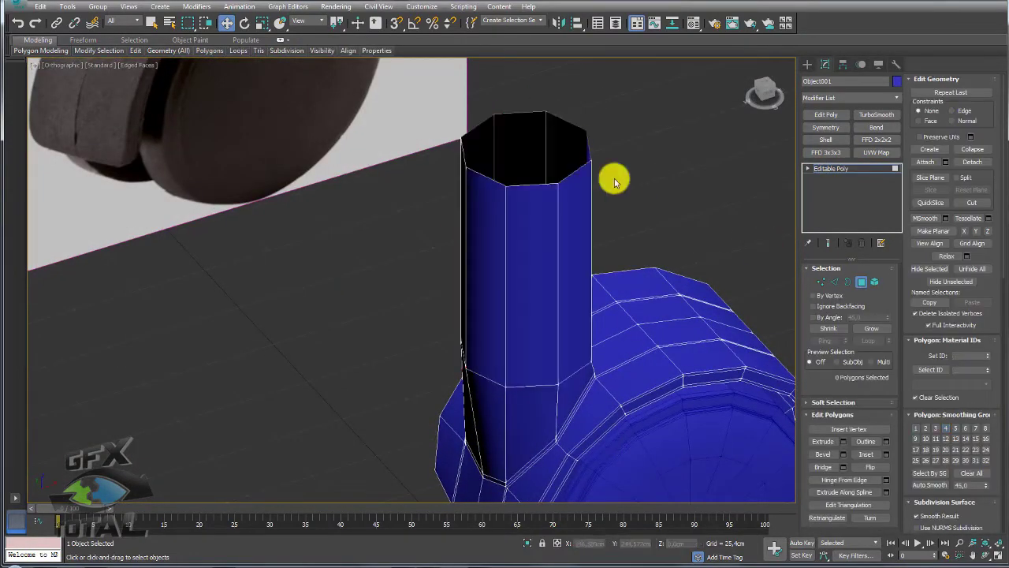
left_click(839, 168)
left_click(872, 115)
Set TurboSmooth to 2 iterations with Isoline Display, then return to Editable Poly
middle_click_drag(647, 292, 547, 273, "alt")
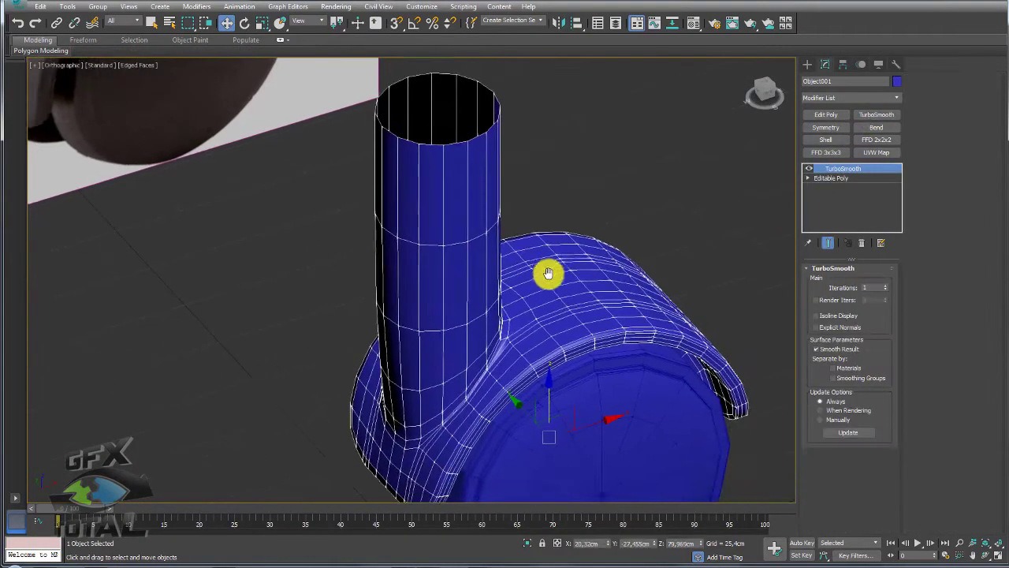
left_click(884, 287)
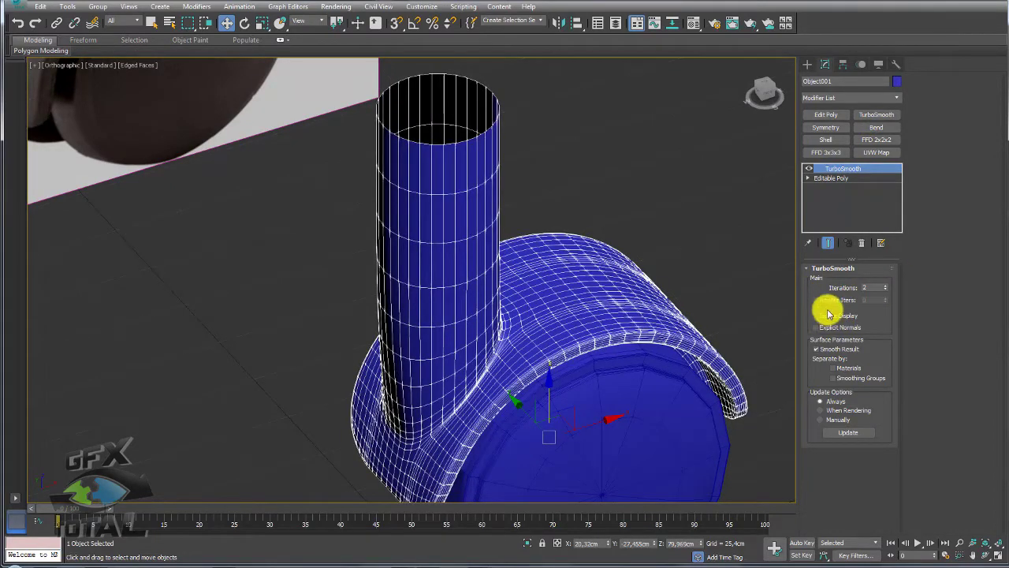
left_click(816, 316)
scroll(612, 282, "down", 5)
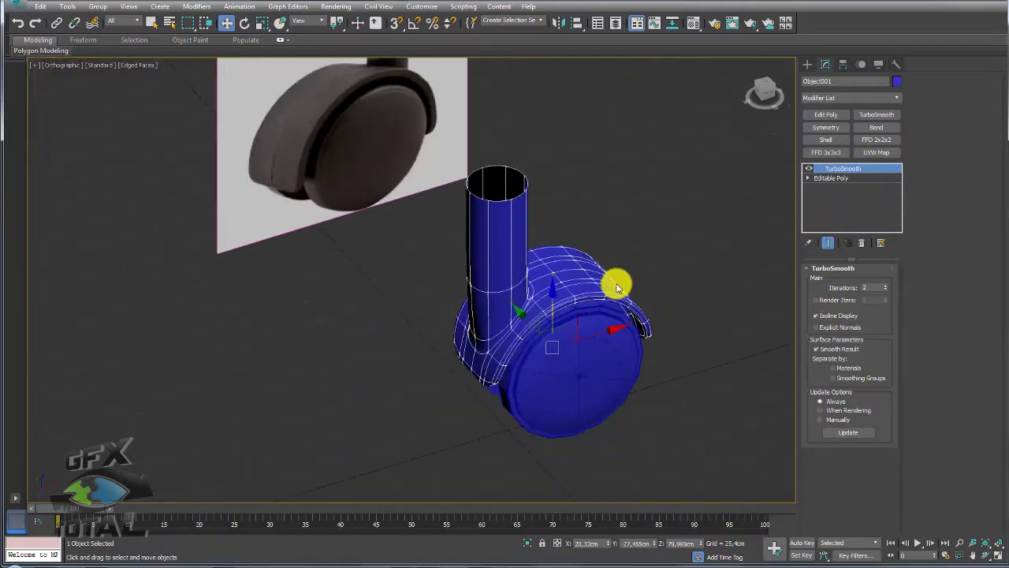
mouse_move(612, 281)
middle_mouse_down("alt")
mouse_move(549, 302)
mouse_move(458, 292)
mouse_move(523, 291)
mouse_move(523, 363)
mouse_move(608, 322)
mouse_move(647, 322)
mouse_move(615, 379)
mouse_move(519, 352)
middle_mouse_up("alt")
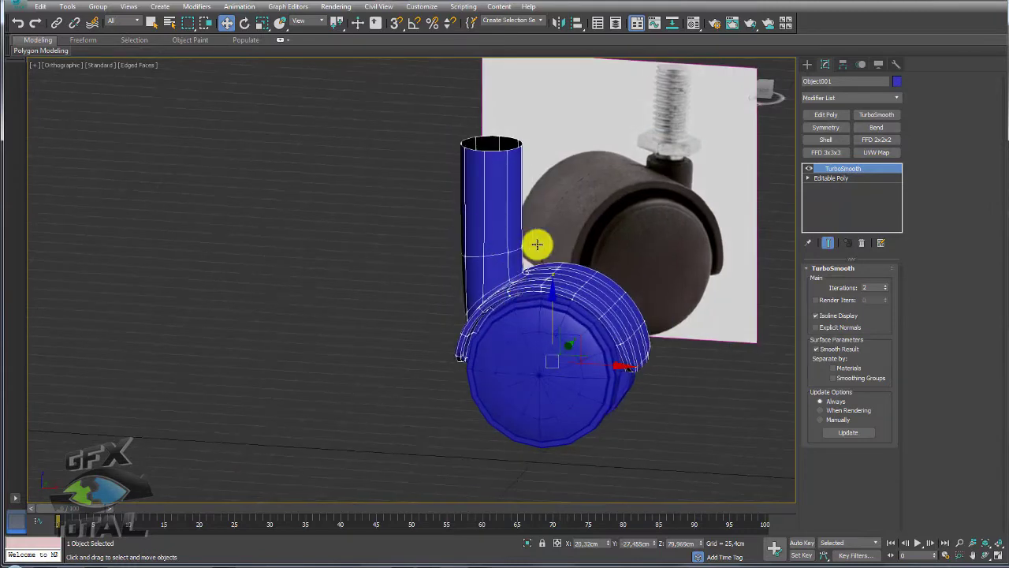
middle_click_drag(537, 244, 752, 237, "alt")
left_click(829, 180)
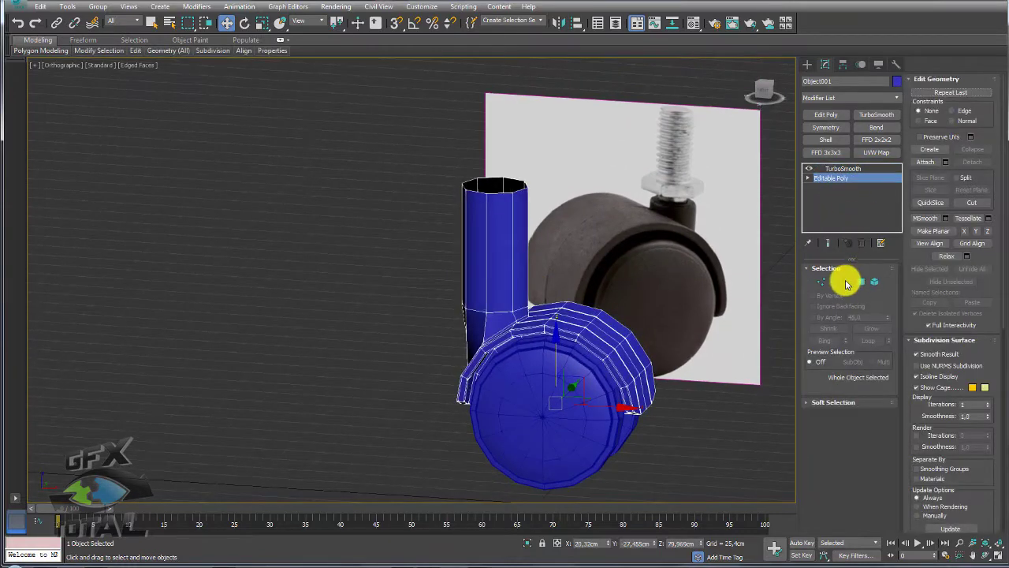
Lower the column's top border to shorten it and scale the lower edge loop inward
left_click(847, 281)
mouse_move(563, 165)
middle_mouse_down("alt")
mouse_move(541, 207)
mouse_move(500, 140)
middle_mouse_up("alt")
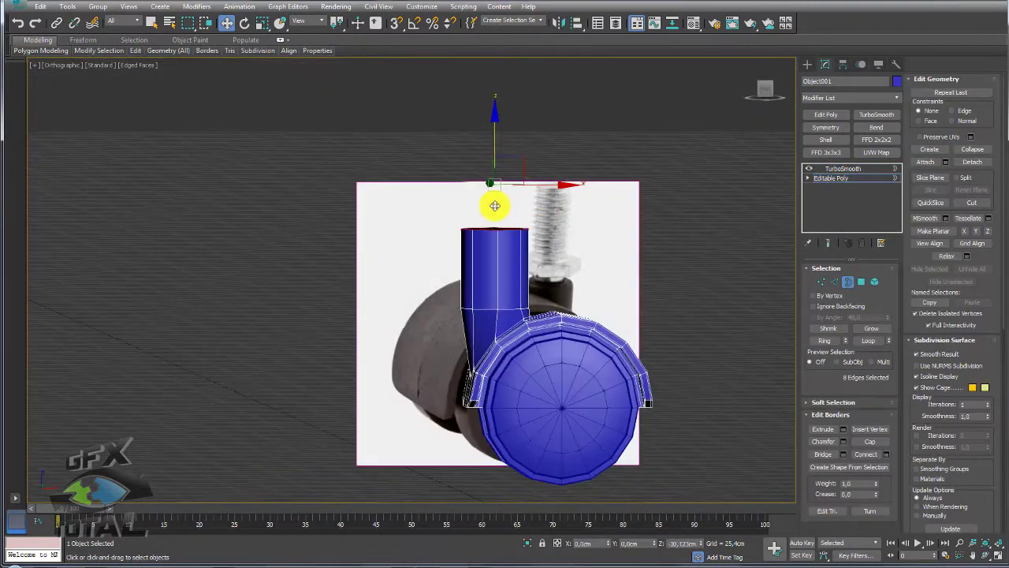
left_click_drag(494, 205, 492, 242)
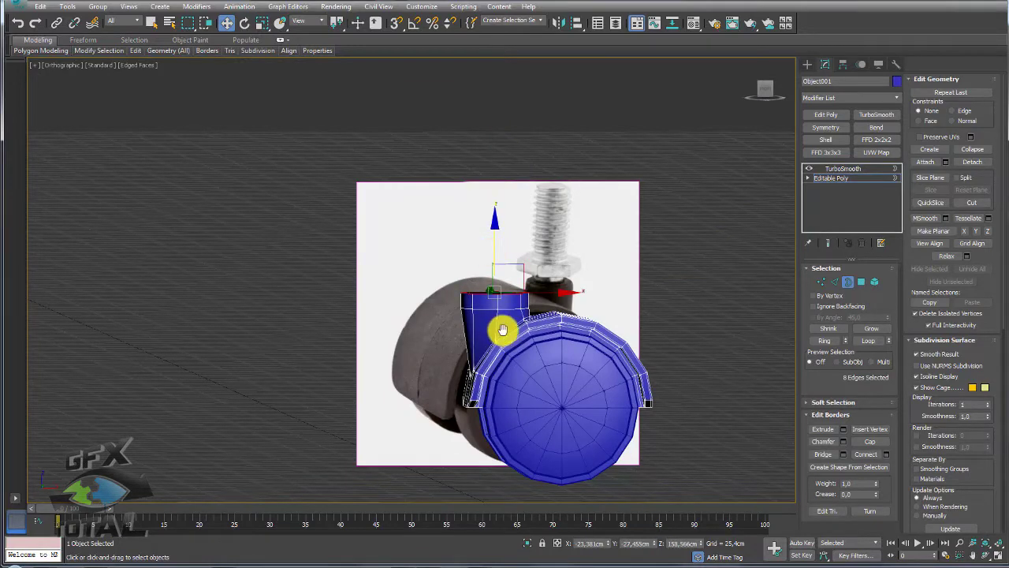
scroll(503, 329, "up", 4)
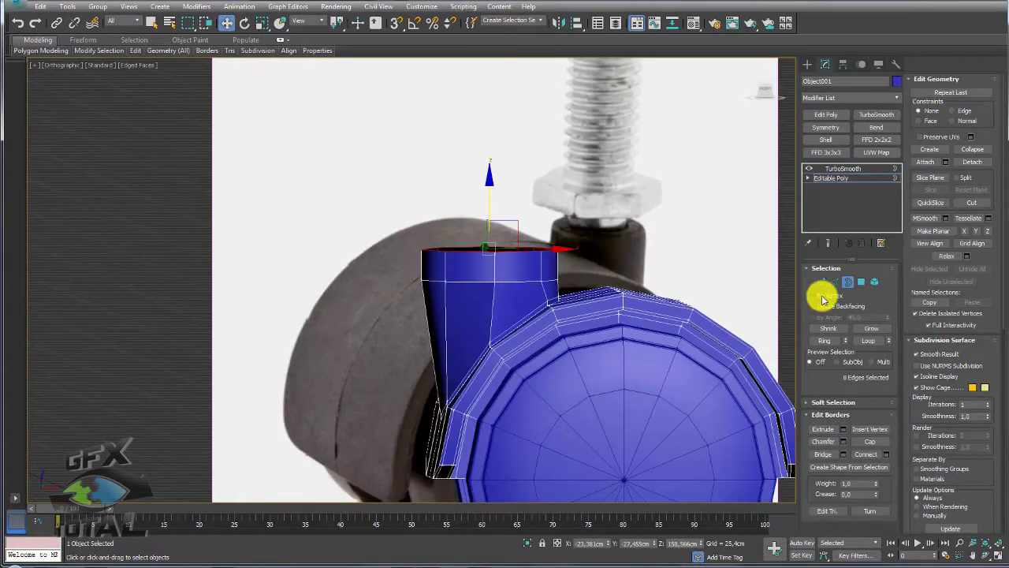
left_click(835, 284)
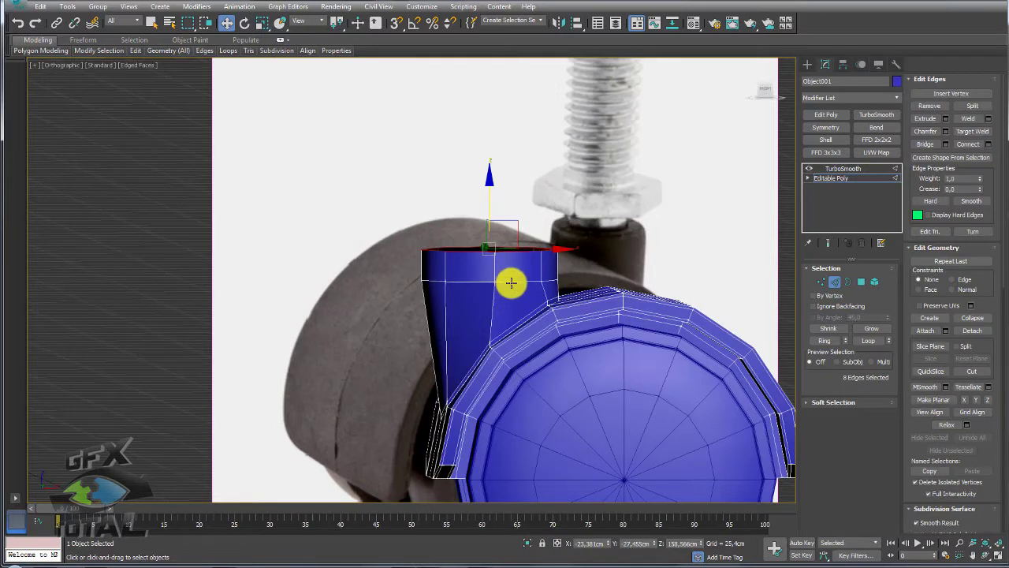
double_click(511, 283)
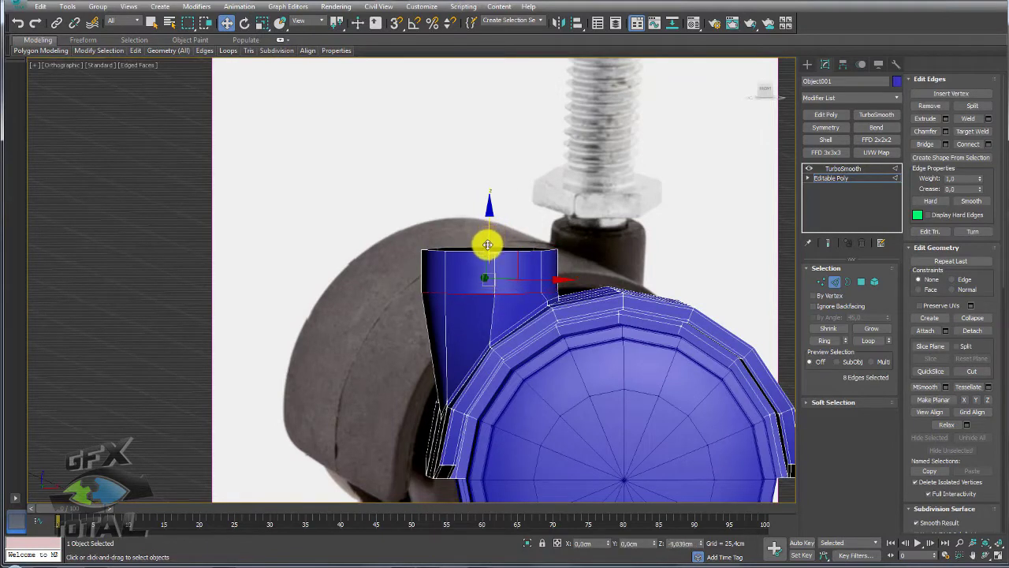
key("r")
left_click_drag(474, 284, 473, 287)
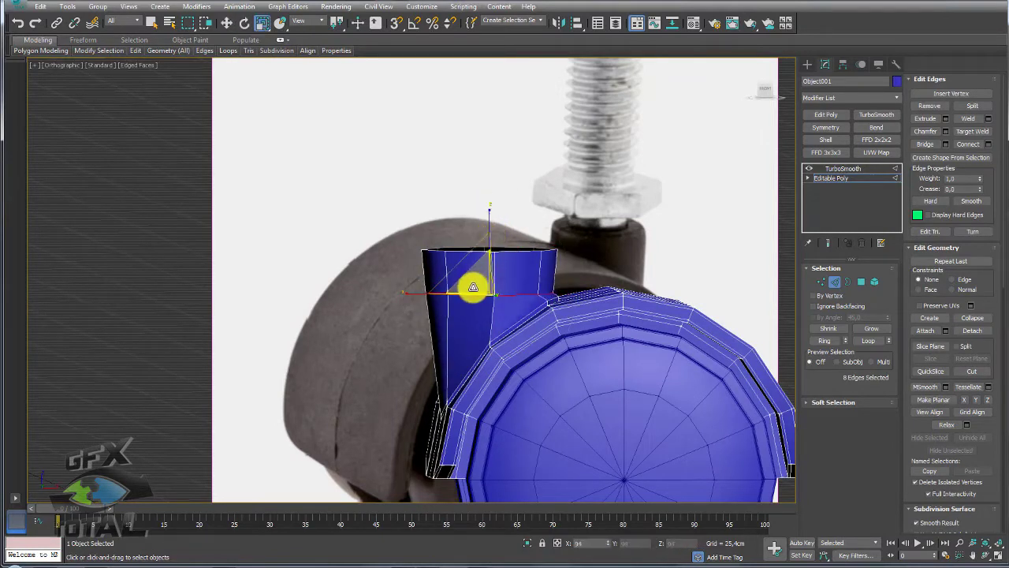
Delete the column's upper face ring, then scale and move the top rim into a lip
left_click(847, 281)
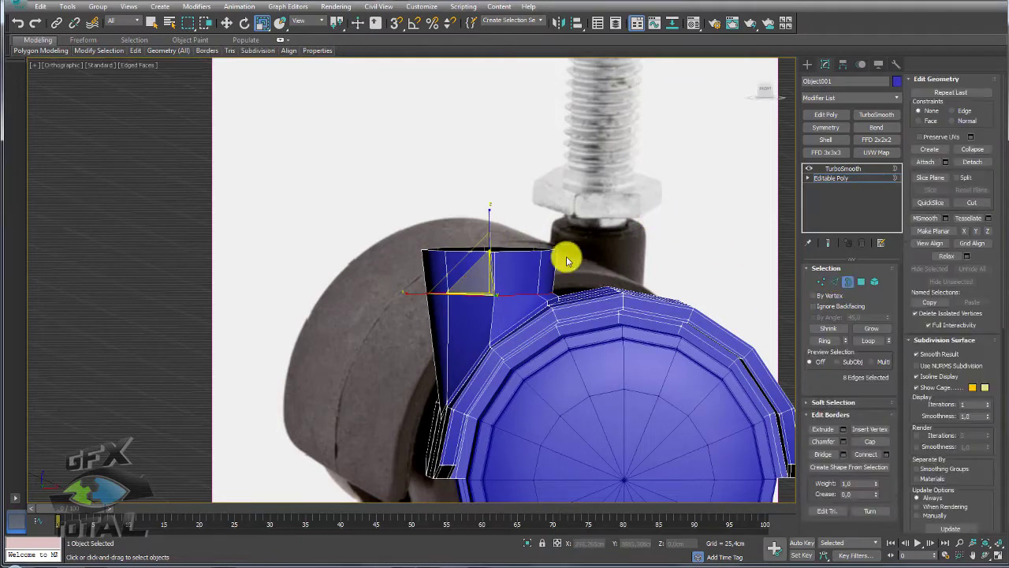
left_click(555, 254)
key("Delete")
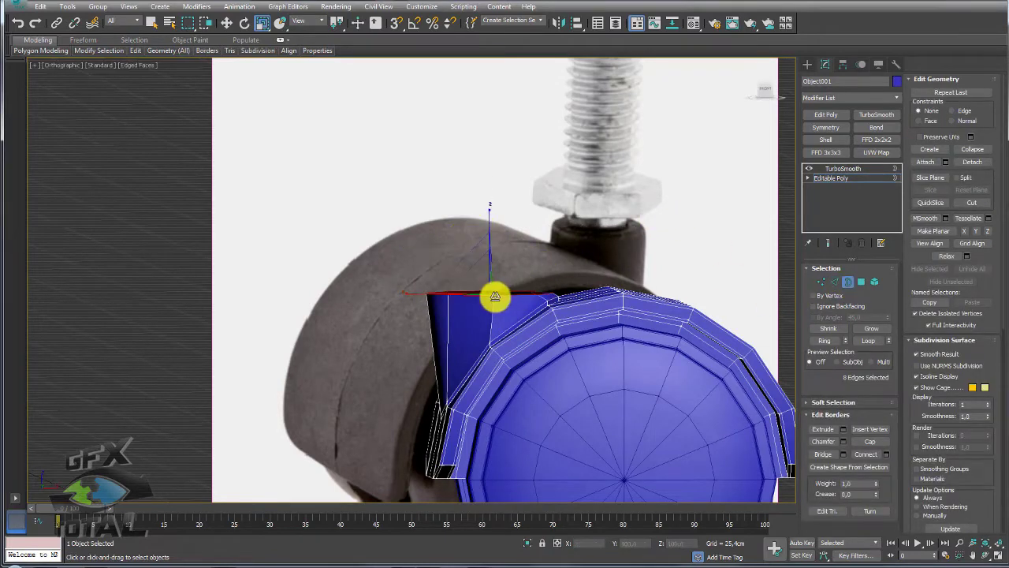
left_click_drag(495, 297, 481, 288)
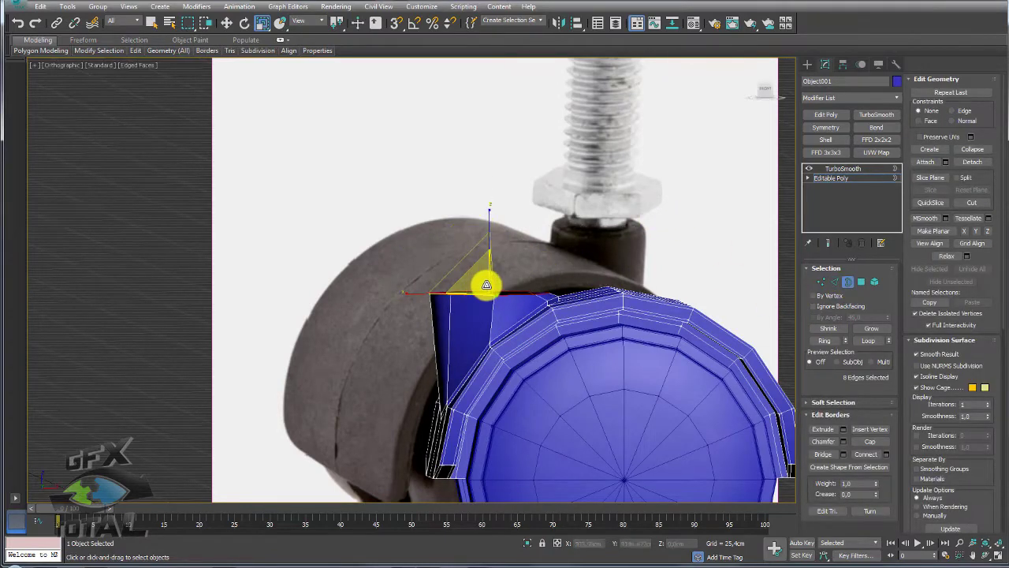
key("w")
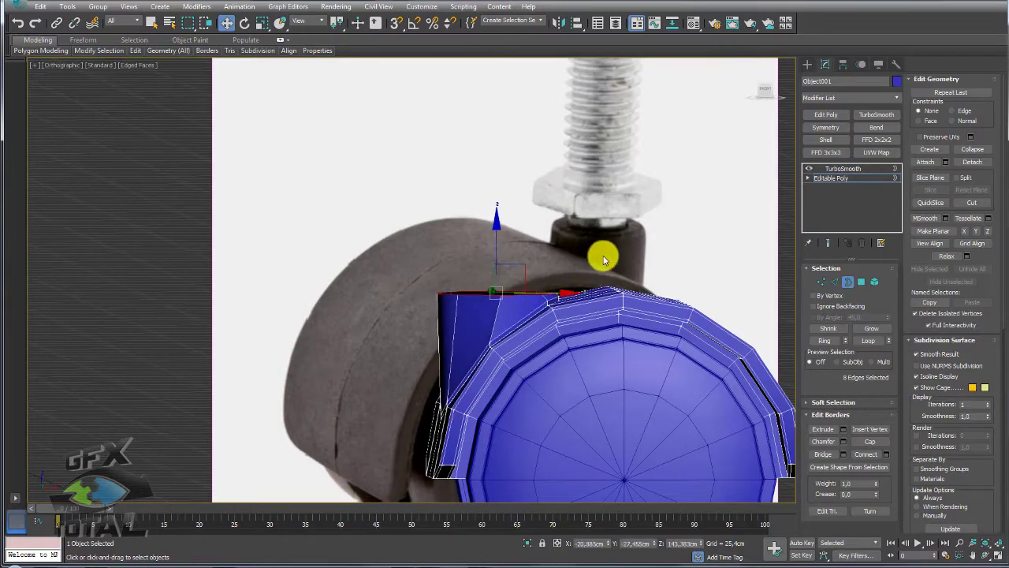
mouse_move(604, 255)
middle_mouse_down("alt")
mouse_move(608, 289)
mouse_move(518, 253)
middle_mouse_up("alt")
left_click_drag(496, 250, 502, 245)
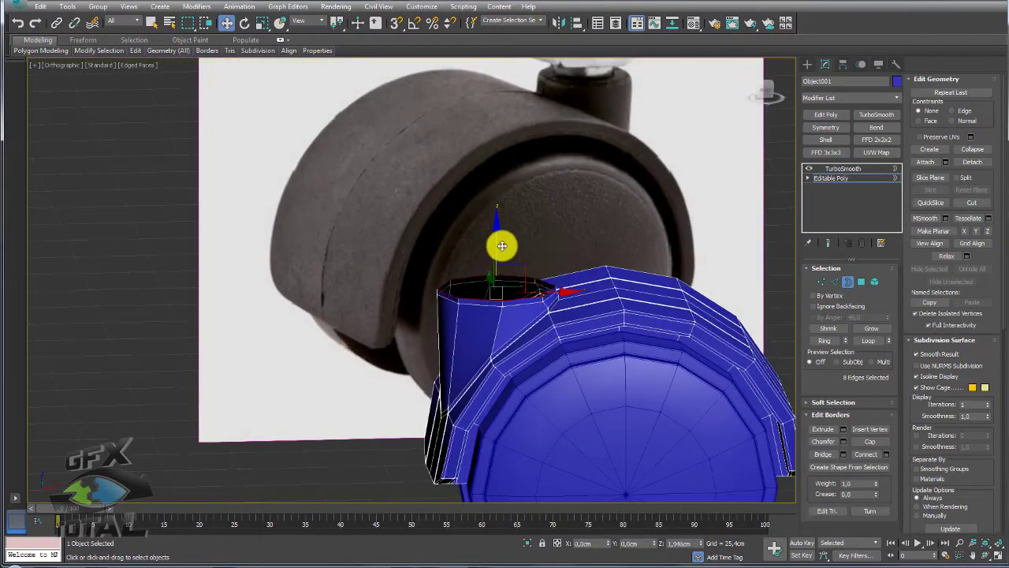
middle_click_drag(519, 242, 526, 293, "alt")
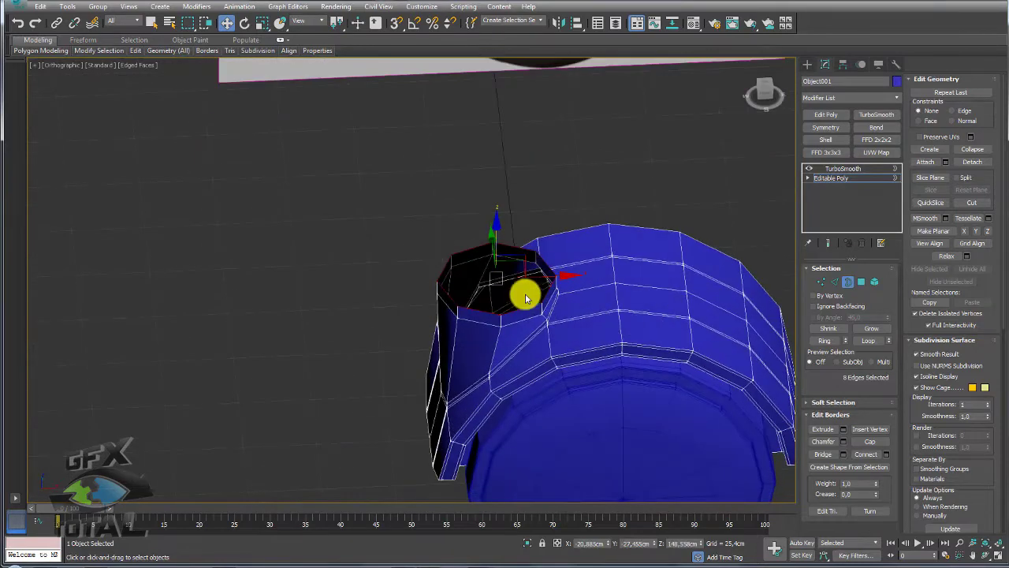
key("r")
left_click_drag(483, 274, 483, 284)
key("w")
middle_click_drag(483, 282, 501, 240, "alt")
left_click_drag(497, 233, 496, 240)
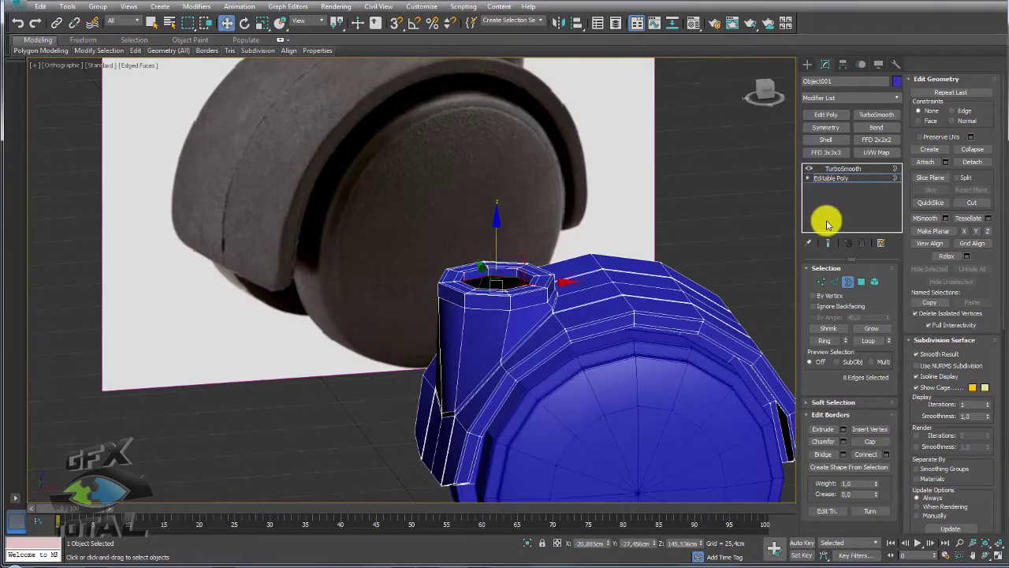
Give the wheel a TurboSmooth modifier with 2 iterations and isoline display
left_click(840, 169)
scroll(636, 302, "down", 2)
scroll(586, 289, "down", 4)
scroll(687, 352, "up", 3)
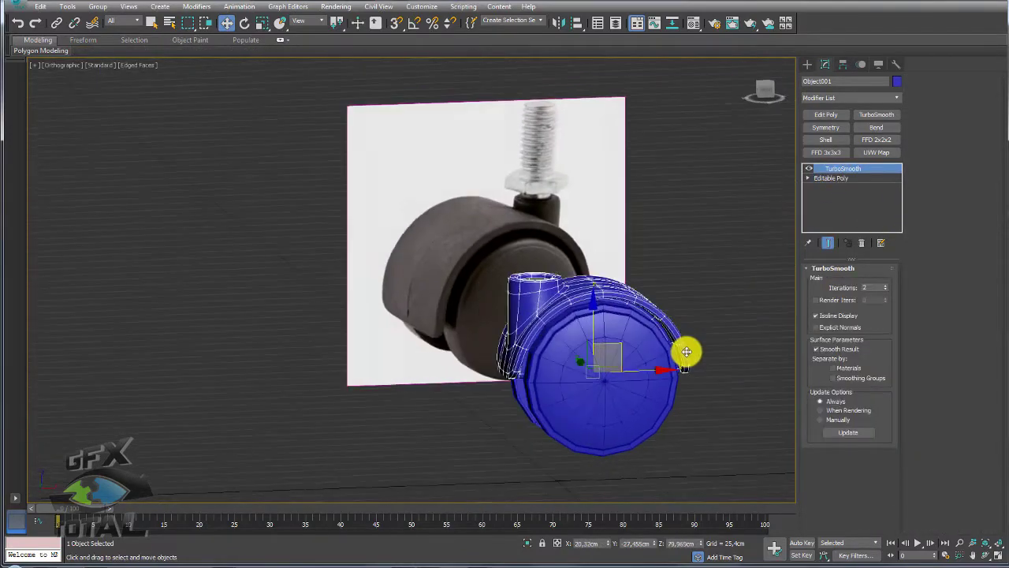
middle_click_drag(687, 352, 604, 334, "alt")
left_click(586, 421)
mouse_move(586, 421)
middle_mouse_down("alt")
mouse_move(654, 383)
mouse_move(510, 338)
middle_mouse_up("alt")
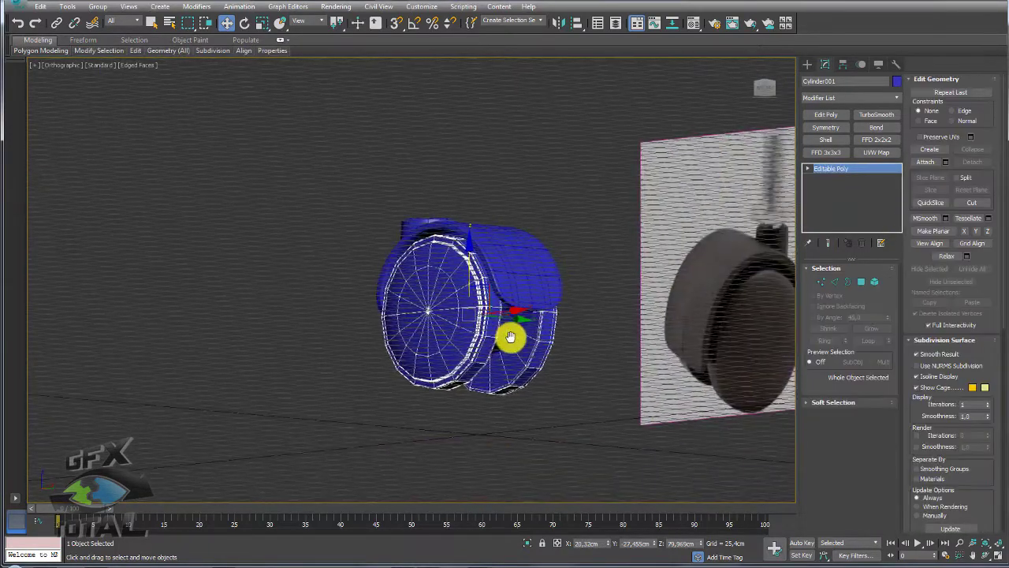
scroll(510, 338, "up", 2)
key("p")
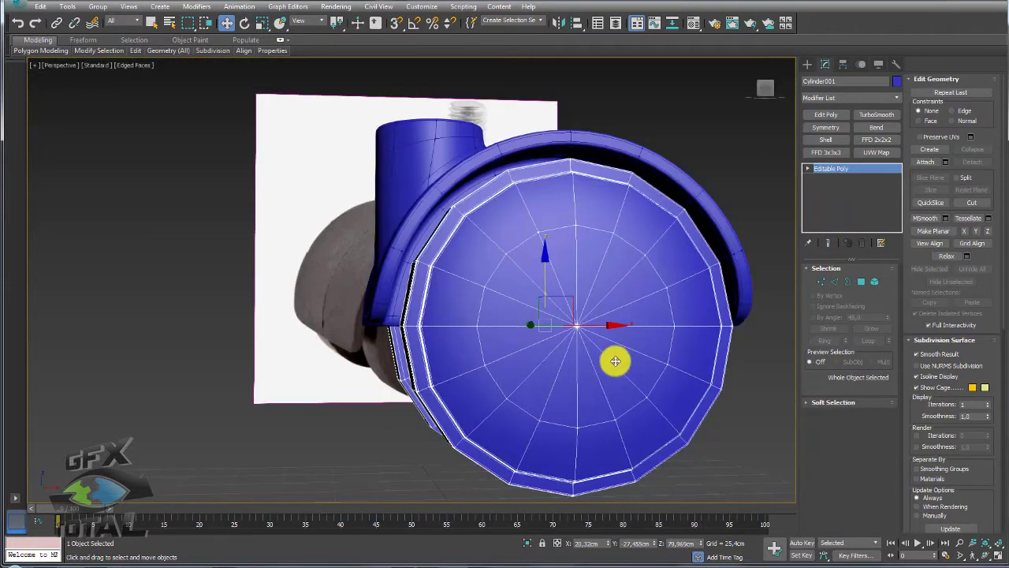
middle_click_drag(613, 356, 695, 258, "alt")
left_click(876, 114)
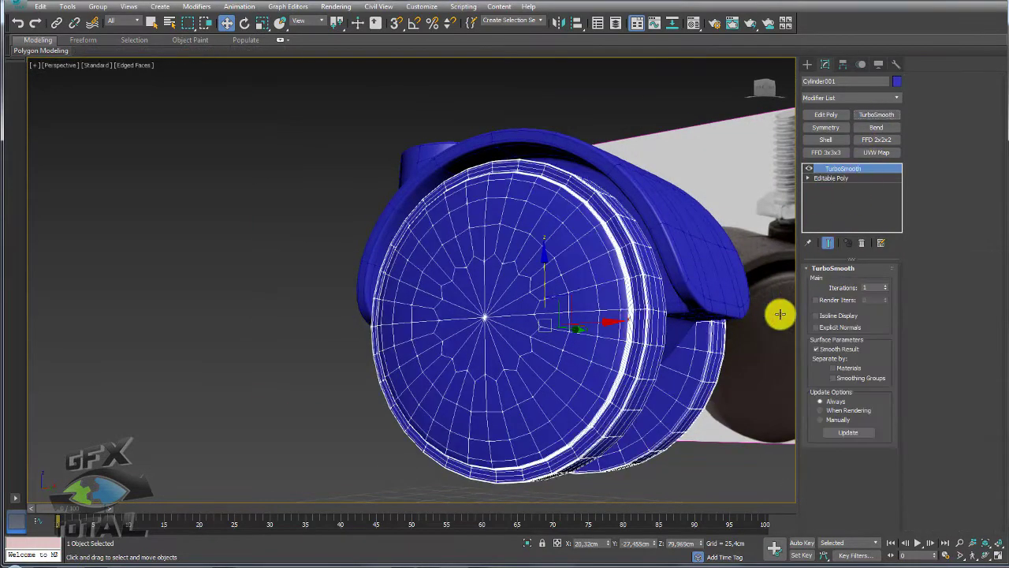
left_click(829, 317)
left_click(886, 285)
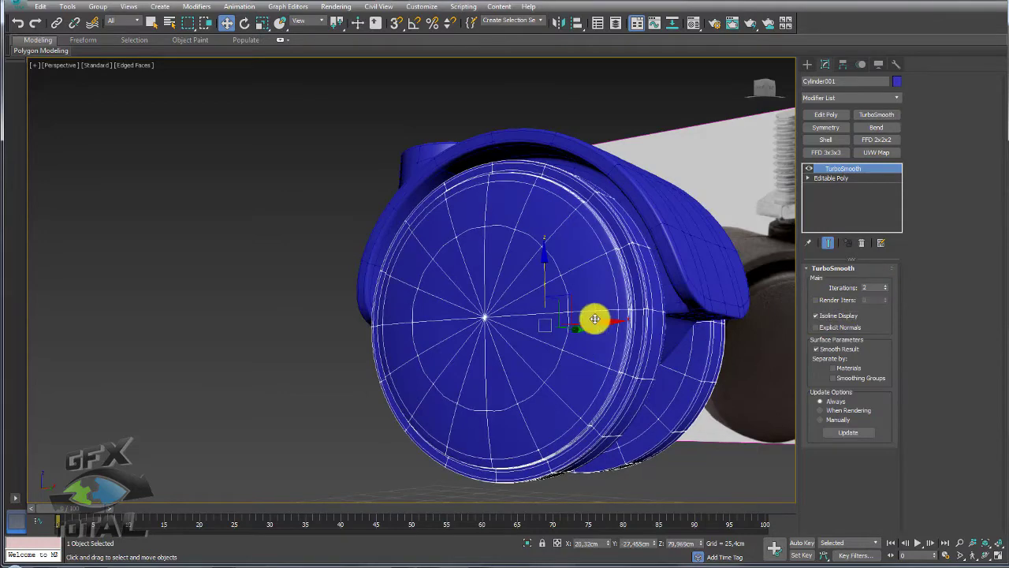
mouse_move(590, 315)
middle_mouse_down("alt")
mouse_move(275, 329)
mouse_move(601, 276)
mouse_move(649, 283)
mouse_move(559, 331)
mouse_move(452, 299)
mouse_move(471, 289)
mouse_move(368, 320)
mouse_move(707, 160)
middle_mouse_up("alt")
left_click(275, 329)
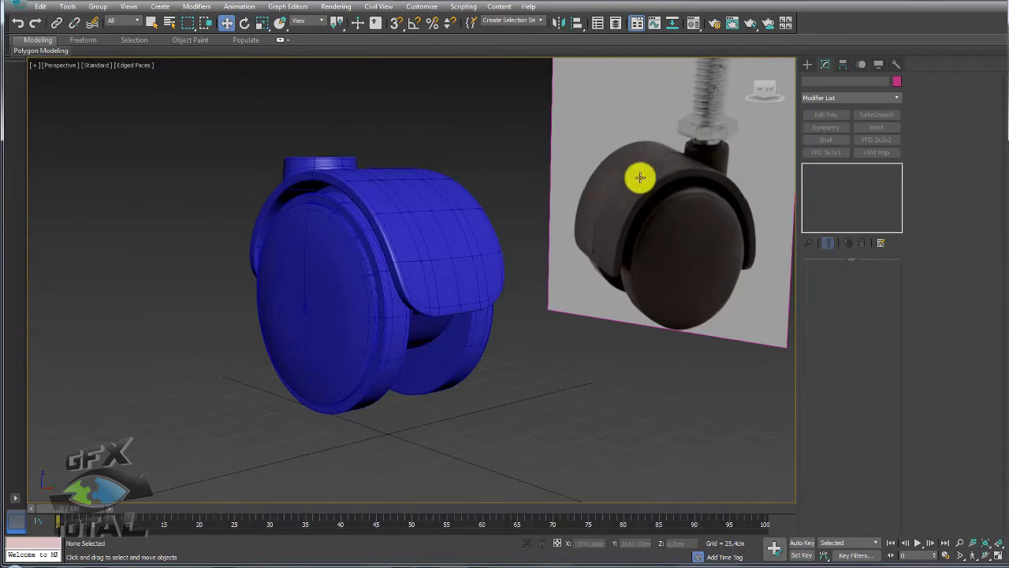
Pan, orbit and zoom to study the bolt and hex nut on the reference photo
mouse_move(365, 192)
middle_mouse_down()
mouse_move(450, 226)
mouse_move(744, 179)
middle_mouse_up()
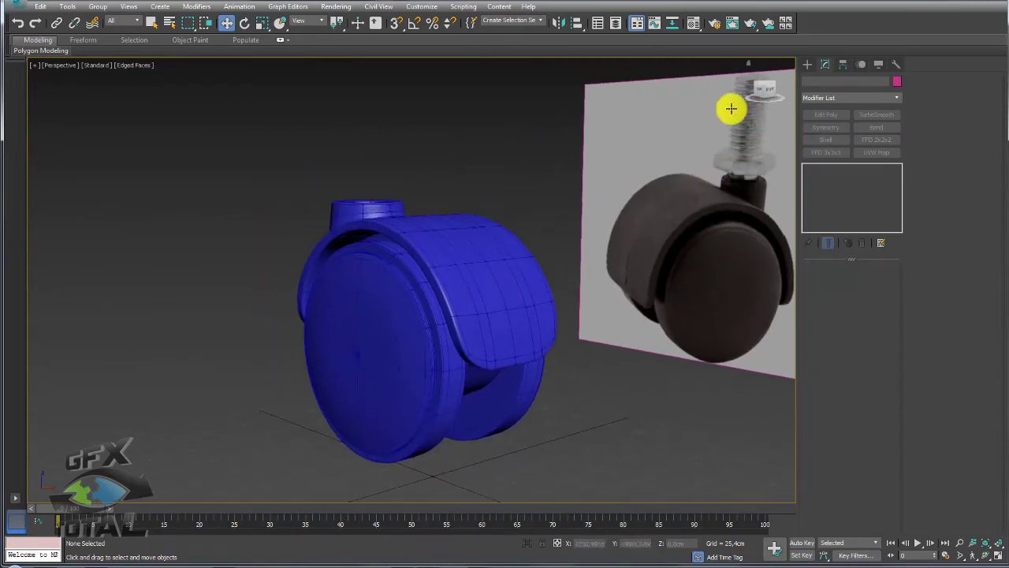
mouse_move(536, 216)
middle_mouse_down()
mouse_move(398, 217)
mouse_move(480, 250)
mouse_move(566, 248)
middle_mouse_up()
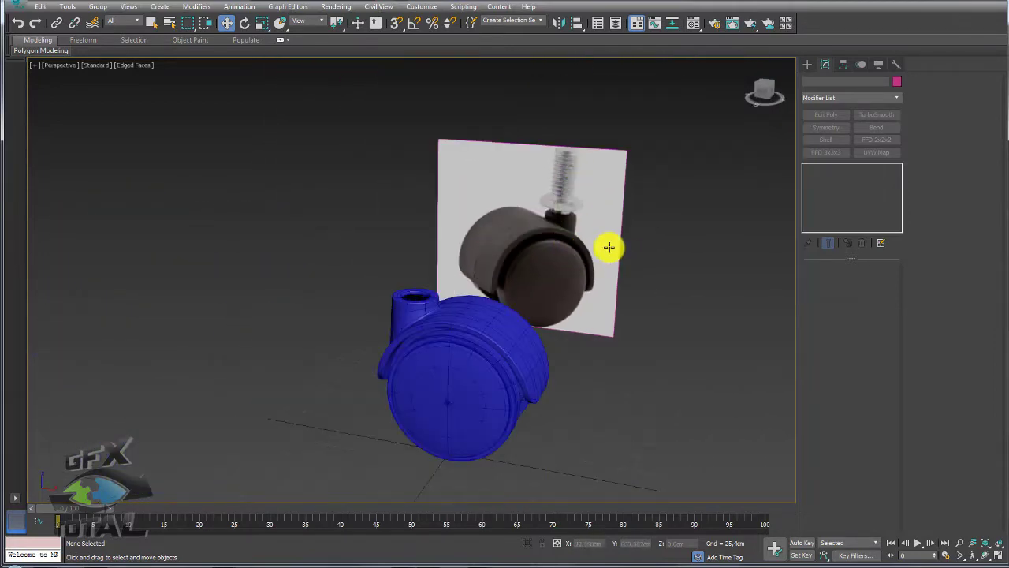
left_click_drag(579, 148, 550, 215)
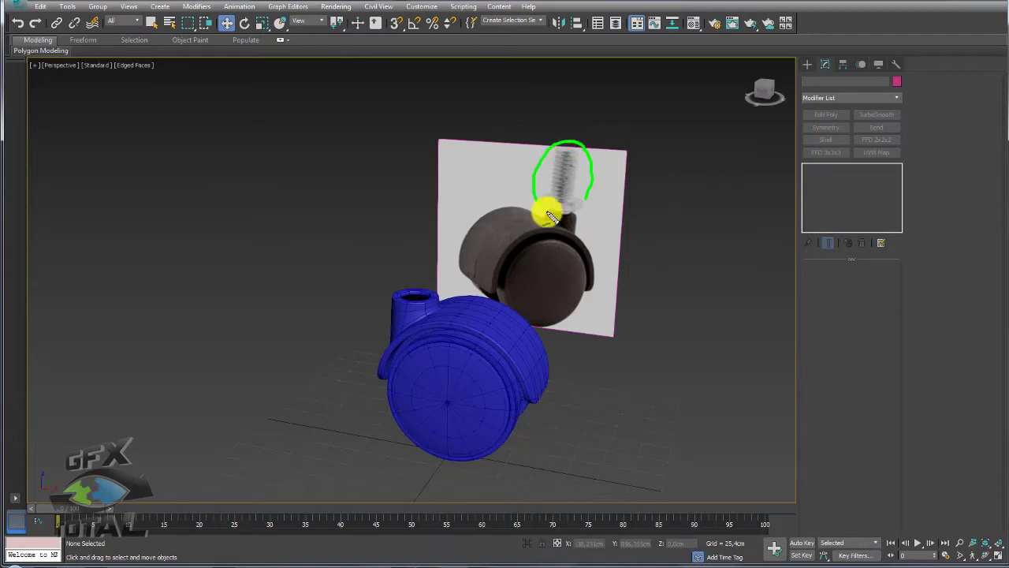
mouse_move(428, 349)
middle_mouse_down("alt")
mouse_move(322, 308)
mouse_move(394, 294)
middle_mouse_up("alt")
left_click(384, 266)
mouse_move(361, 255)
middle_mouse_down("alt")
mouse_move(434, 283)
mouse_move(411, 263)
mouse_move(419, 288)
mouse_move(319, 293)
middle_mouse_up("alt")
left_click(320, 293)
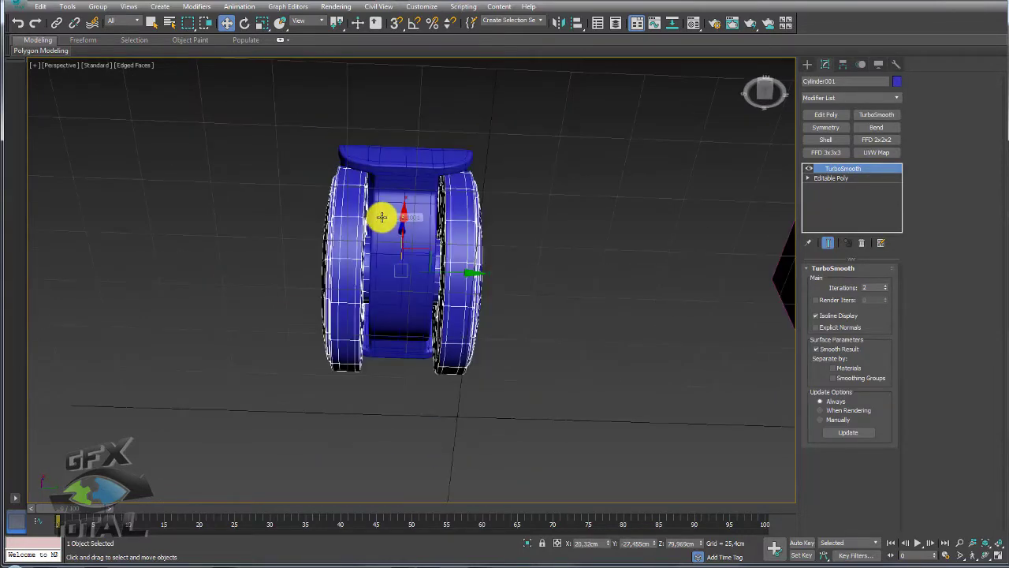
mouse_move(383, 216)
middle_mouse_down("alt")
mouse_move(417, 205)
mouse_move(496, 254)
mouse_move(527, 335)
middle_mouse_up("alt")
scroll(522, 315, "down", 5)
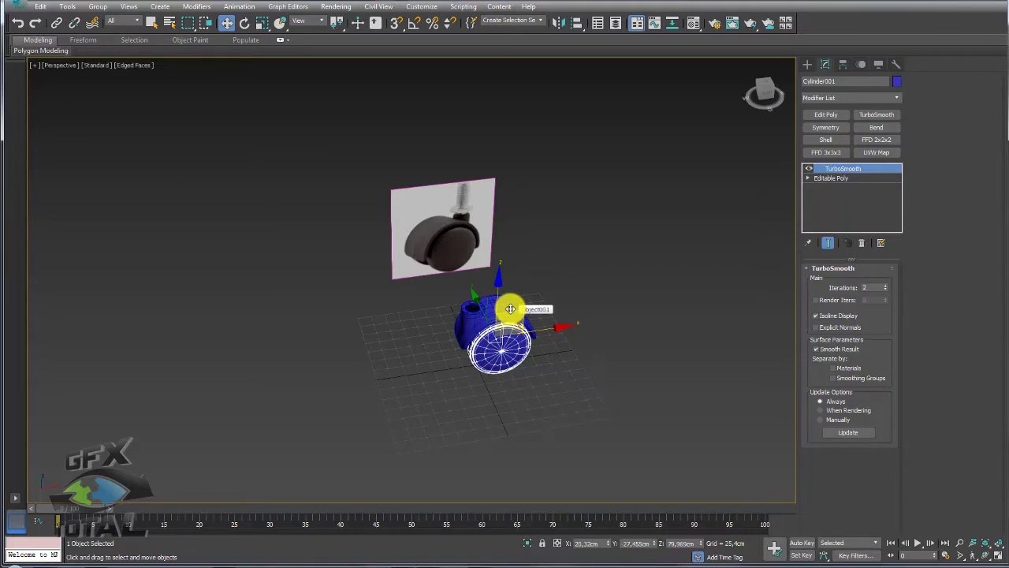
middle_click_drag(574, 320, 544, 298, "alt")
scroll(473, 299, "up", 5)
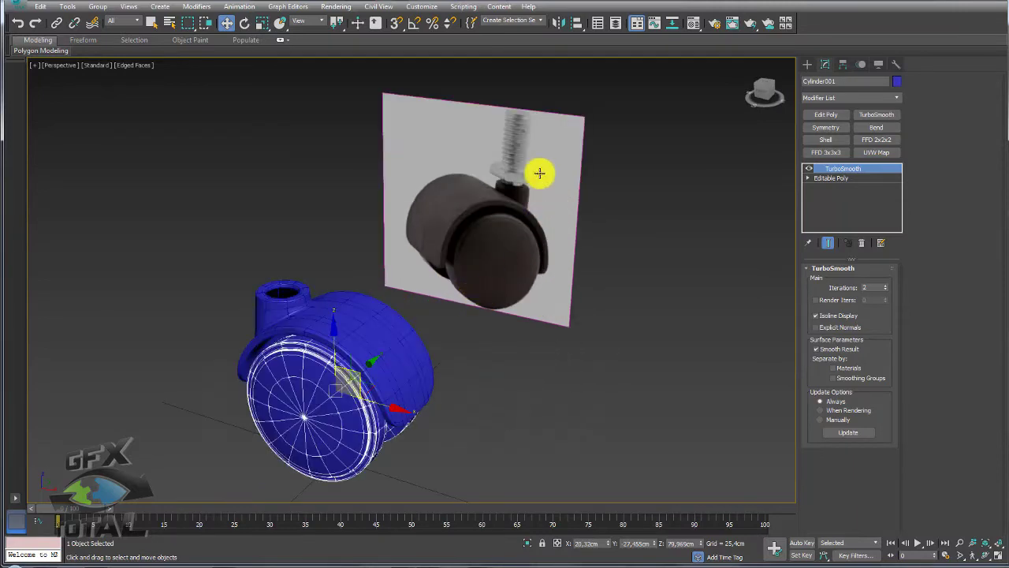
scroll(539, 173, "up", 3)
scroll(518, 160, "up", 4)
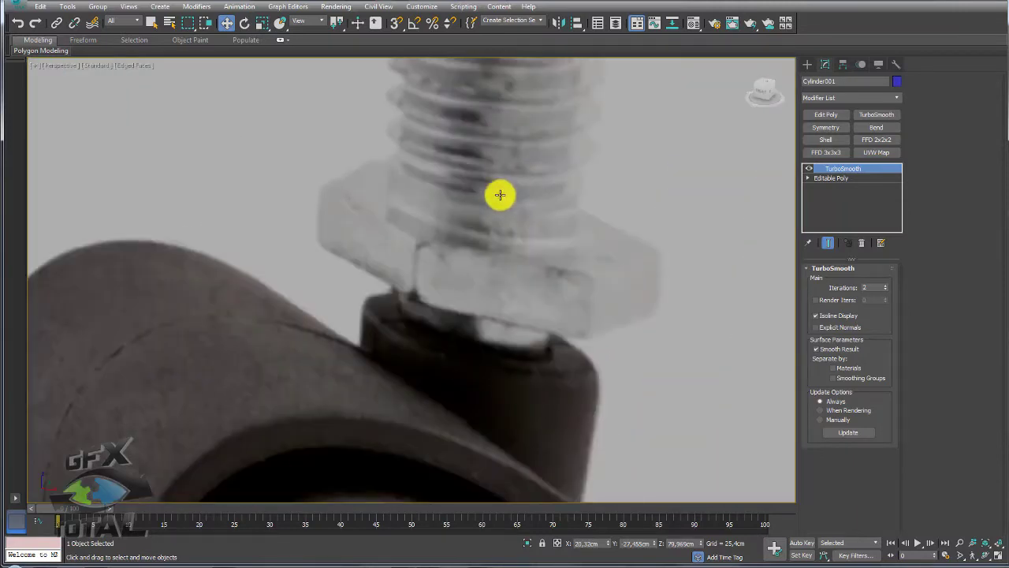
left_click(421, 246)
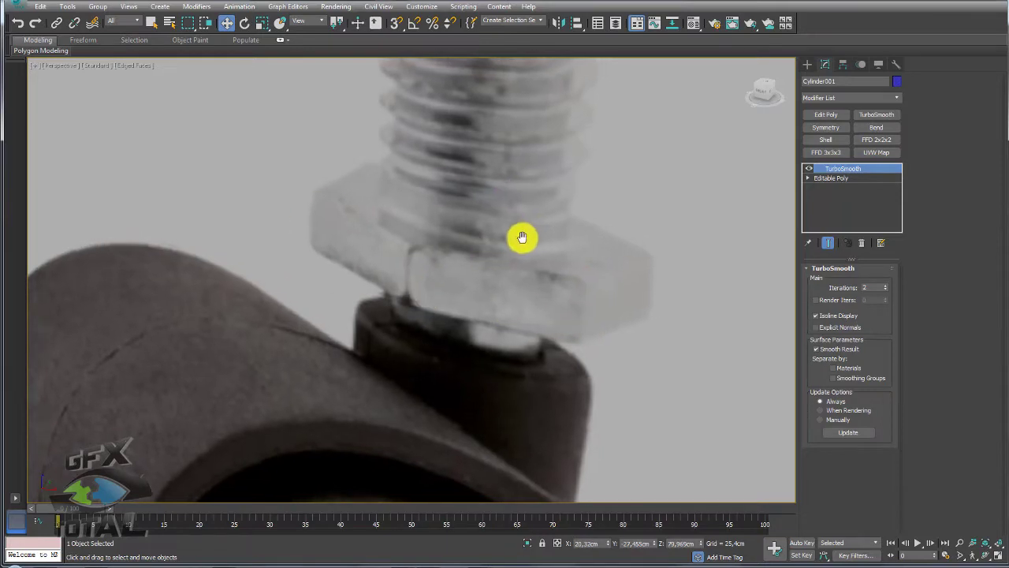
scroll(520, 236, "down", 8)
Create a small six-sided pink cylinder, Cylinder002, beside the caster as the hex-nut blank
left_click(807, 65)
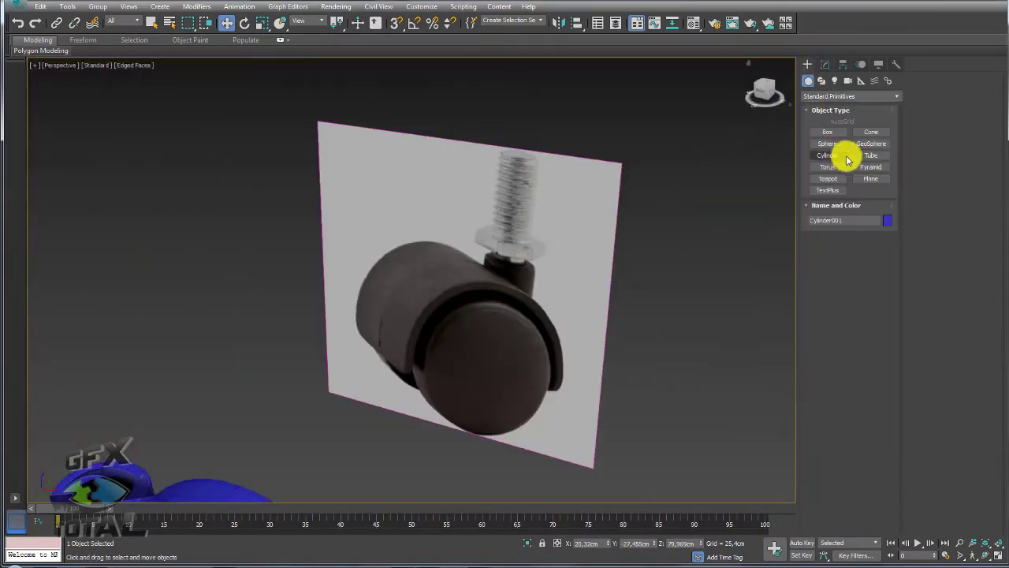
left_click(828, 155)
middle_click_drag(504, 231, 487, 387, "alt")
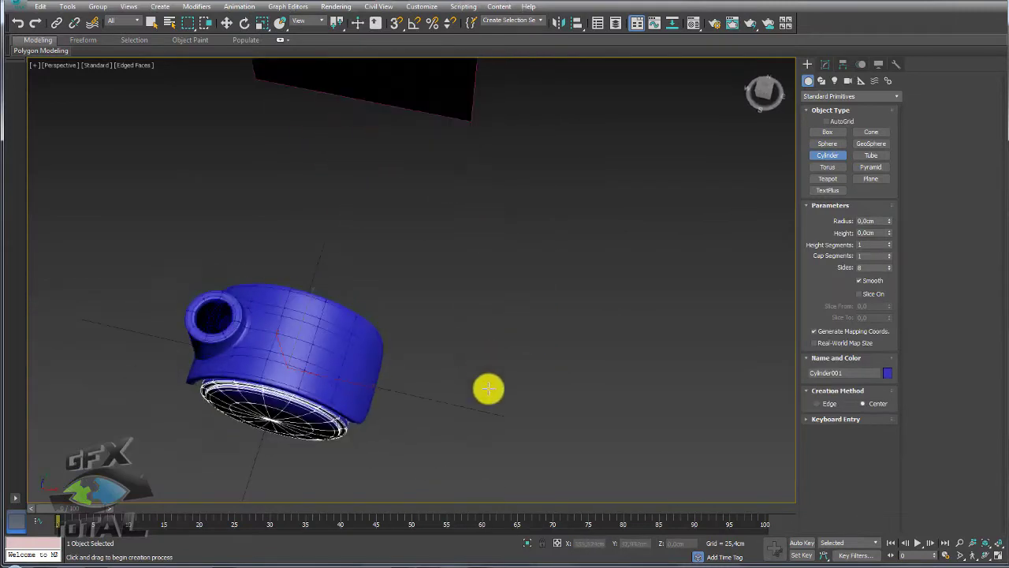
left_click_drag(497, 413, 519, 430)
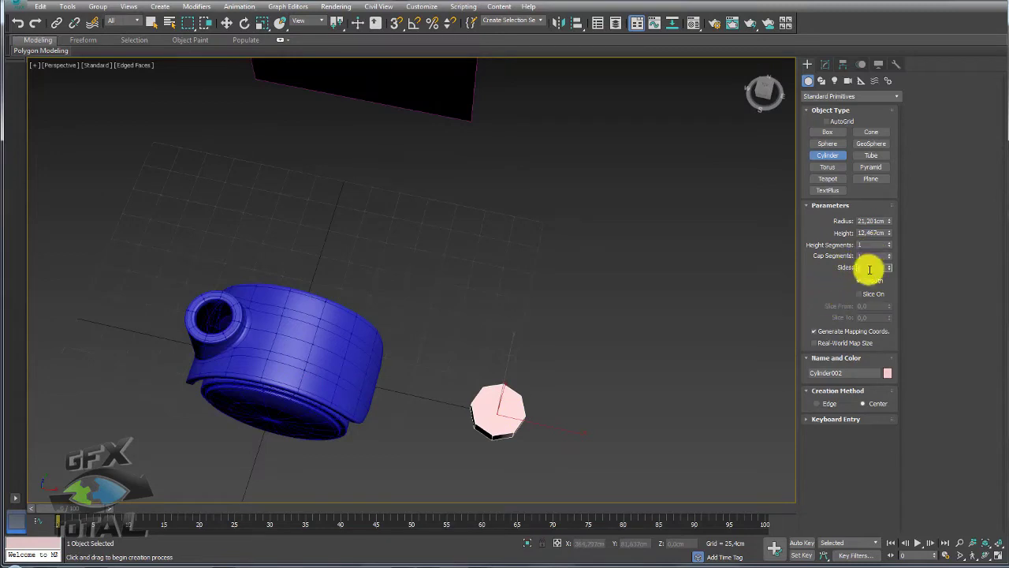
scroll(522, 334, "up", 3)
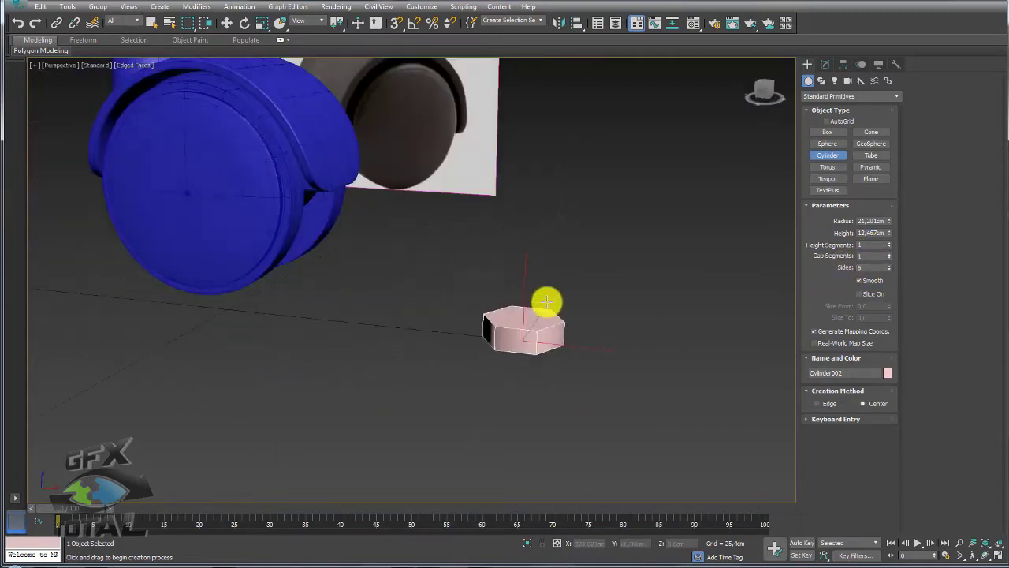
scroll(543, 297, "up", 3)
Convert Cylinder002 to Editable Poly and delete its top polygon
key("w")
right_click(526, 331)
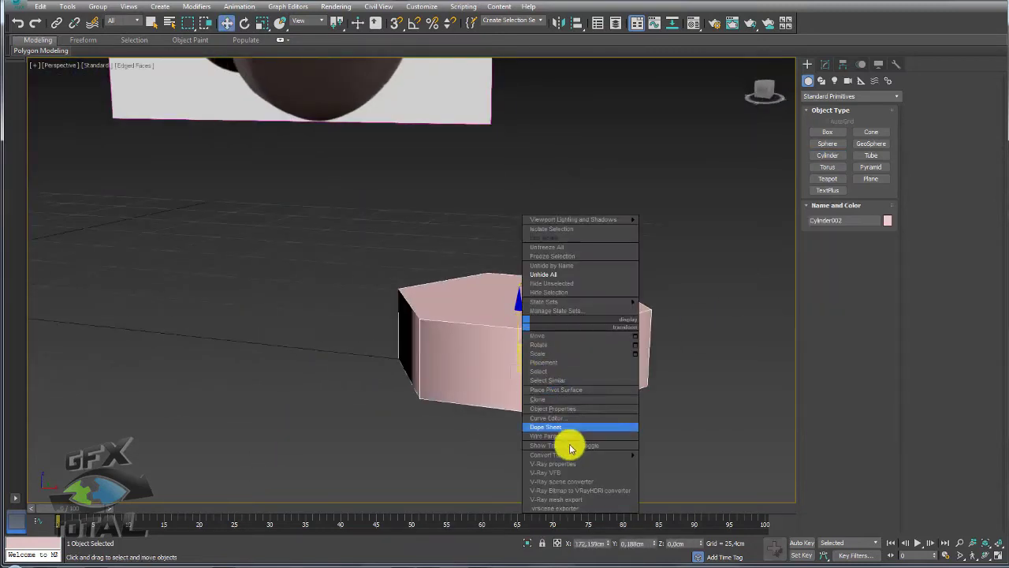
left_click(692, 464)
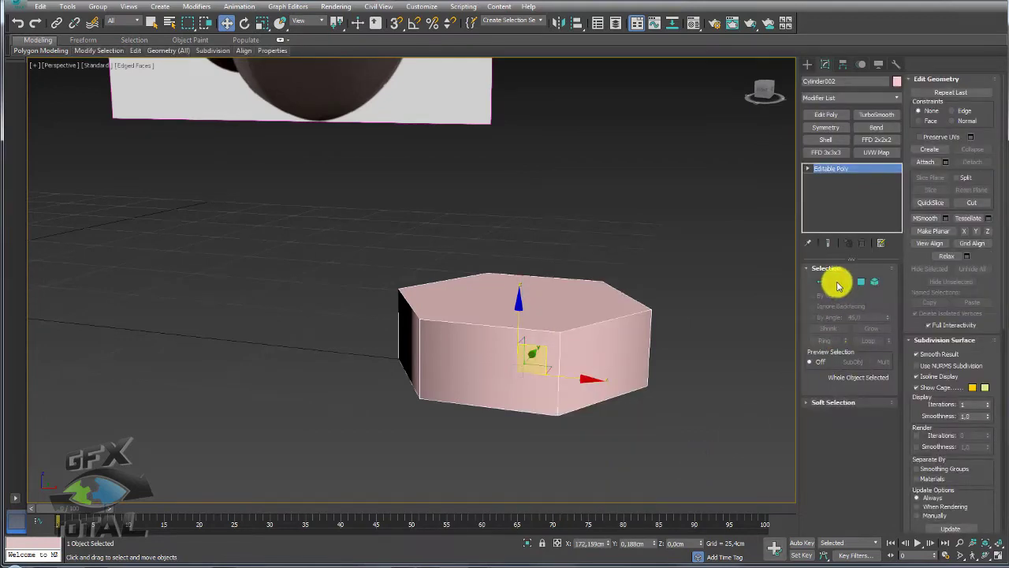
left_click(861, 282)
left_click(536, 308)
middle_click_drag(537, 309, 558, 402, "alt")
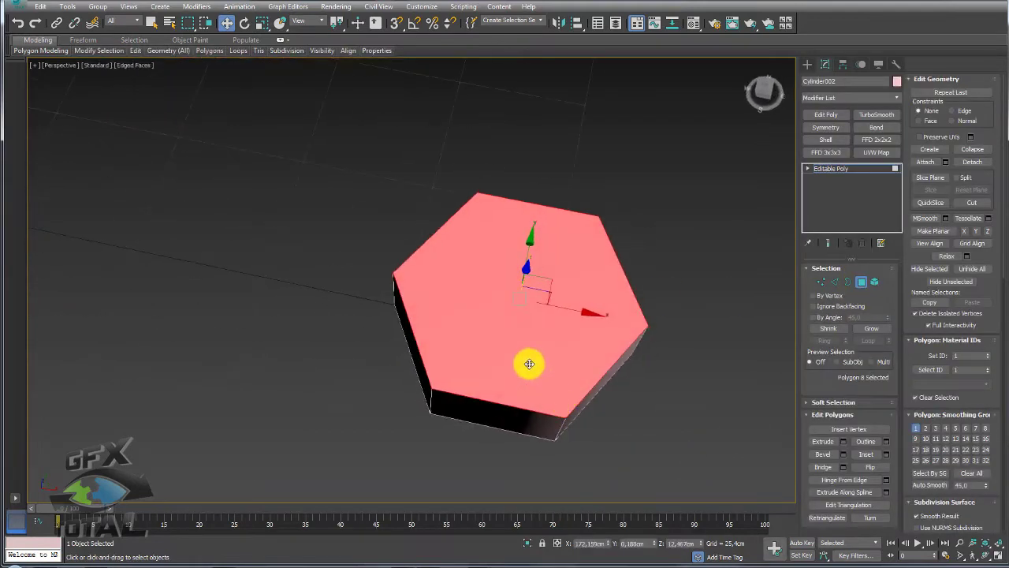
key("Delete")
middle_click_drag(530, 364, 627, 366, "alt")
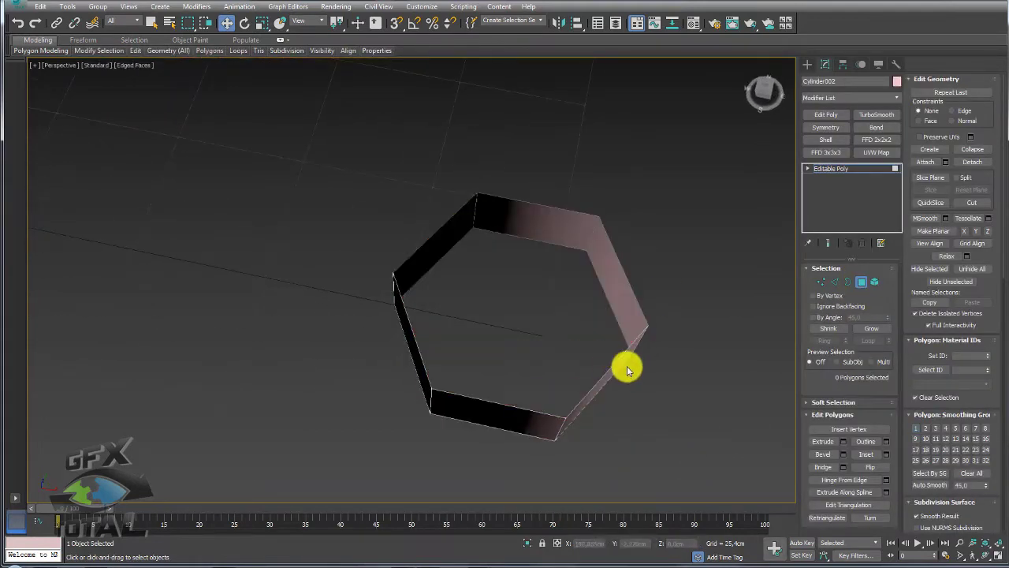
Chamfer the six vertical corner edges to 0.712cm with extra rounding segments
left_click(836, 282)
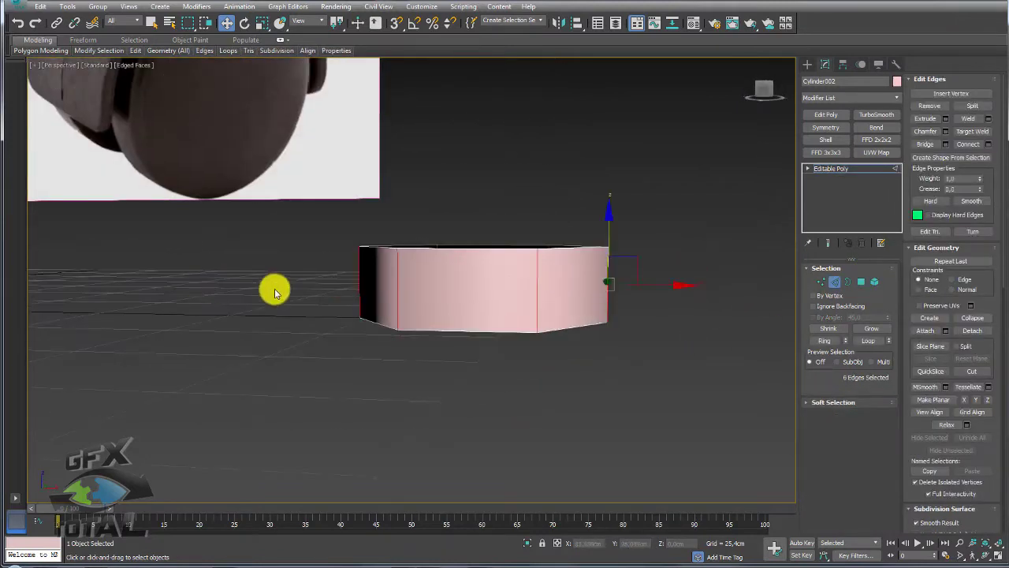
mouse_move(274, 292)
middle_mouse_down("alt")
mouse_move(616, 287)
mouse_move(681, 307)
middle_mouse_up("alt")
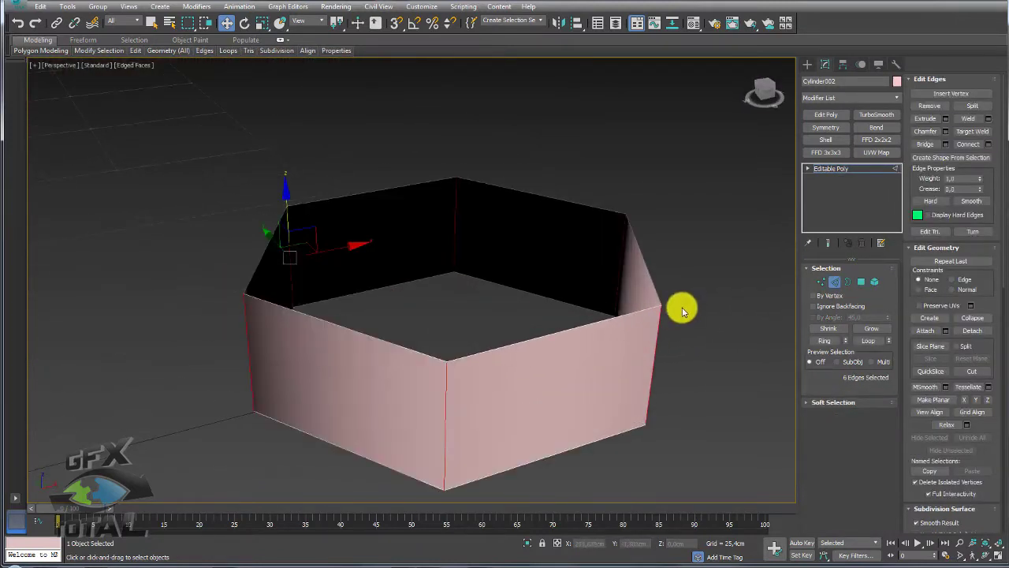
left_click(945, 131)
left_click_drag(504, 218, 514, 198)
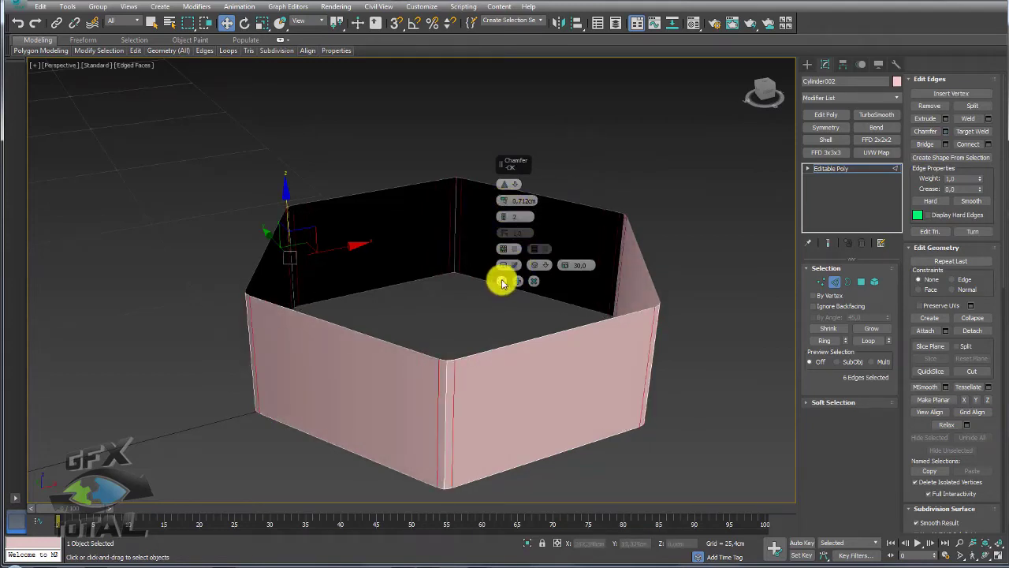
left_click(503, 281)
left_click(847, 282)
Select both open borders and Shift-scale them inward into a flat rim around a central hole
left_click_drag(704, 268, 637, 327)
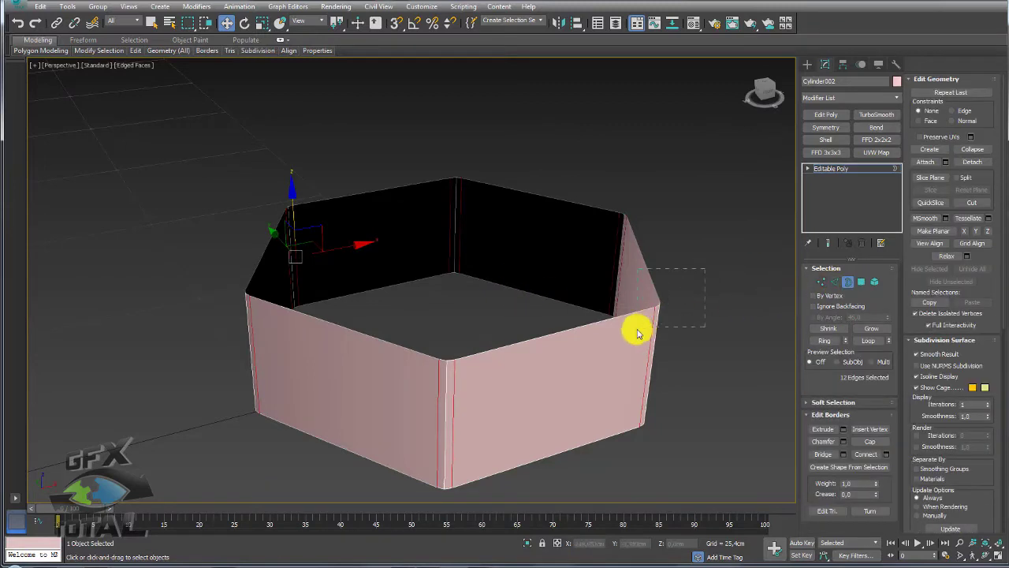
left_click(518, 421, "ctrl")
middle_click_drag(518, 421, 558, 393, "alt")
key("e")
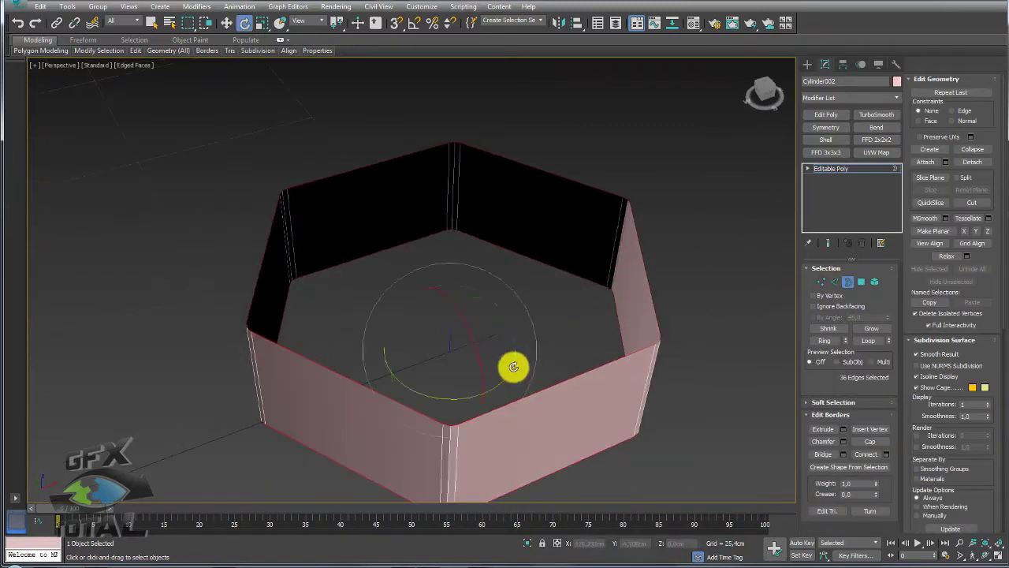
key("r")
left_click_drag(446, 379, 450, 377, "shift")
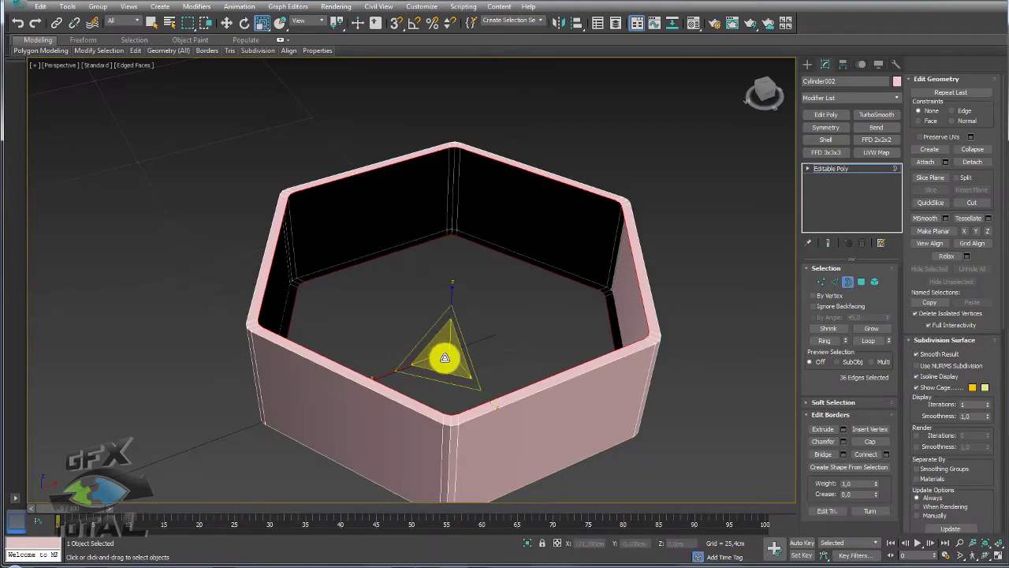
left_click_drag(439, 382, 454, 360, "shift")
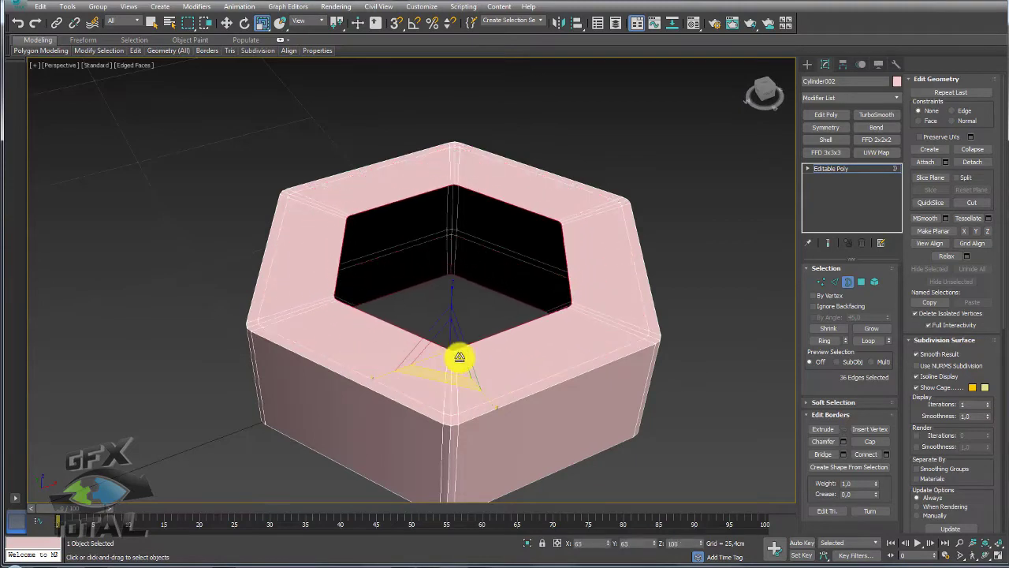
Orbit around the finished hex nut to inspect it, then choose Cylinder again
middle_click_drag(531, 272, 533, 309, "alt")
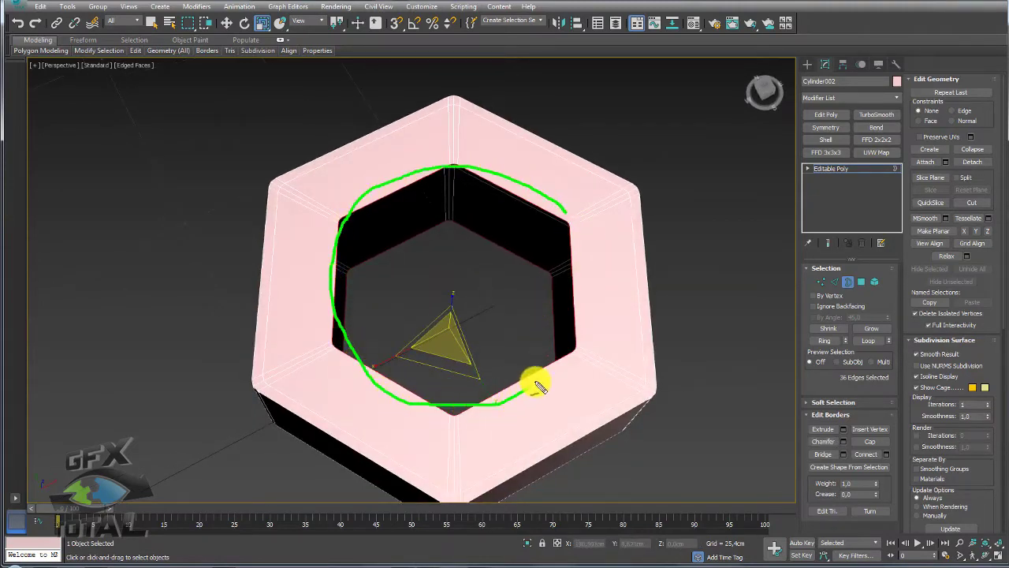
scroll(528, 300, "down", 3)
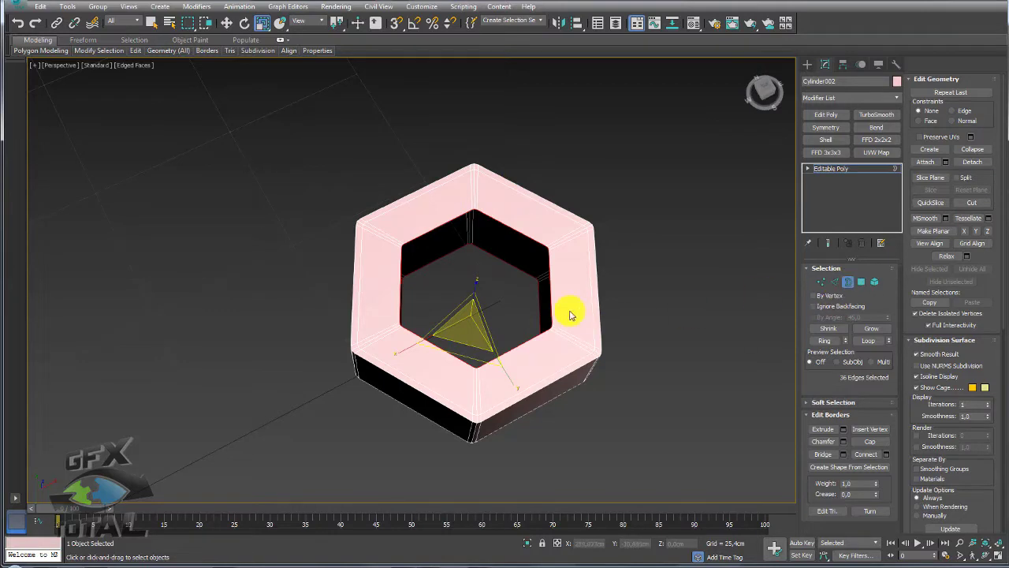
middle_click_drag(550, 271, 662, 255, "alt")
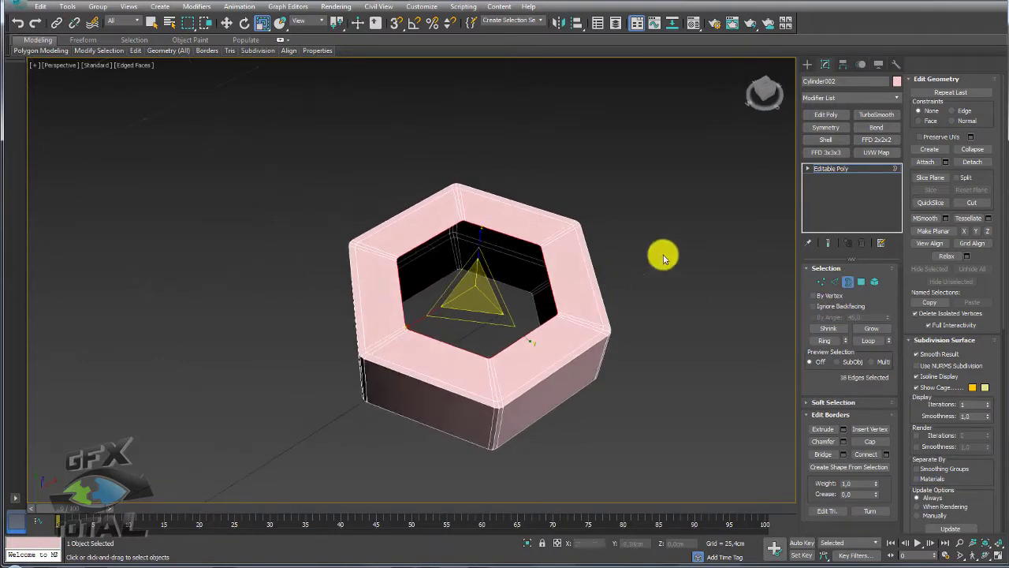
middle_click_drag(534, 281, 560, 269, "alt")
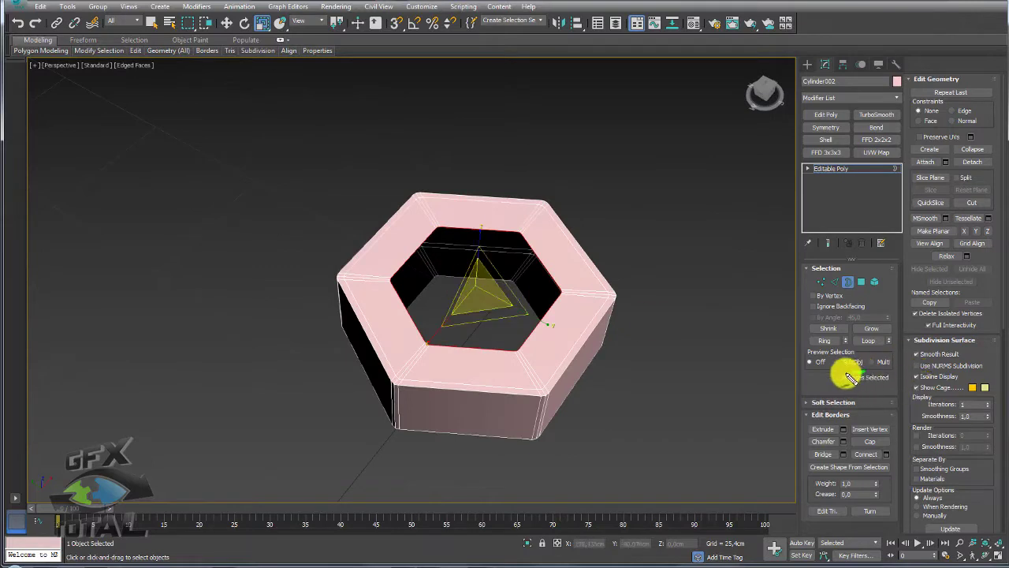
left_click(808, 65)
left_click(828, 155)
Draw a new cylinder, Cylinder003, beside the nut and give it 18 sides
left_click_drag(685, 379, 727, 406)
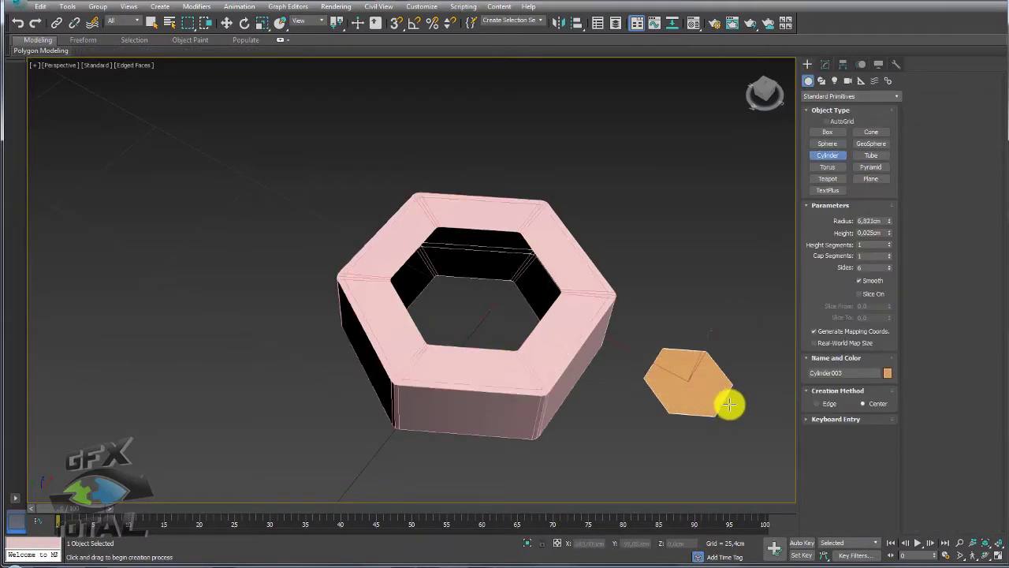
double_click(867, 267)
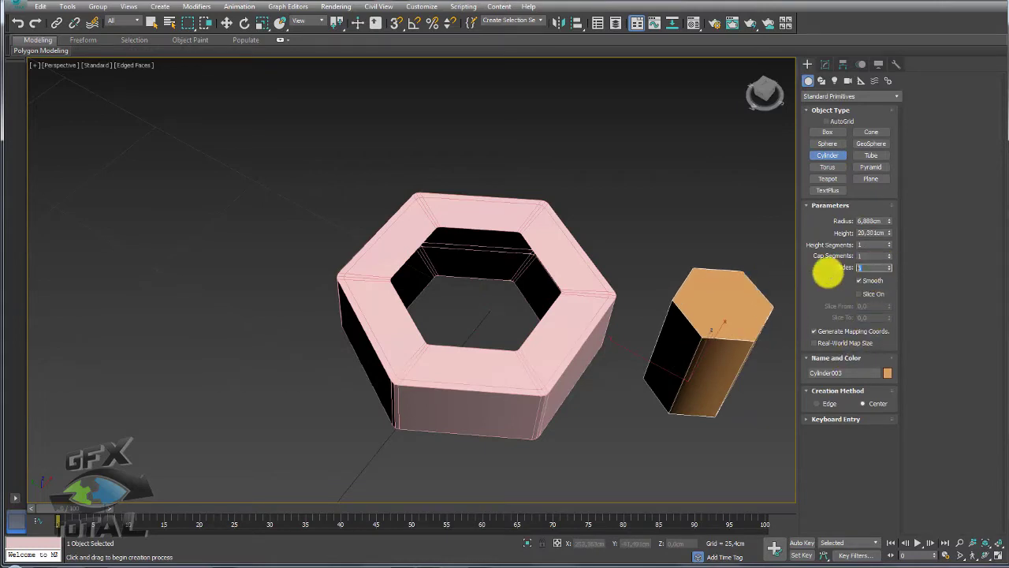
type("18")
key("Return")
middle_click_drag(713, 309, 631, 283)
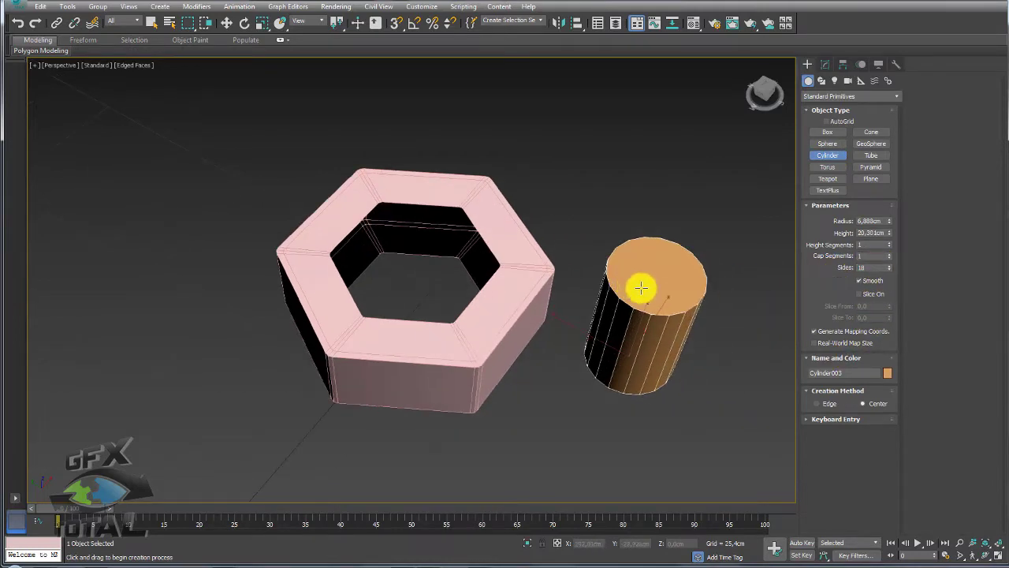
Align the cylinder to the hex nut's pivot on X, Y and Z so it sits centred
key("alt+a")
left_click(525, 275)
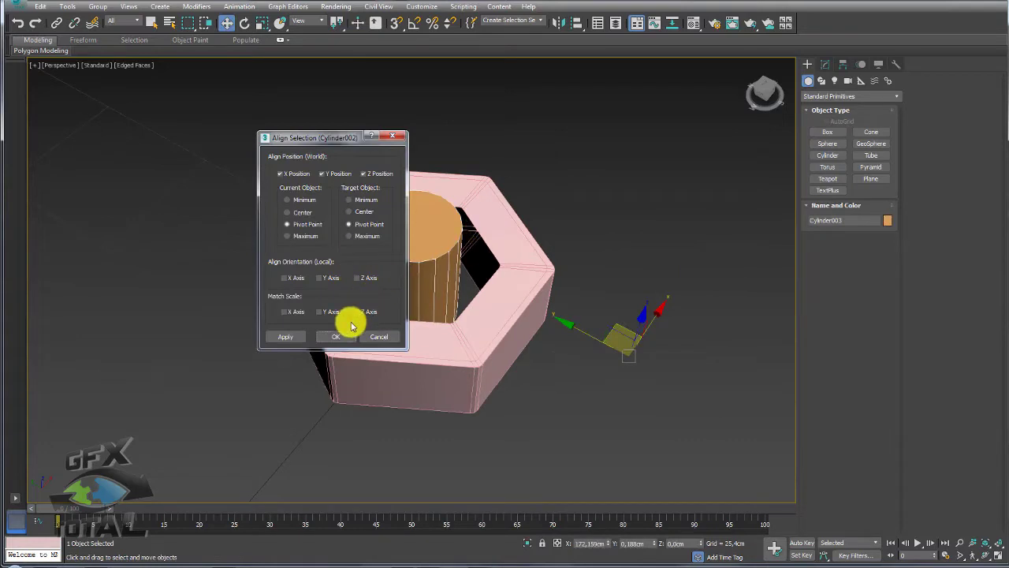
left_click(337, 334)
left_click(523, 304)
Attach the cylinder into the hex nut mesh and delete the cylinder's top cap
left_click(825, 64)
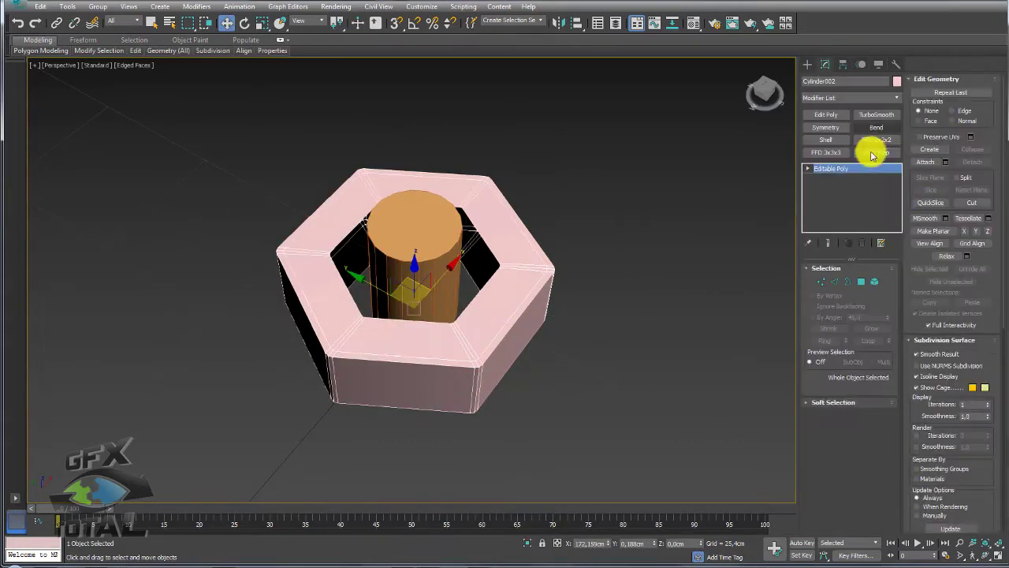
left_click(925, 162)
left_click(418, 253)
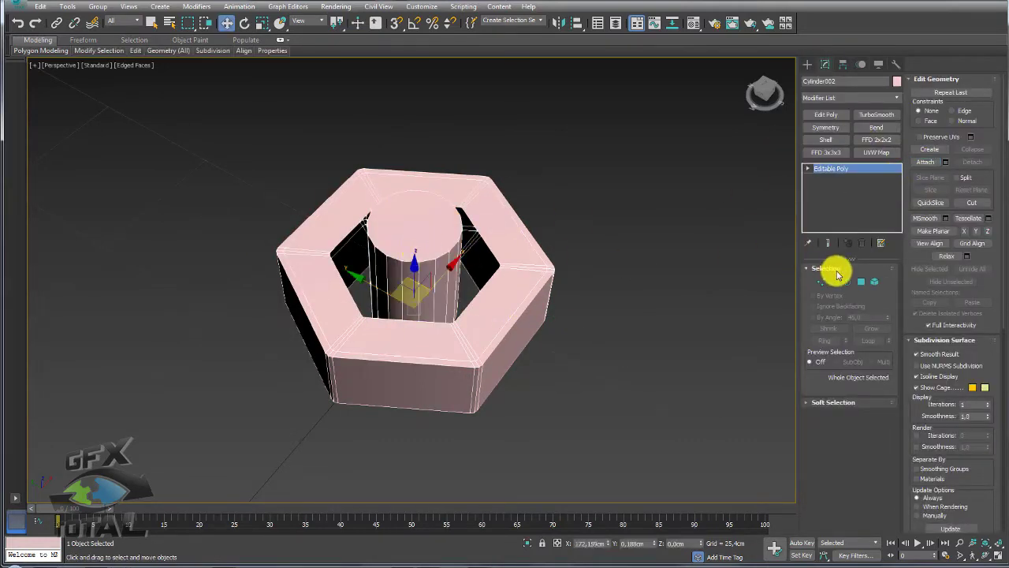
left_click(861, 282)
middle_click_drag(410, 331, 415, 295, "alt")
left_click(424, 297)
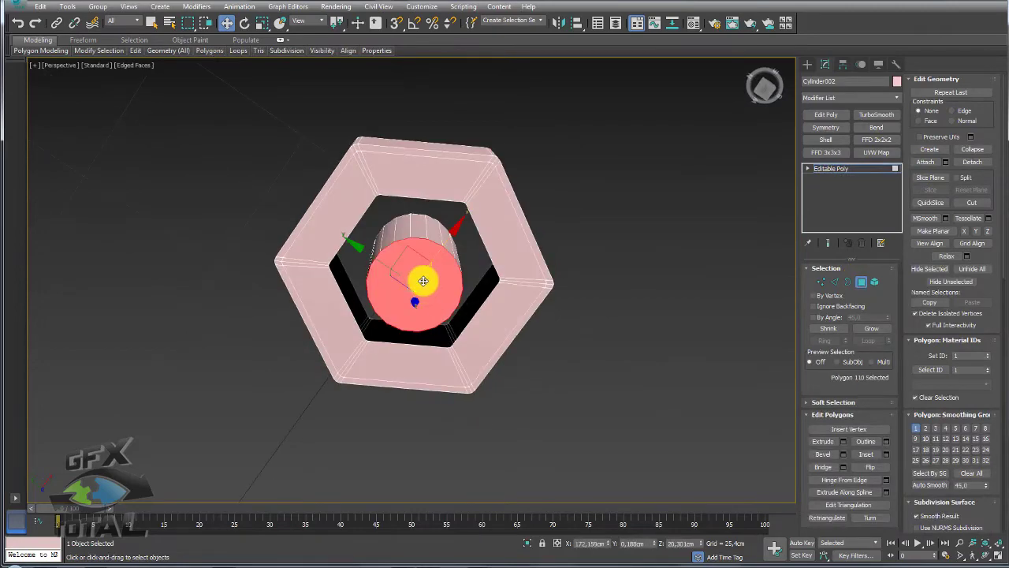
key("Delete")
Select the tube element and raise it on Z above the nut's hole
left_click(874, 282)
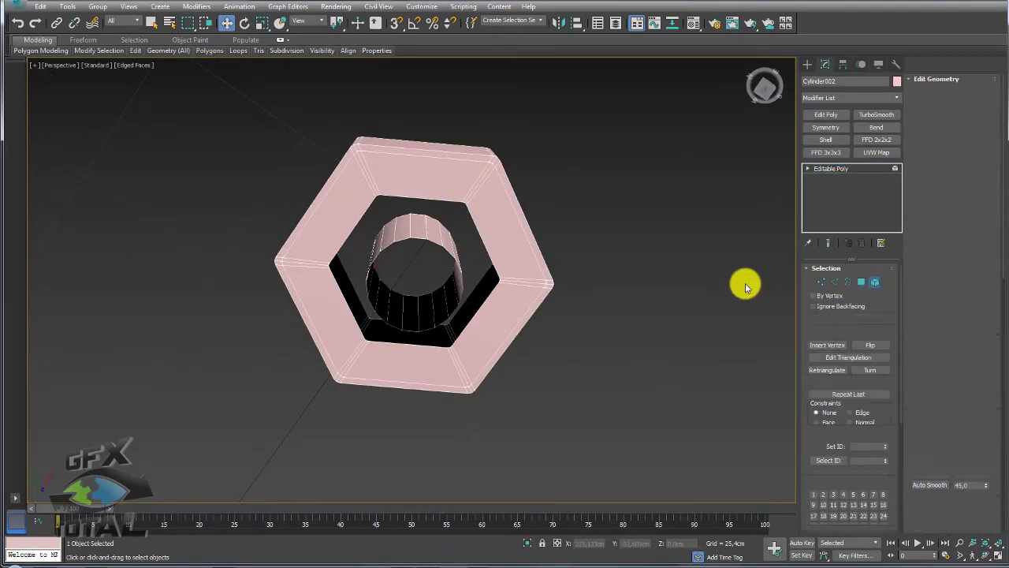
middle_click_drag(439, 252, 462, 207, "alt")
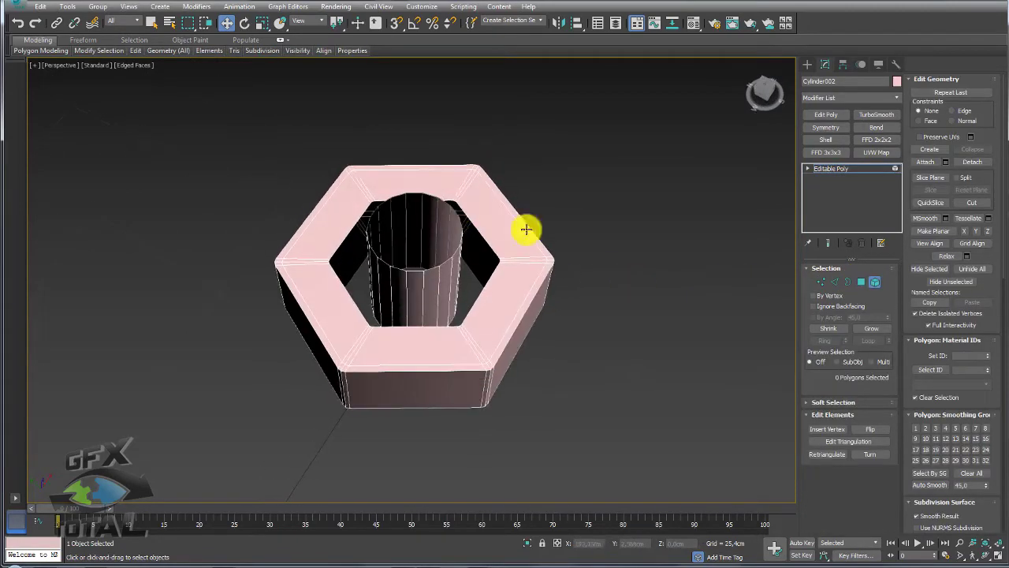
left_click(418, 279)
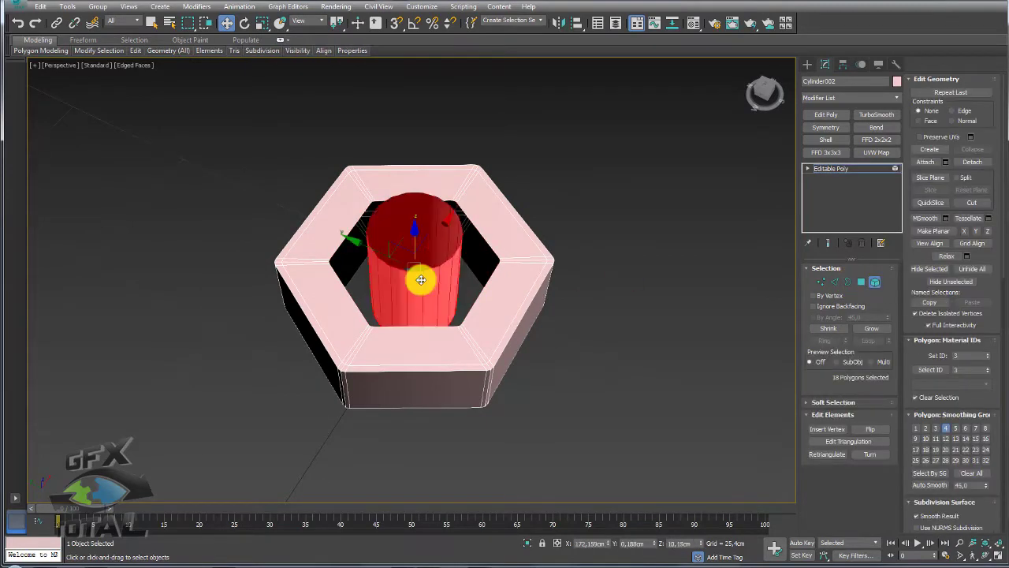
scroll(430, 217, "up", 5)
scroll(430, 217, "down", 5)
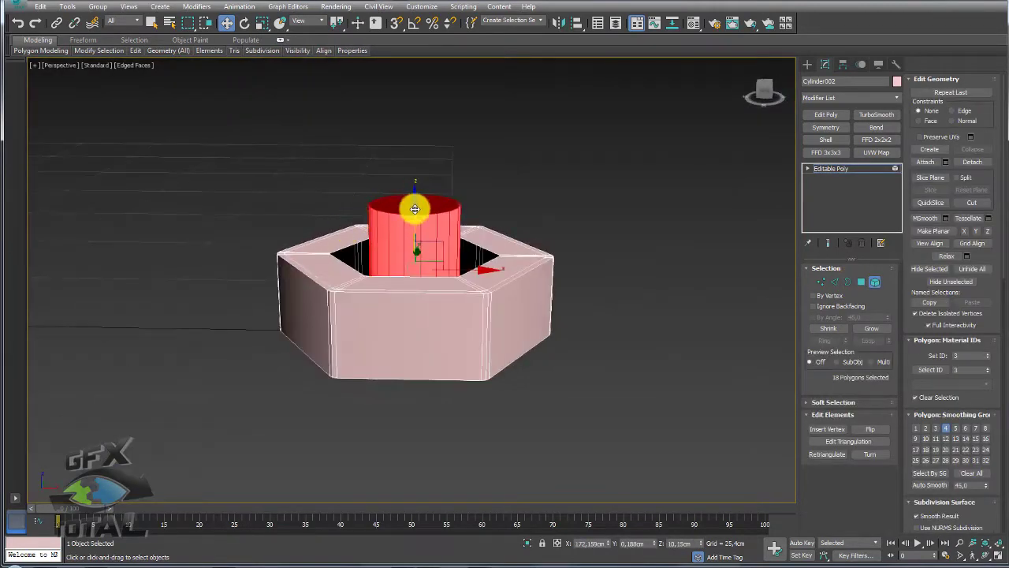
left_click_drag(406, 192, 441, 141)
left_click(848, 282)
Bridge the nut-hole border to the tube's bottom rim
left_click(467, 225)
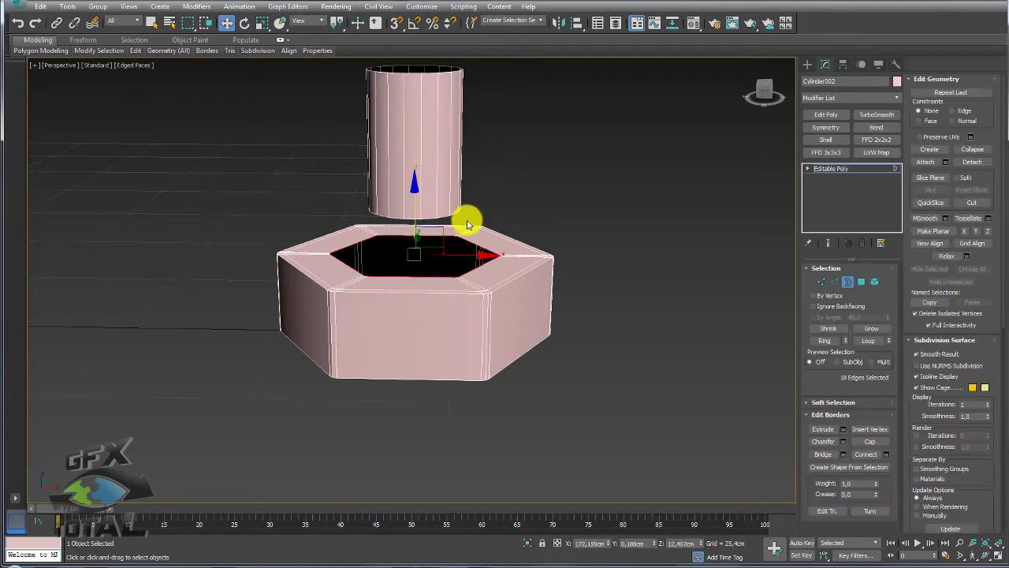
left_click(457, 216)
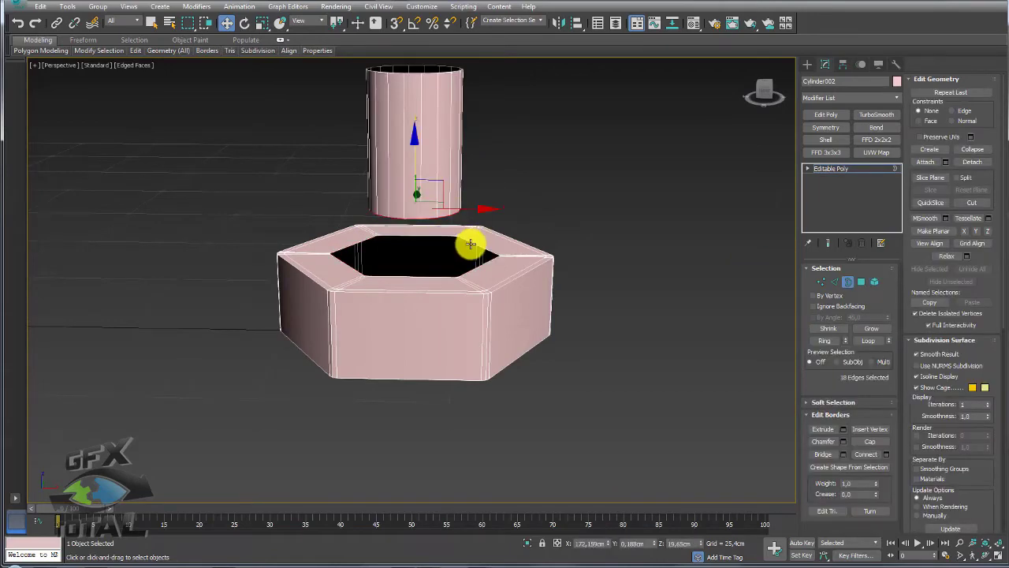
left_click(471, 243, "ctrl")
left_click(823, 454)
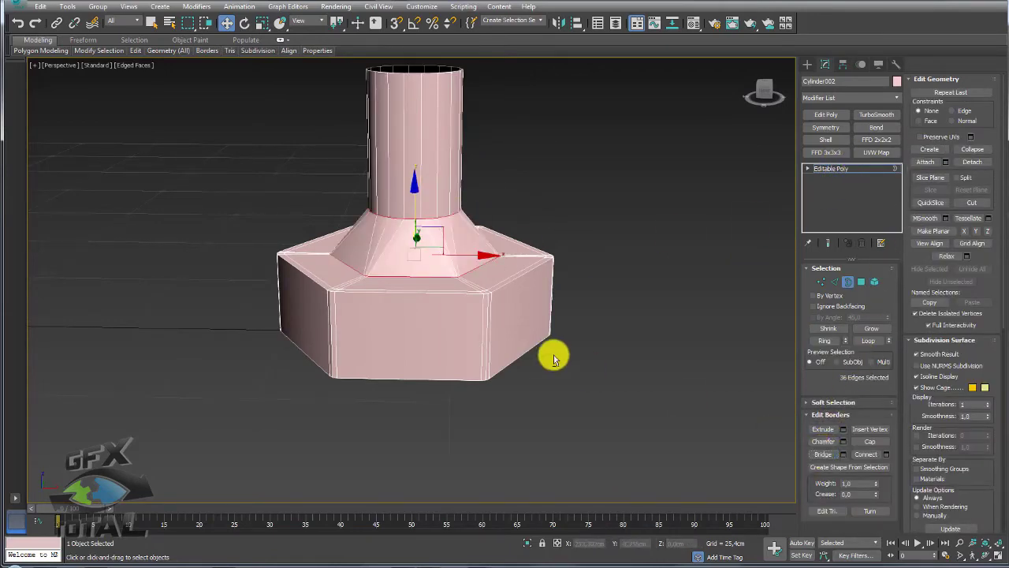
mouse_move(554, 354)
middle_mouse_down("alt")
mouse_move(467, 330)
mouse_move(544, 354)
mouse_move(634, 444)
mouse_move(627, 428)
middle_mouse_up("alt")
Select a ring of edges on the sloped top and remove them
key("2")
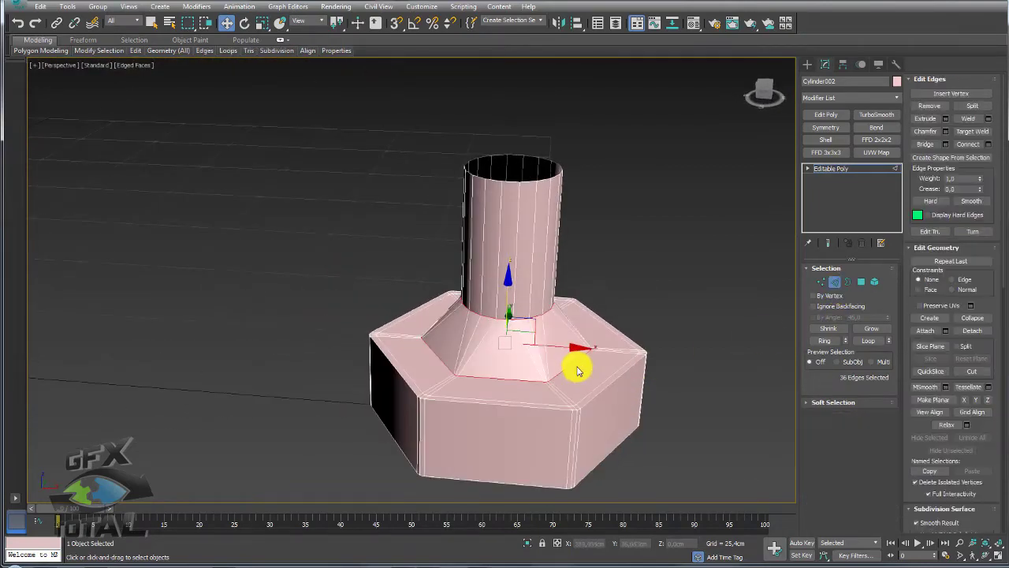
left_click(839, 329)
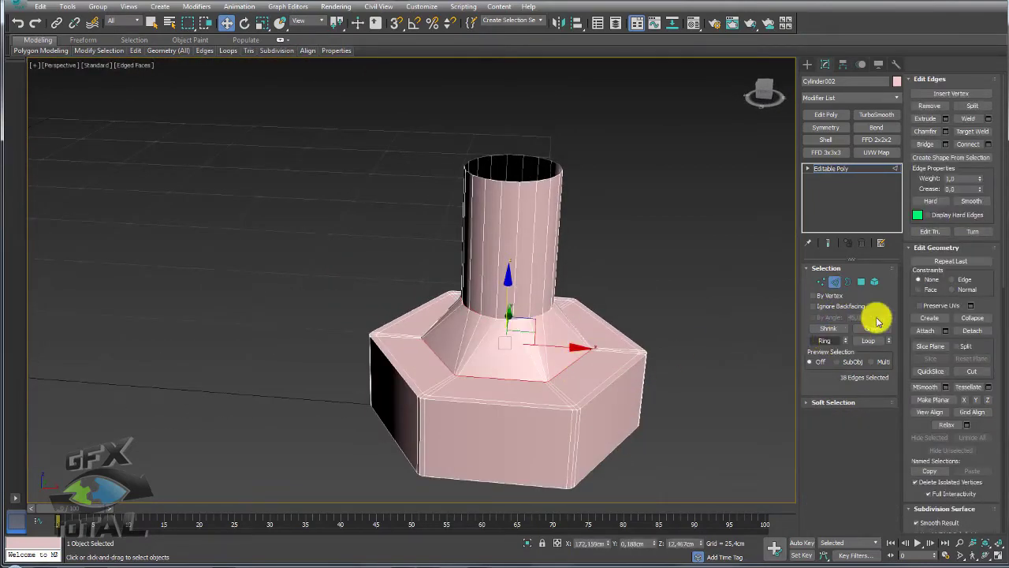
left_click(929, 105)
middle_click_drag(672, 300, 678, 280, "alt")
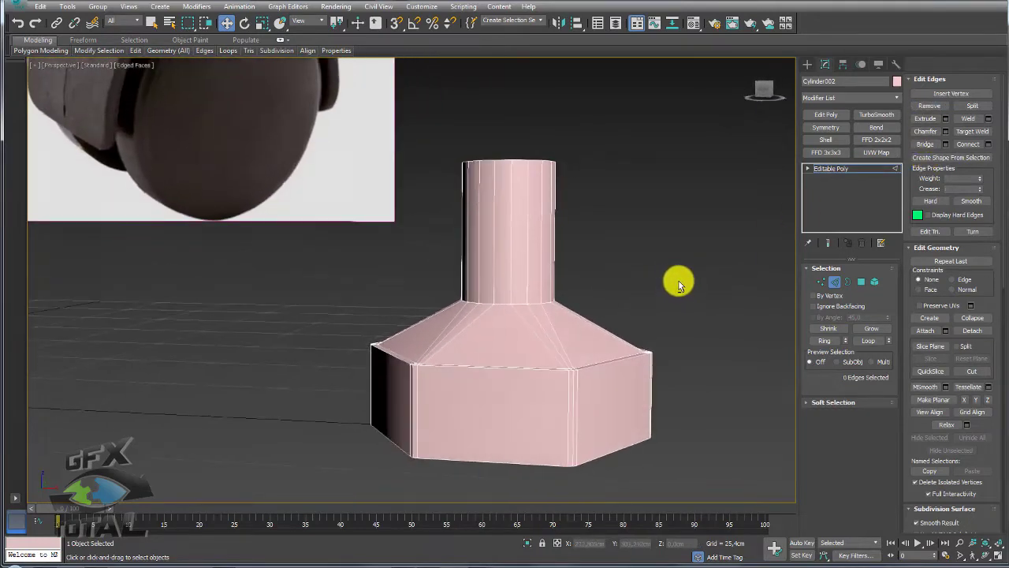
left_click(861, 282)
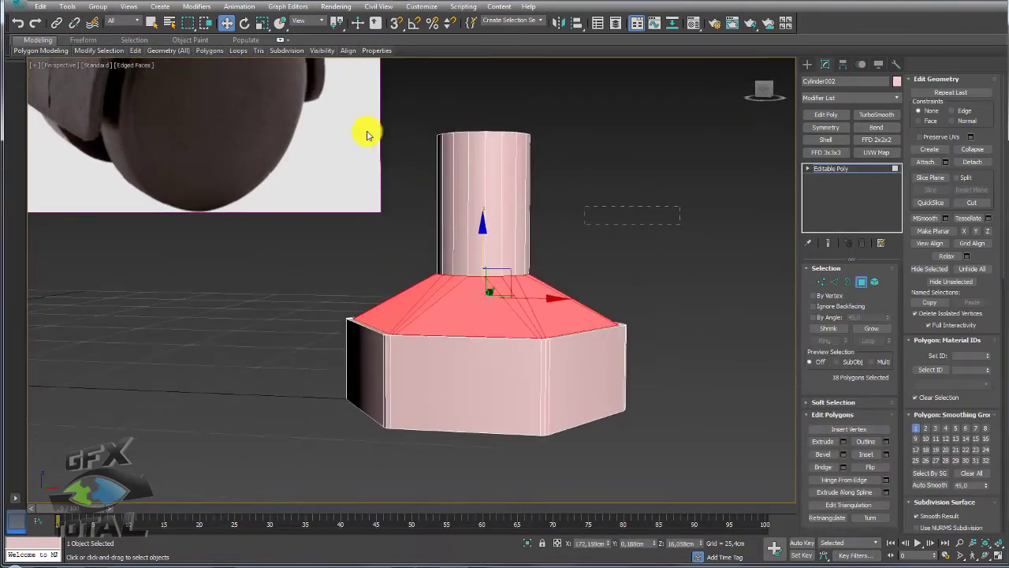
left_click(484, 133)
left_click(820, 170)
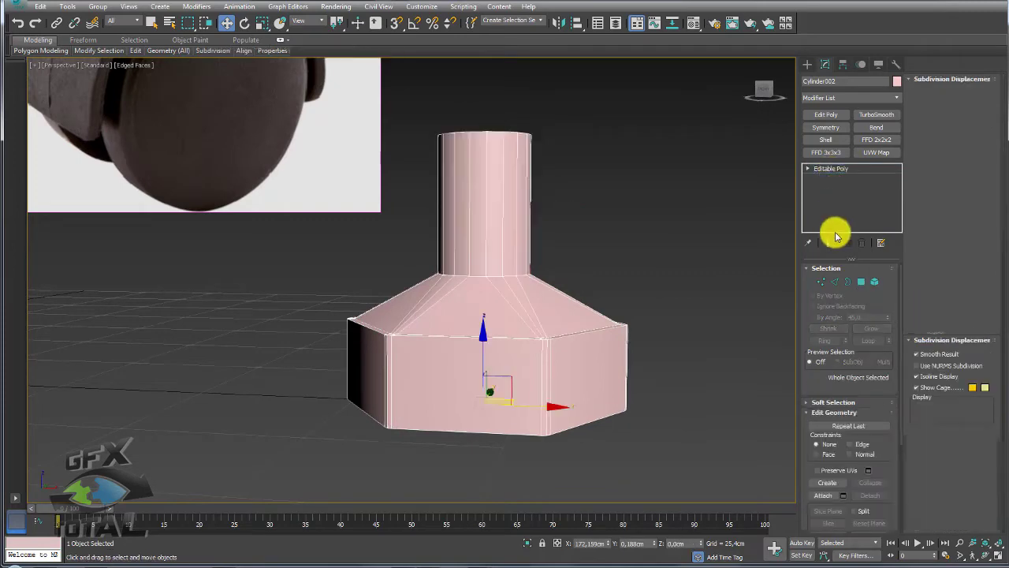
Ring-select the base's vertical edges and Connect them to add a horizontal edge loop
left_click(835, 281)
left_click(625, 351)
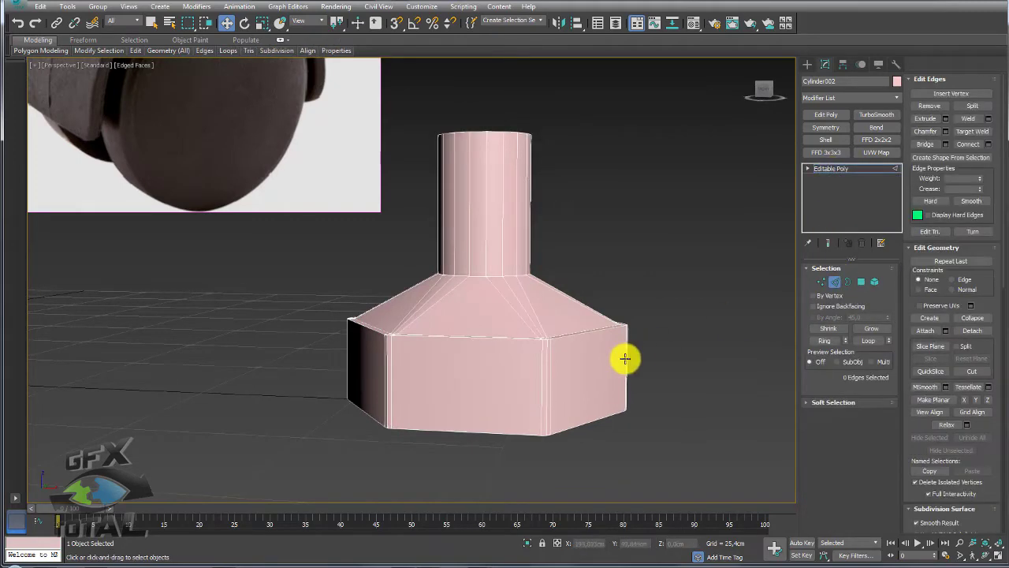
left_click(826, 341)
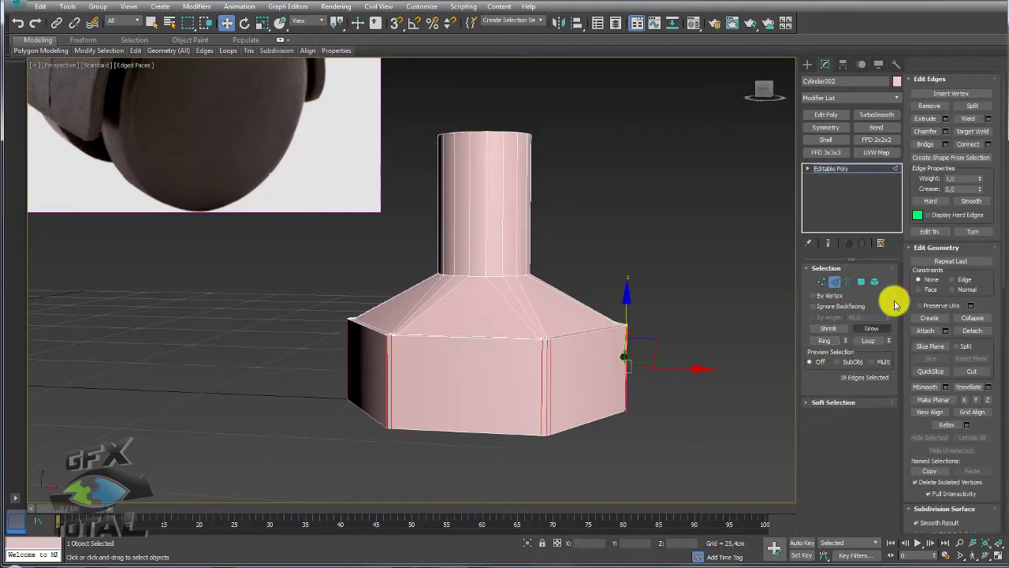
left_click(968, 144)
Add a Symmetry modifier mirrored on Z and collapse the nut to Editable Poly
left_click(825, 128)
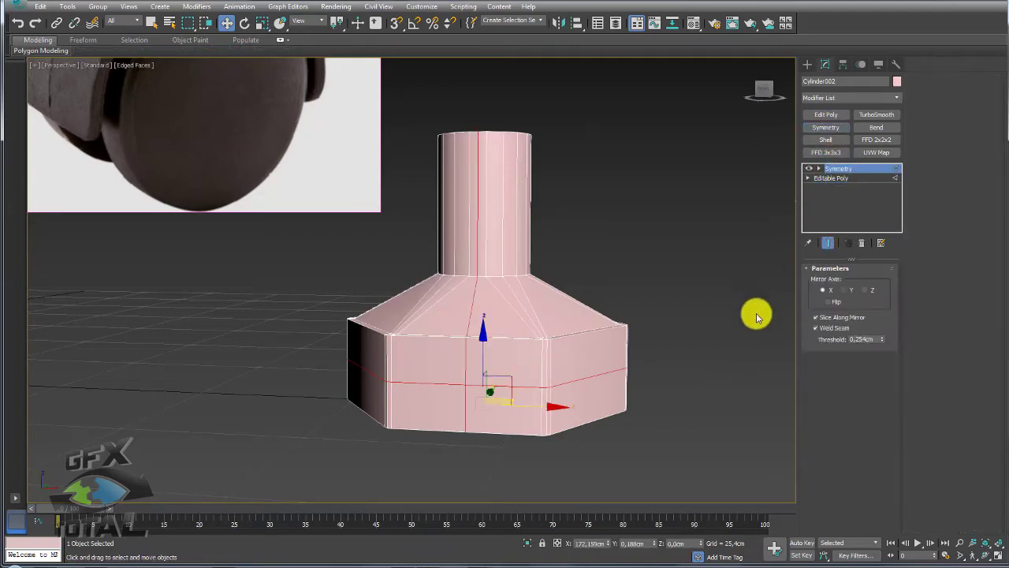
left_click(865, 290)
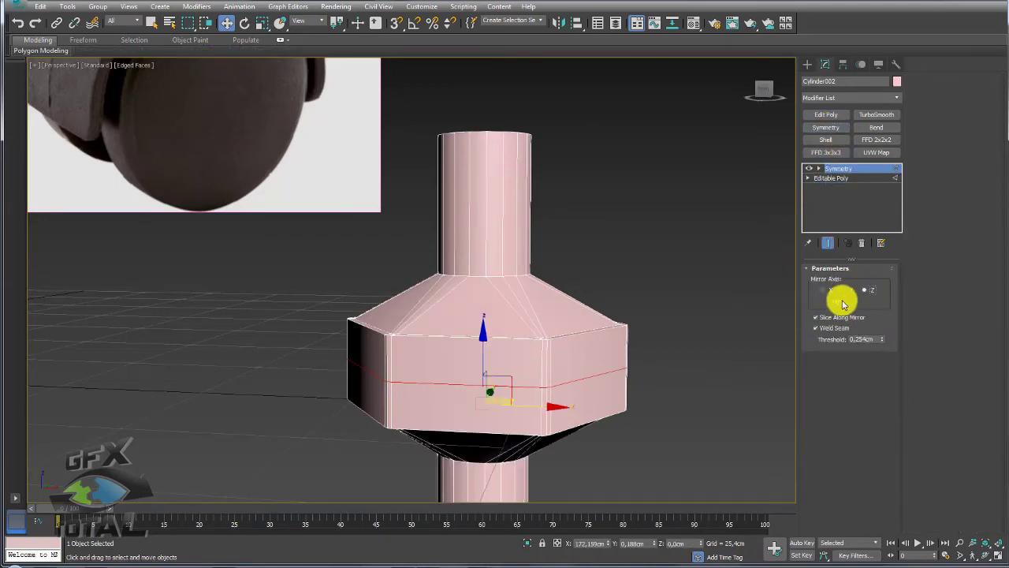
mouse_move(665, 342)
middle_mouse_down("alt")
mouse_move(638, 237)
mouse_move(560, 206)
mouse_move(639, 229)
mouse_move(599, 239)
mouse_move(649, 288)
mouse_move(636, 299)
middle_mouse_up("alt")
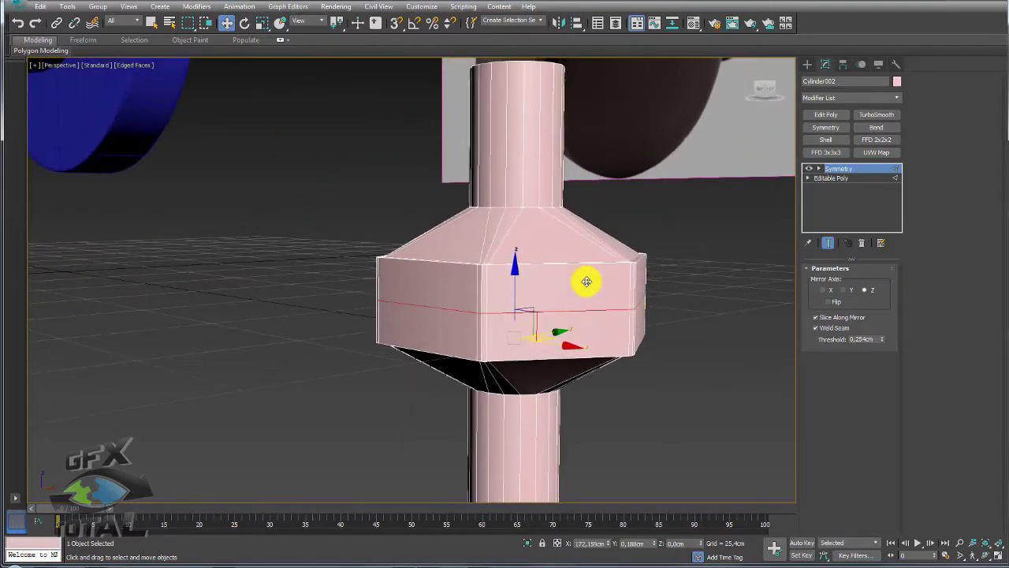
right_click(550, 268)
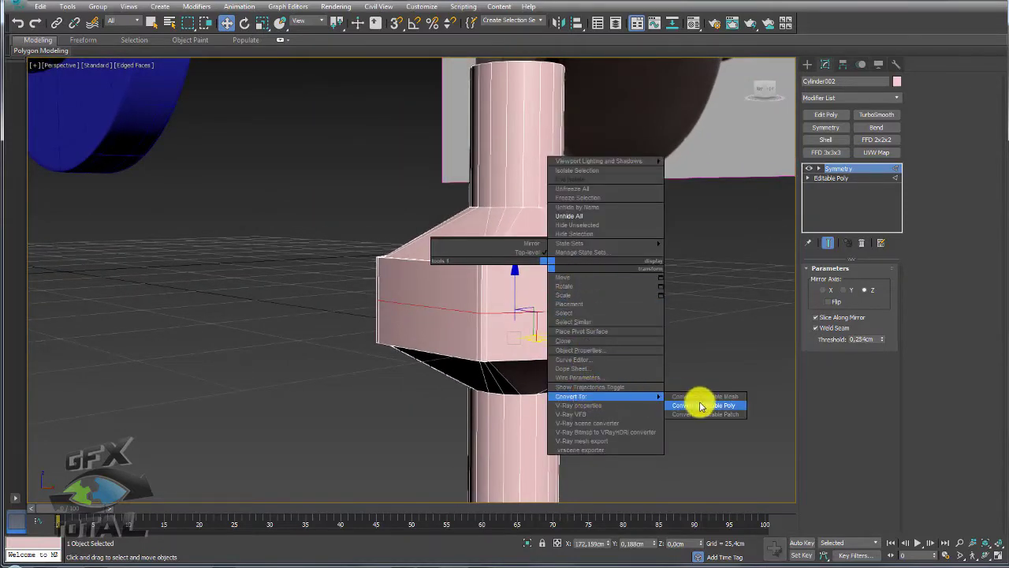
left_click(639, 401)
Make the upper and lower vertex rings planar on Z to flatten top and bottom
left_click(821, 282)
mouse_move(781, 268)
middle_mouse_down("alt")
mouse_move(669, 236)
mouse_move(724, 172)
middle_mouse_up("alt")
left_click_drag(724, 172, 188, 270)
mouse_move(558, 263)
middle_mouse_down("alt")
mouse_move(717, 282)
mouse_move(743, 295)
mouse_move(619, 276)
mouse_move(743, 301)
mouse_move(872, 271)
middle_mouse_up("alt")
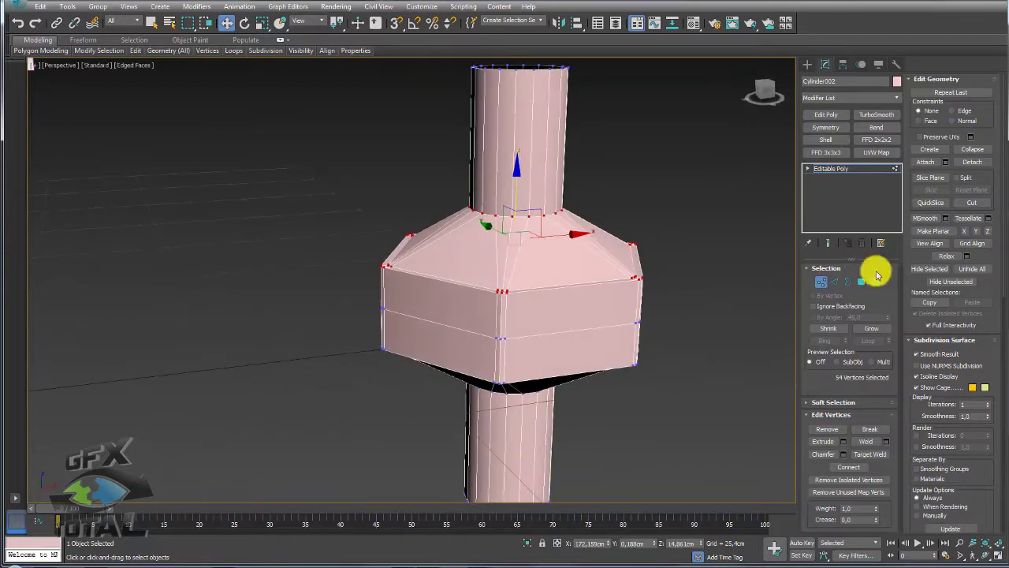
left_click(988, 231)
mouse_move(628, 320)
middle_mouse_down("alt")
mouse_move(592, 298)
mouse_move(671, 327)
middle_mouse_up("alt")
left_click_drag(686, 314, 244, 412)
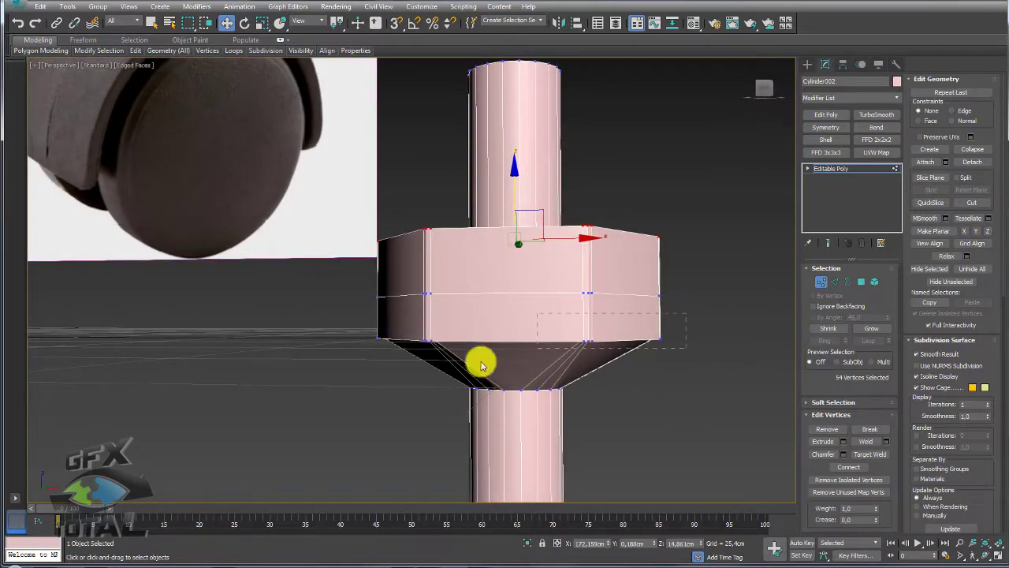
left_click(988, 231)
Select all vertices and scale them down on Z to squash the nut into a short block
mouse_move(599, 300)
middle_mouse_down("alt")
mouse_move(523, 266)
mouse_move(576, 308)
mouse_move(572, 285)
middle_mouse_up("alt")
key("ctrl+a")
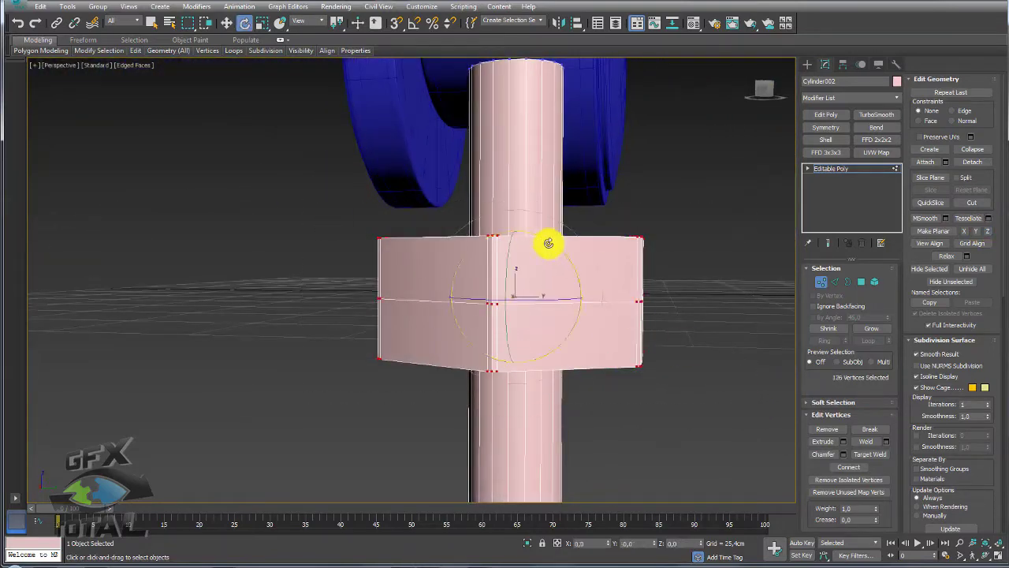
key("r")
left_click_drag(515, 223, 518, 232)
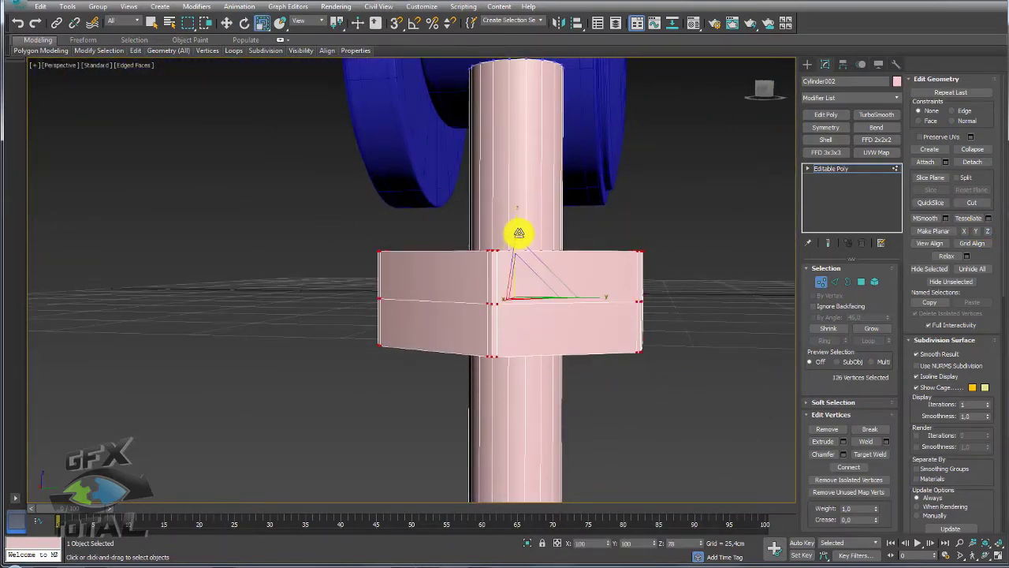
left_click(828, 168)
mouse_move(544, 252)
middle_mouse_down("alt")
mouse_move(489, 402)
mouse_move(485, 378)
mouse_move(547, 379)
mouse_move(539, 304)
middle_mouse_up("alt")
scroll(514, 271, "down", 3)
Zoom and orbit to frame the caster reference image alongside the stem and nut
scroll(538, 304, "up", 4)
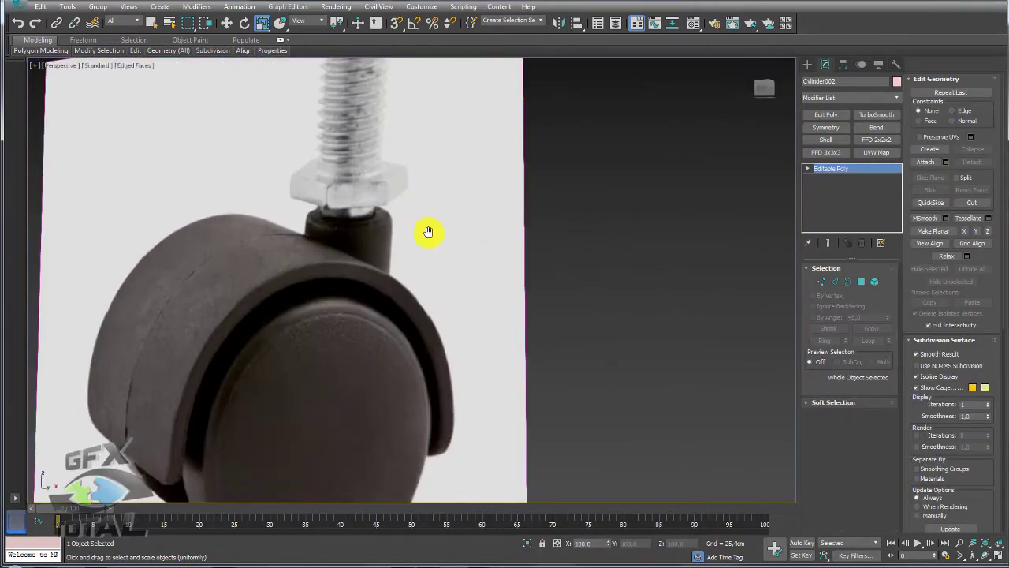
middle_click_drag(429, 228, 413, 356)
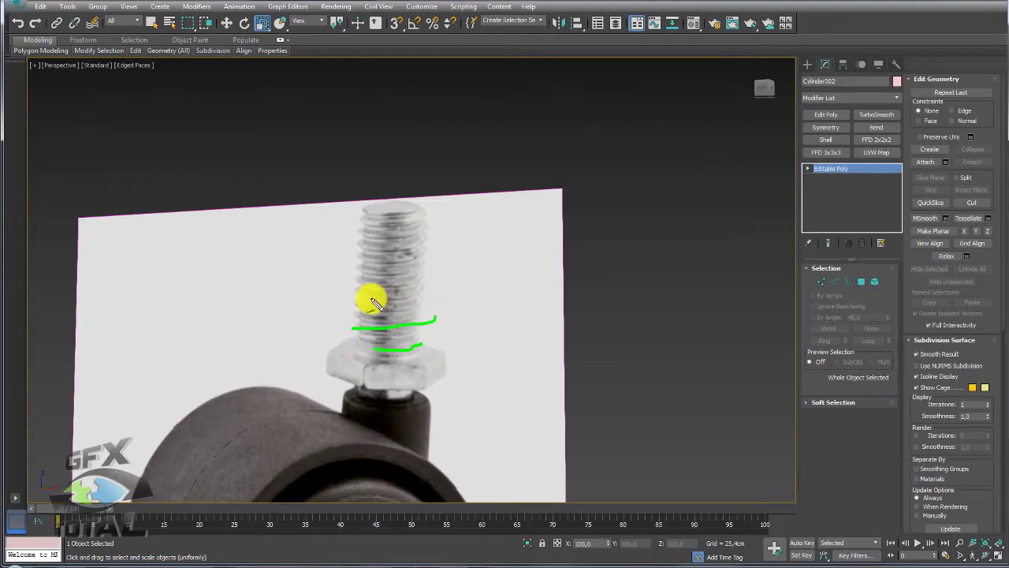
scroll(500, 305, "down", 4)
scroll(691, 384, "down", 3)
middle_click_drag(691, 383, 663, 398, "alt")
key("w")
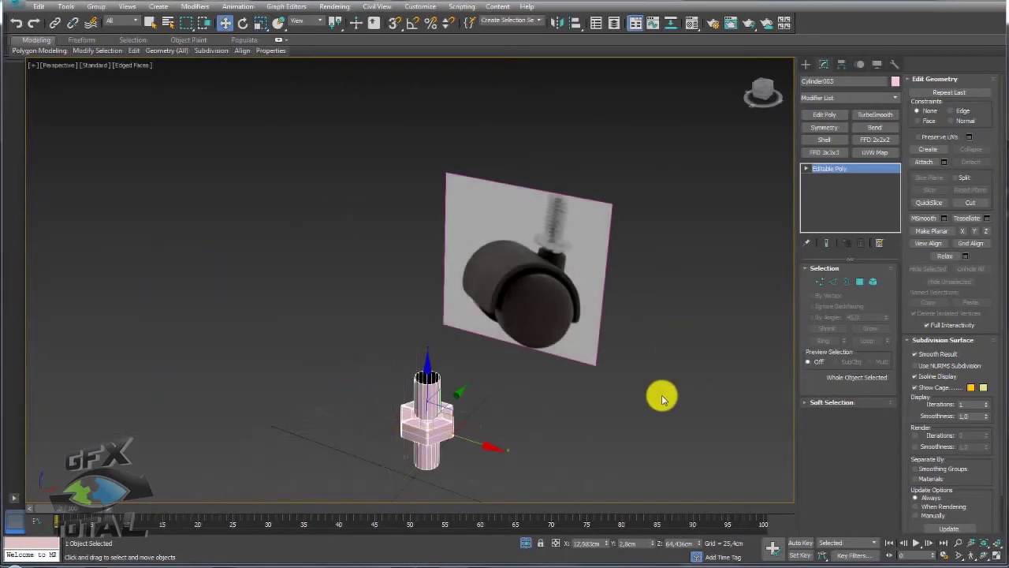
mouse_move(532, 400)
middle_mouse_down("alt")
mouse_move(592, 415)
mouse_move(547, 414)
middle_mouse_up("alt")
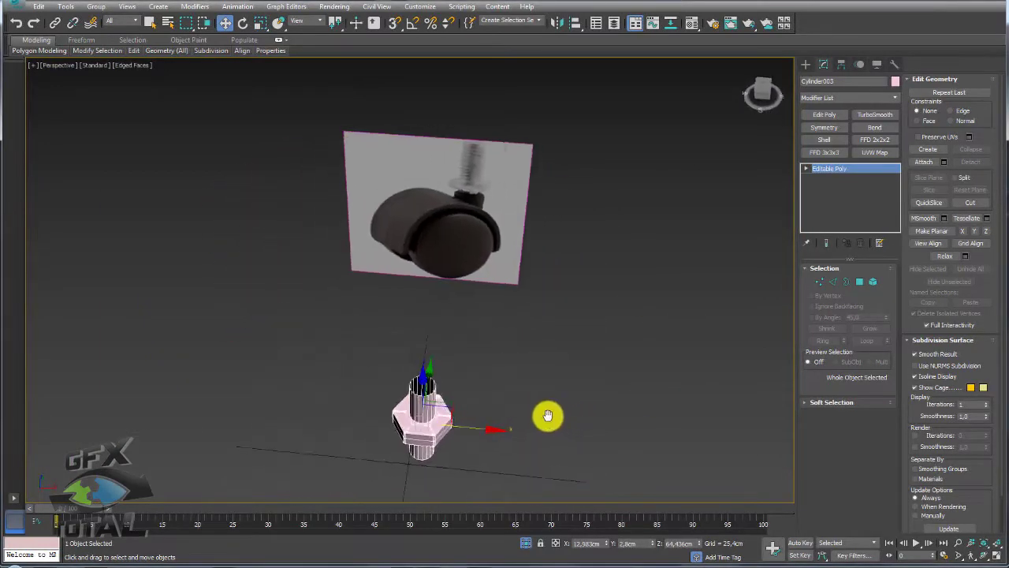
scroll(547, 414, "up", 3)
middle_click_drag(316, 356, 541, 327)
scroll(563, 318, "up", 4)
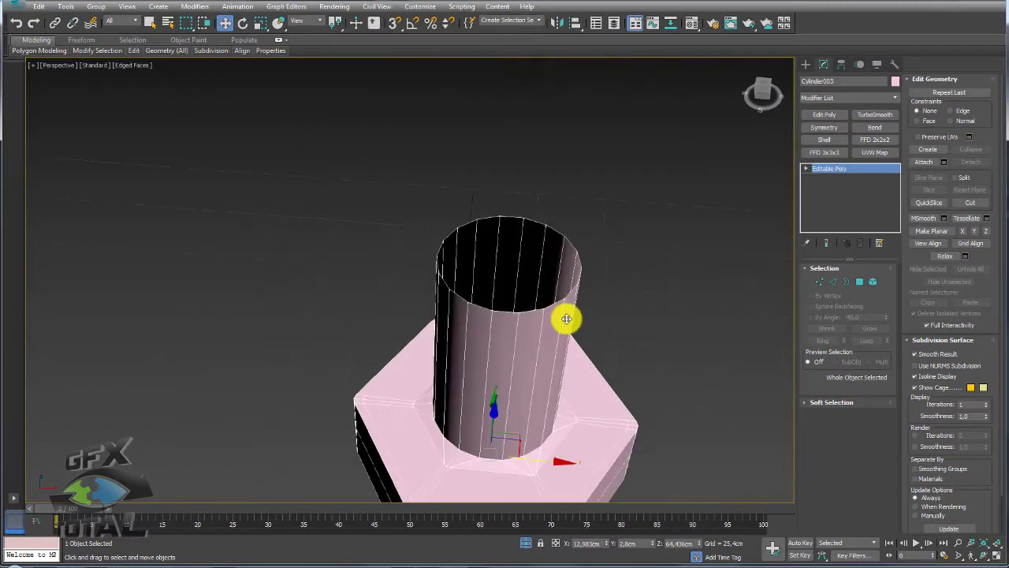
Select the stem's top border, exit Border mode and frame the stem against the caster reference
left_click(846, 282)
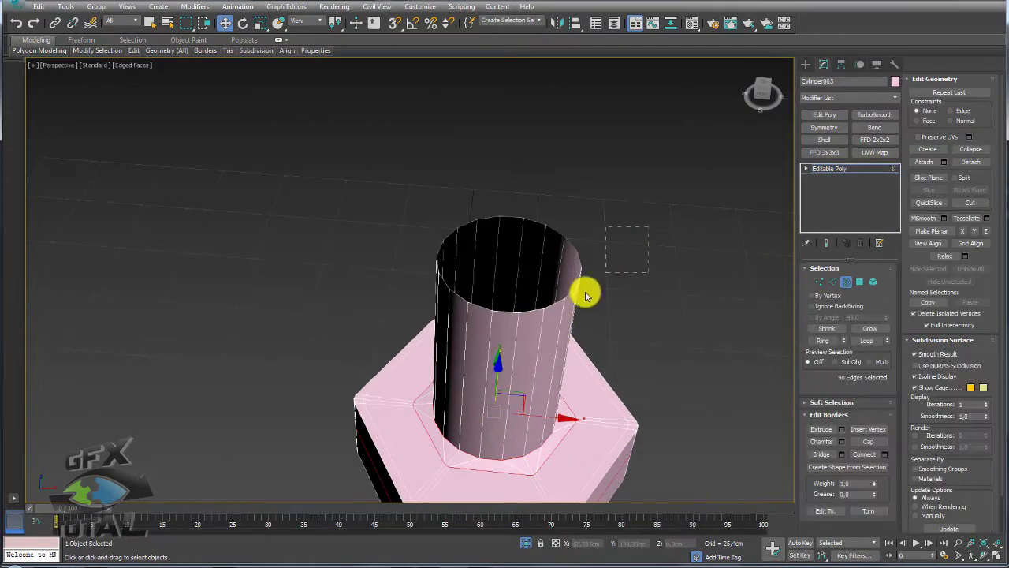
left_click(552, 309)
middle_click_drag(620, 340, 656, 325, "alt")
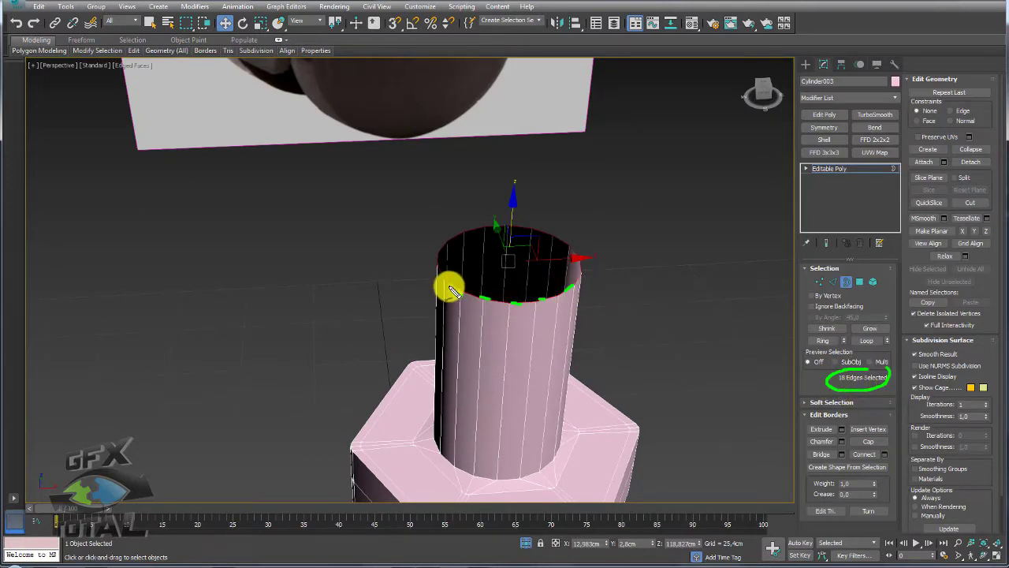
middle_click_drag(651, 304, 481, 291)
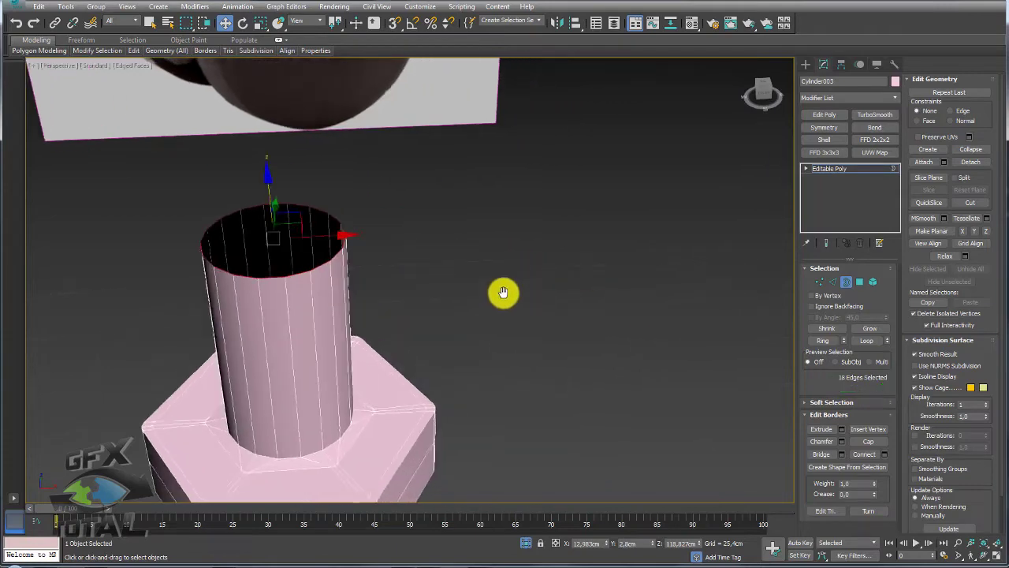
left_click(830, 169)
scroll(510, 319, "down", 4)
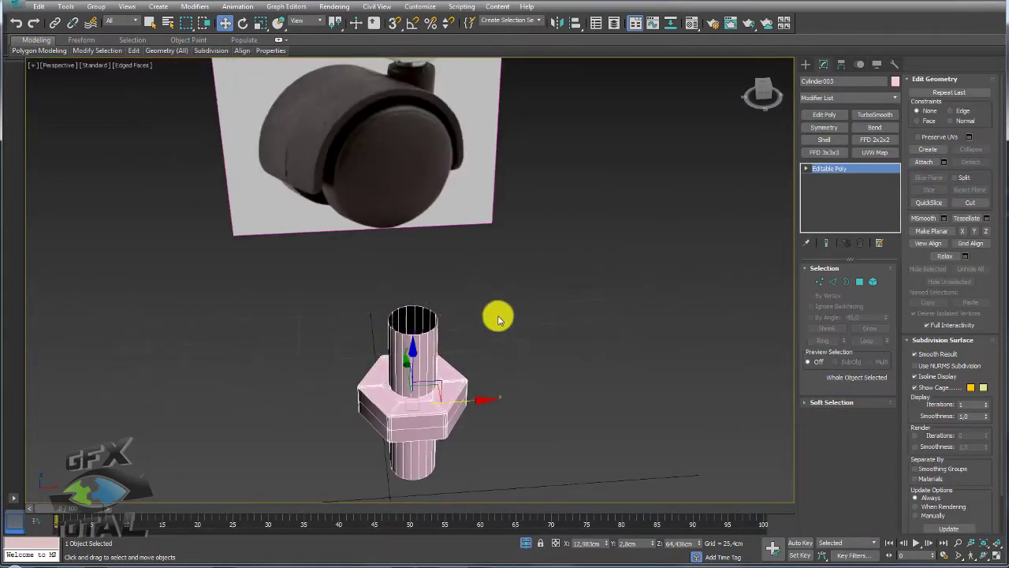
scroll(573, 286, "up", 3)
middle_click_drag(626, 273, 509, 290)
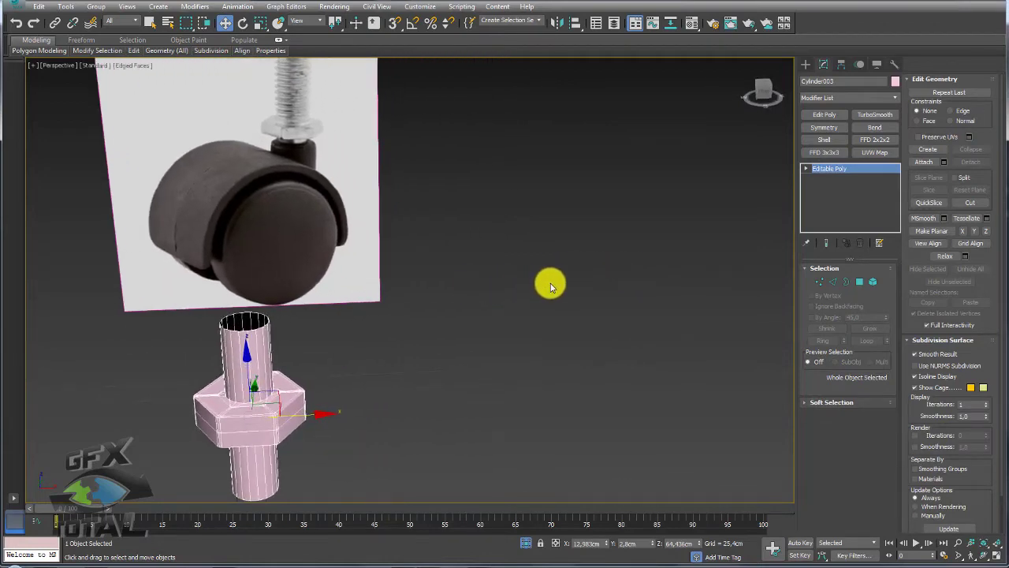
In the Front view, draw a dark-grey plane, Plane002, beside the caster reference
key("f")
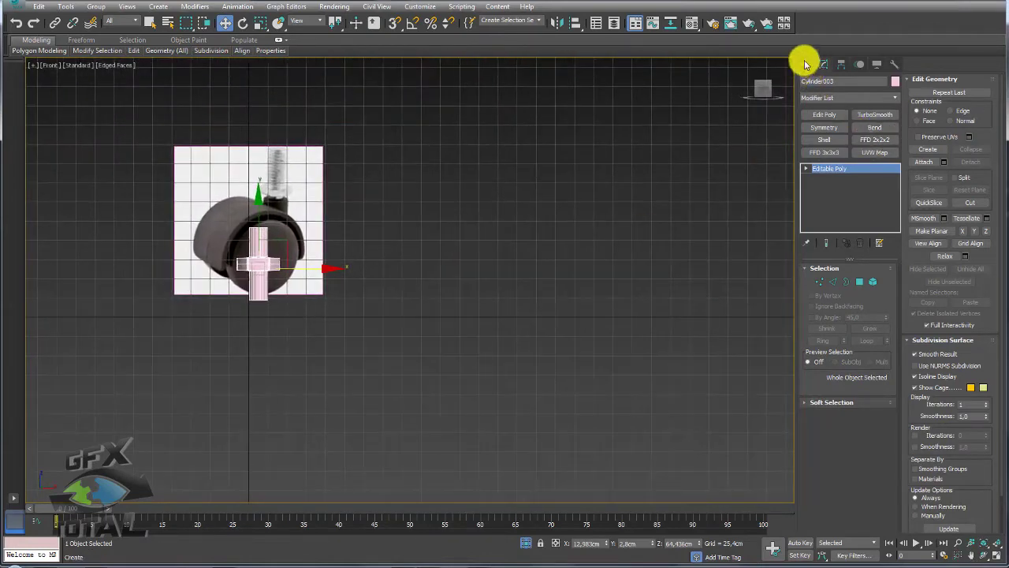
left_click(805, 64)
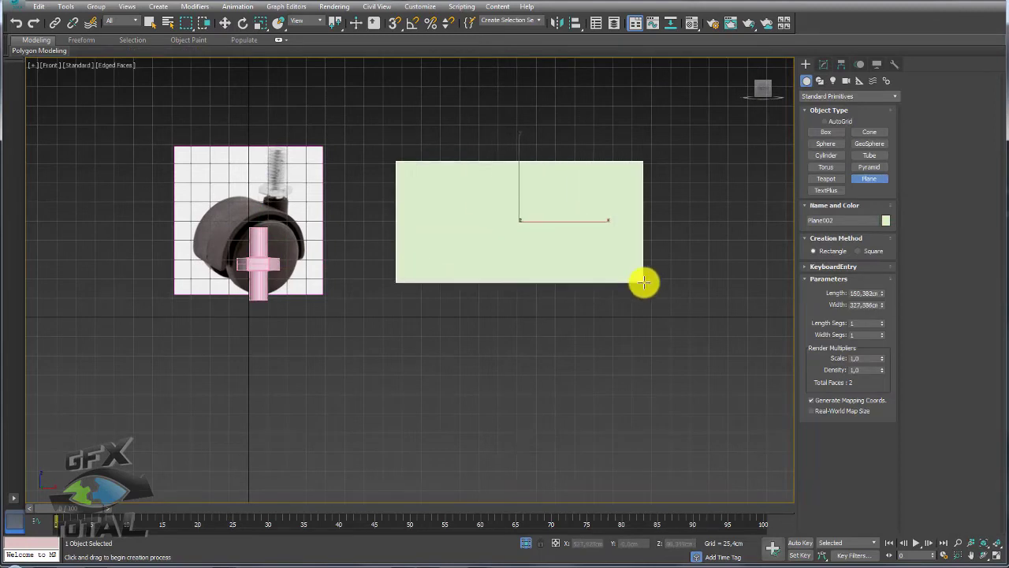
left_click_drag(396, 160, 654, 291)
left_click(888, 219)
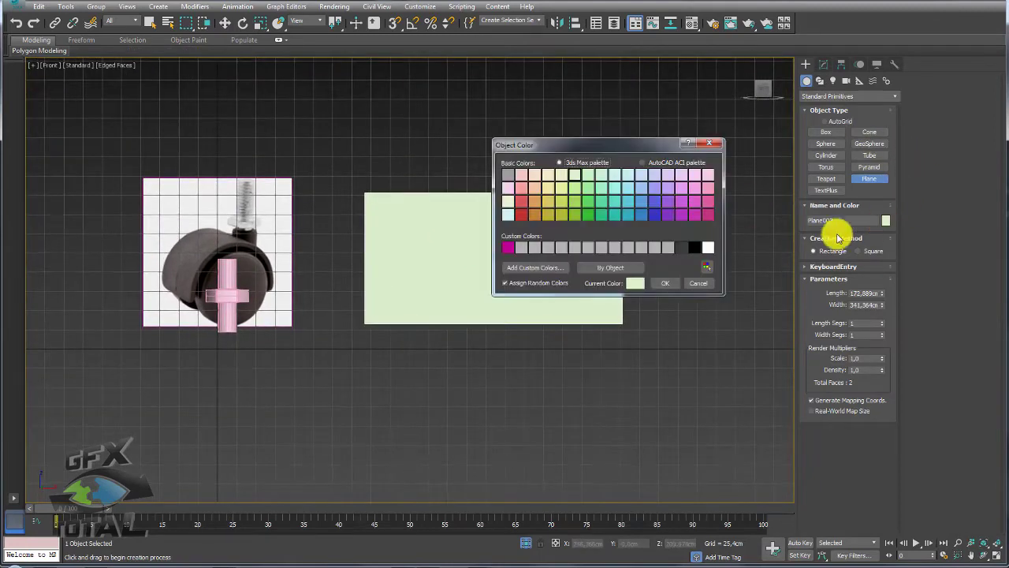
left_click(670, 282)
scroll(668, 297, "up", 2)
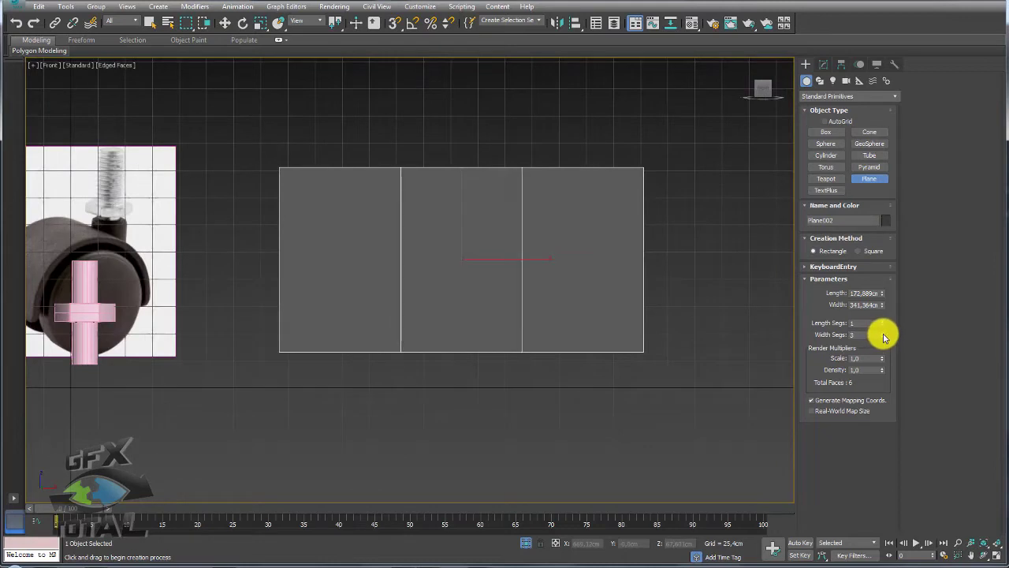
Set the plane's Width Segs to 18 and Length Segs to 10
left_click_drag(883, 336, 834, 339)
type("18")
key("Return")
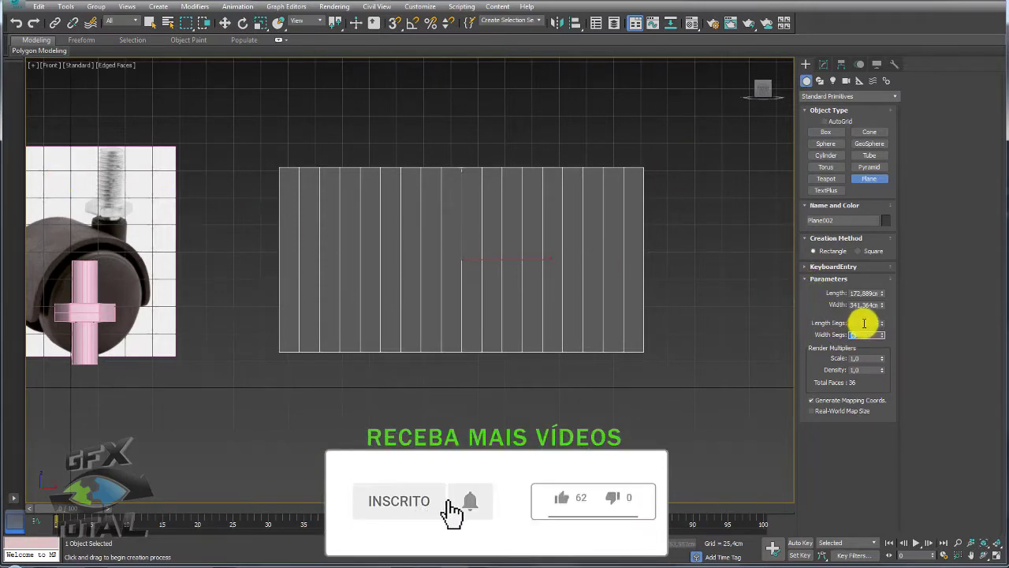
left_click_drag(865, 324, 839, 331)
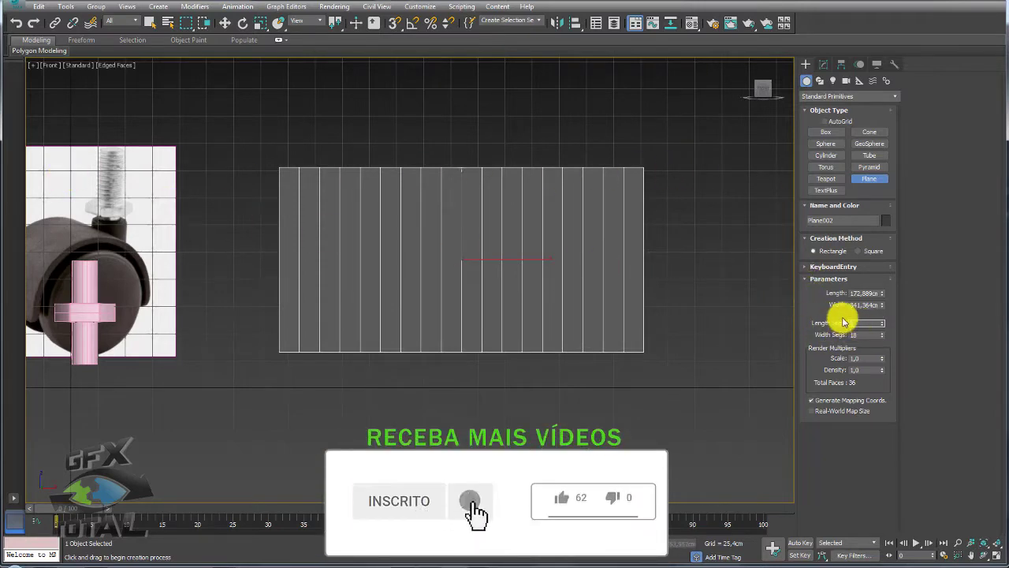
type("16")
key("Return")
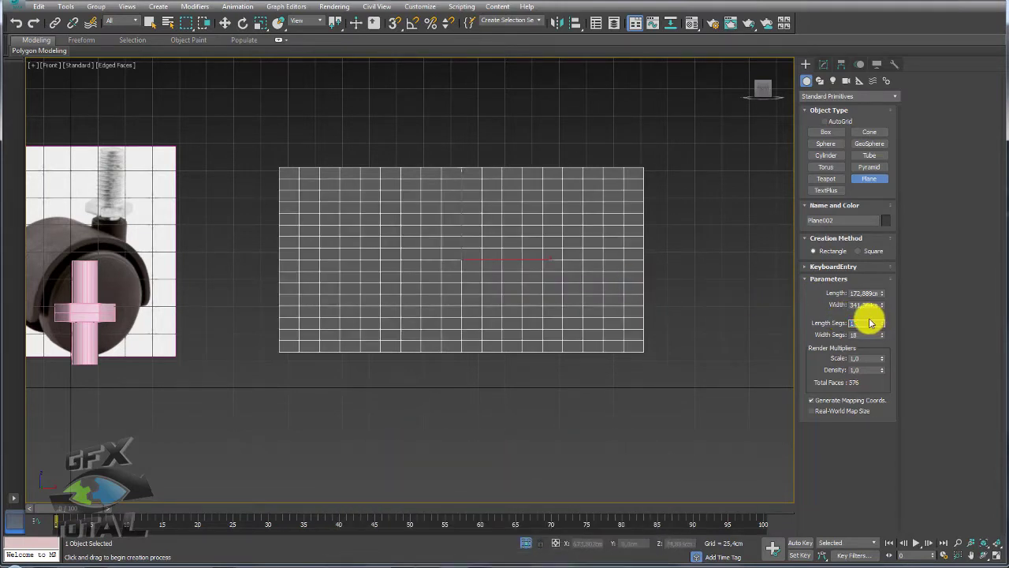
type("12")
key("Return")
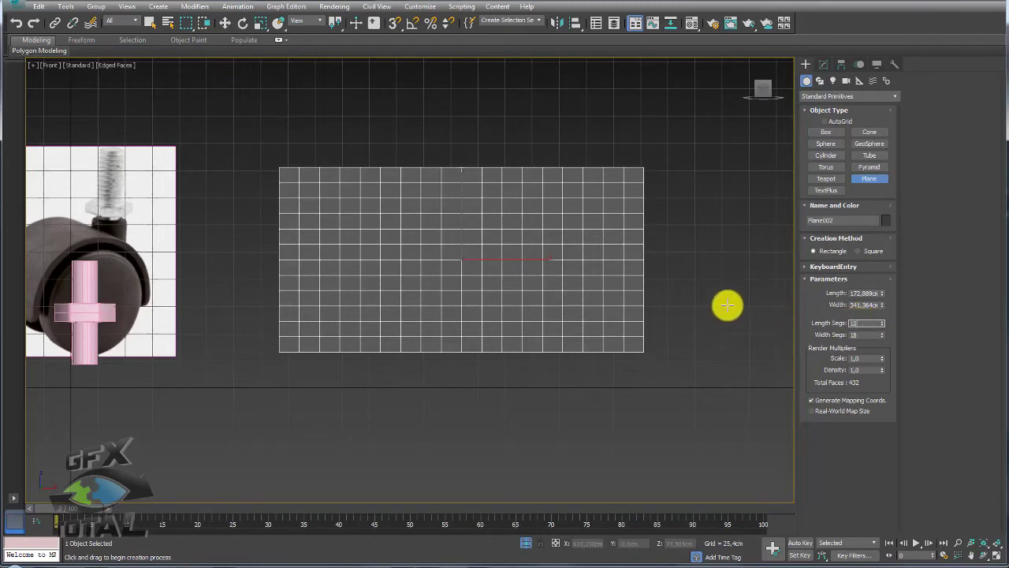
key("Return")
scroll(564, 186, "up", 4)
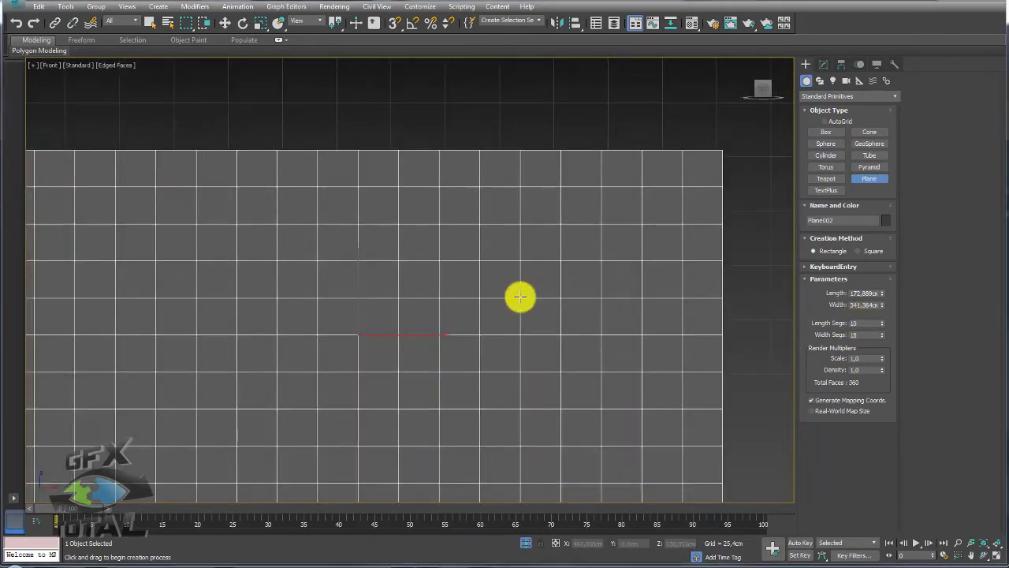
scroll(552, 252, "down", 6)
middle_click_drag(544, 244, 372, 270)
key("w")
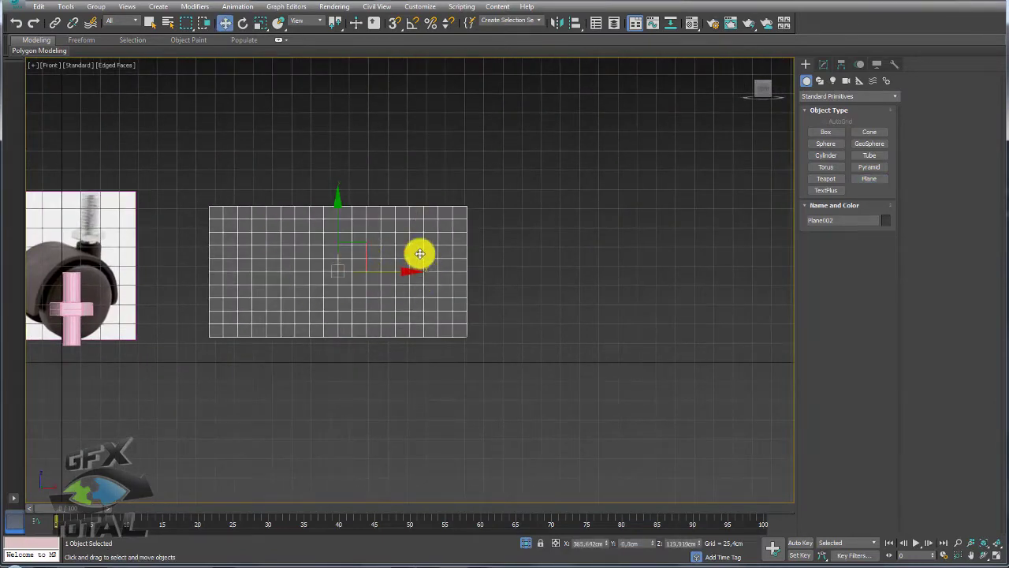
Enable vertex snapping and Shift-drag a copy, Plane003, flush against Plane002's right edge
left_click(394, 24)
right_click(396, 26)
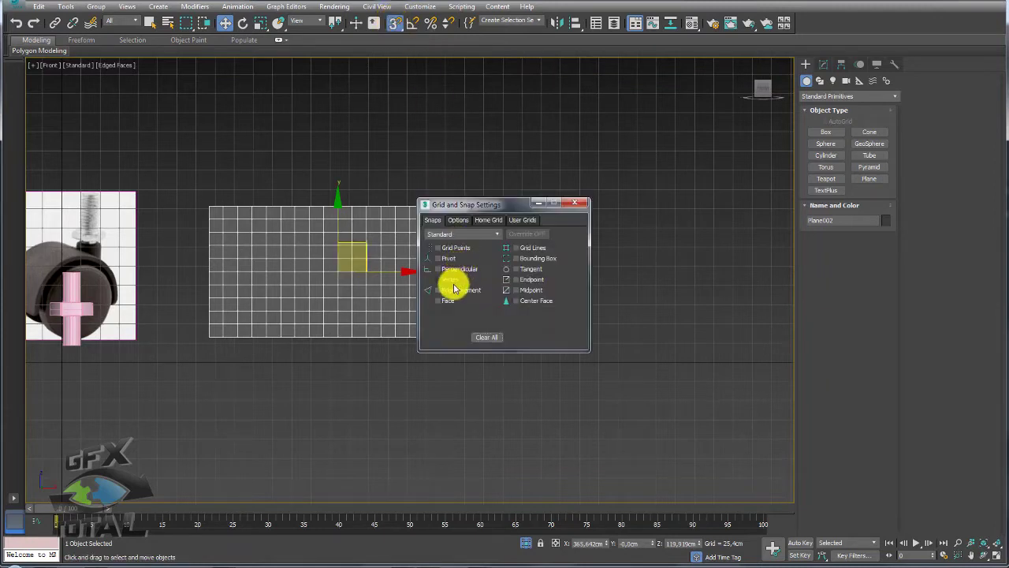
left_click(580, 203)
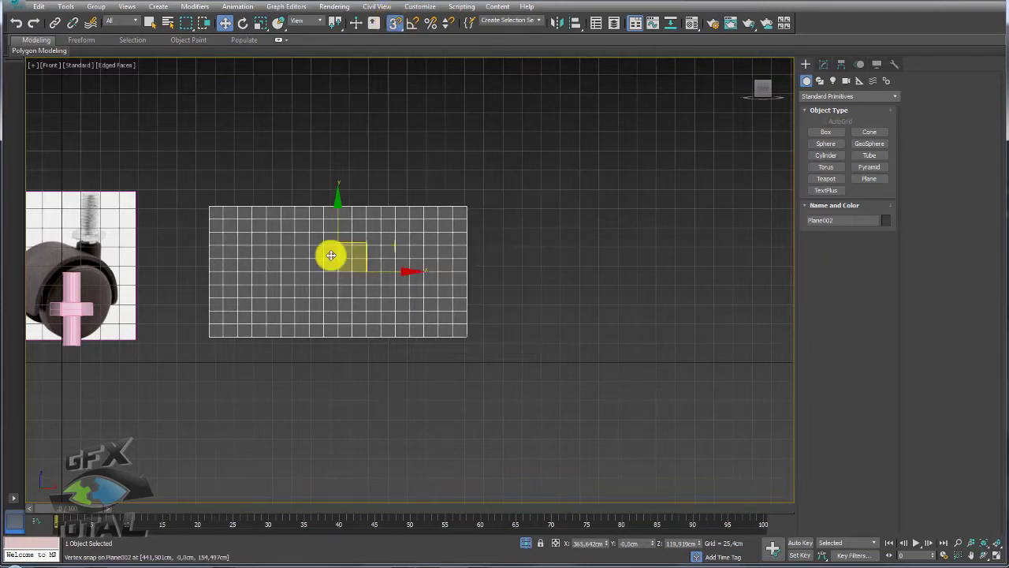
left_click_drag(216, 326, 470, 336, "shift")
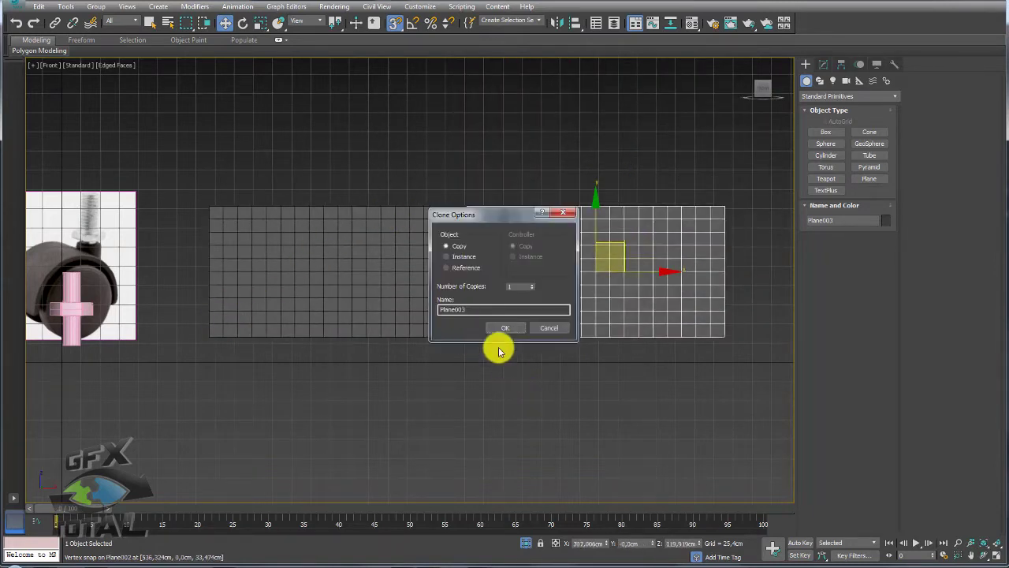
left_click(503, 331)
left_click(227, 253)
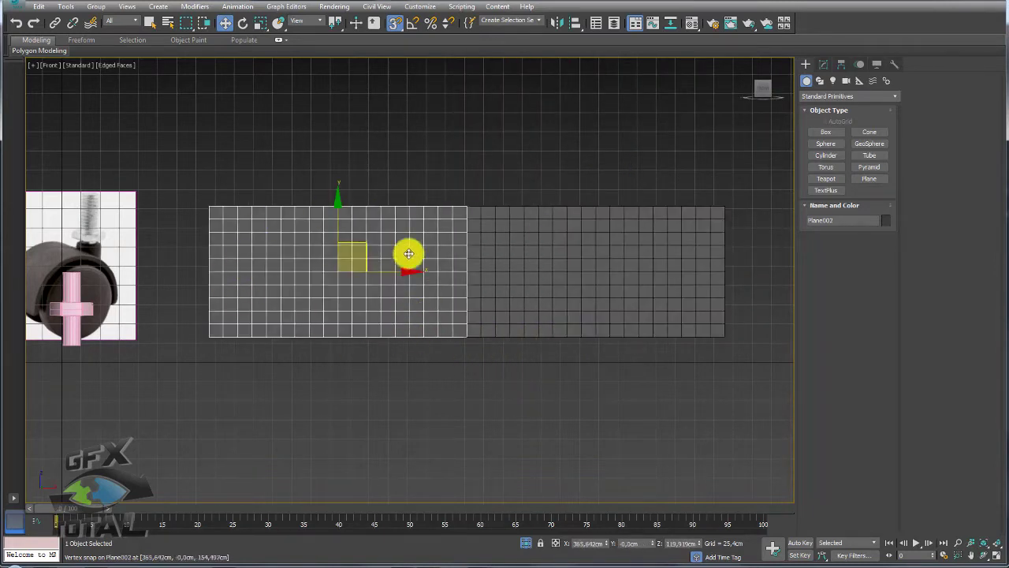
Add an FFD 2x2x2 to Plane002 and raise its right-edge control points into a slant
left_click(823, 65)
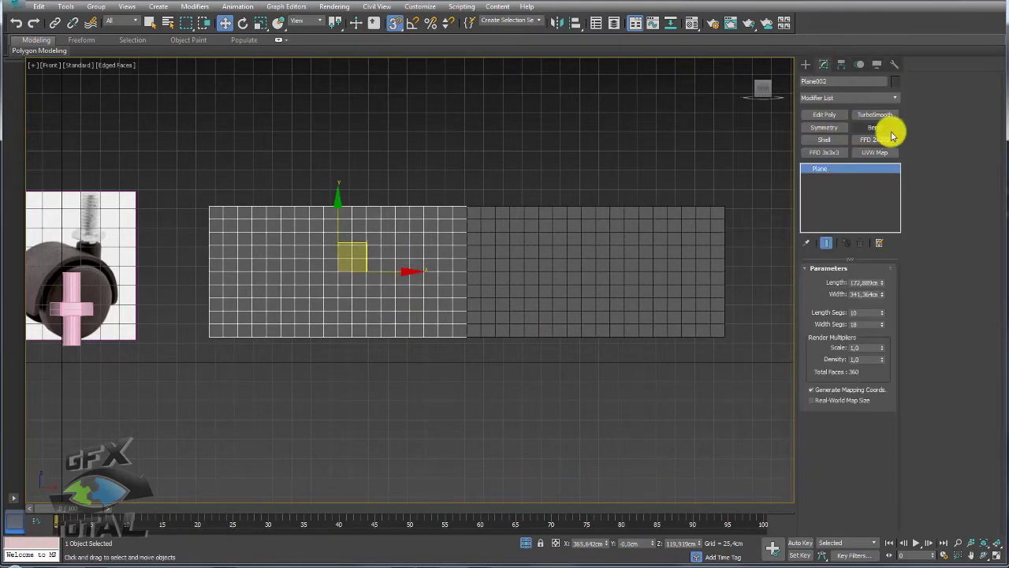
left_click(895, 97)
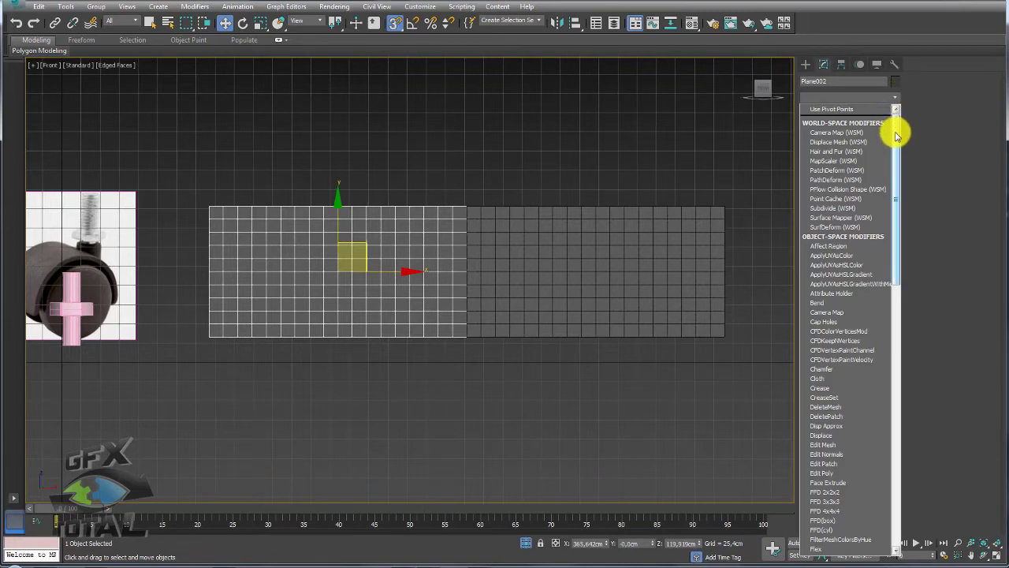
scroll(836, 316, "down", 5)
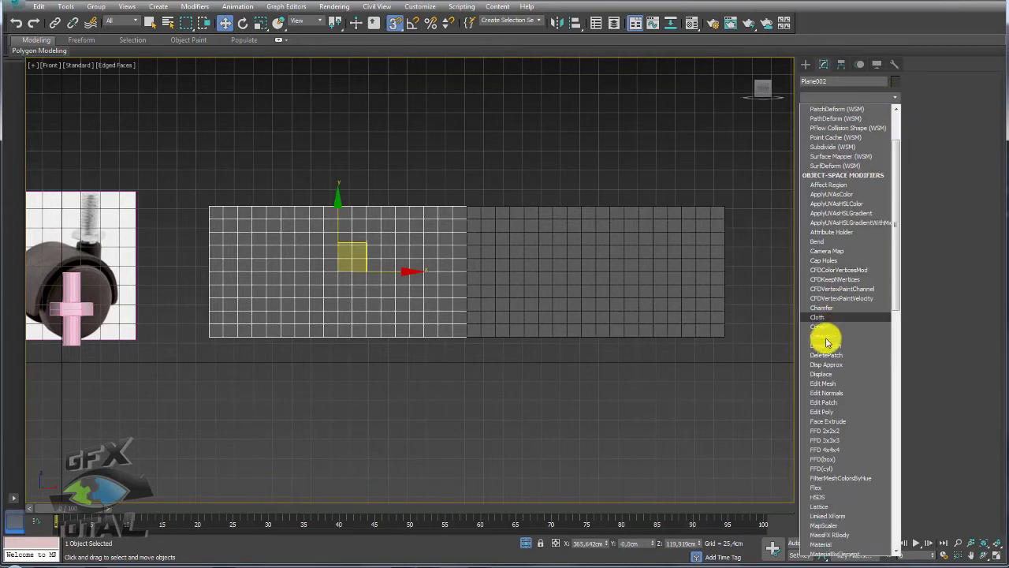
left_click(829, 430)
left_click(817, 168)
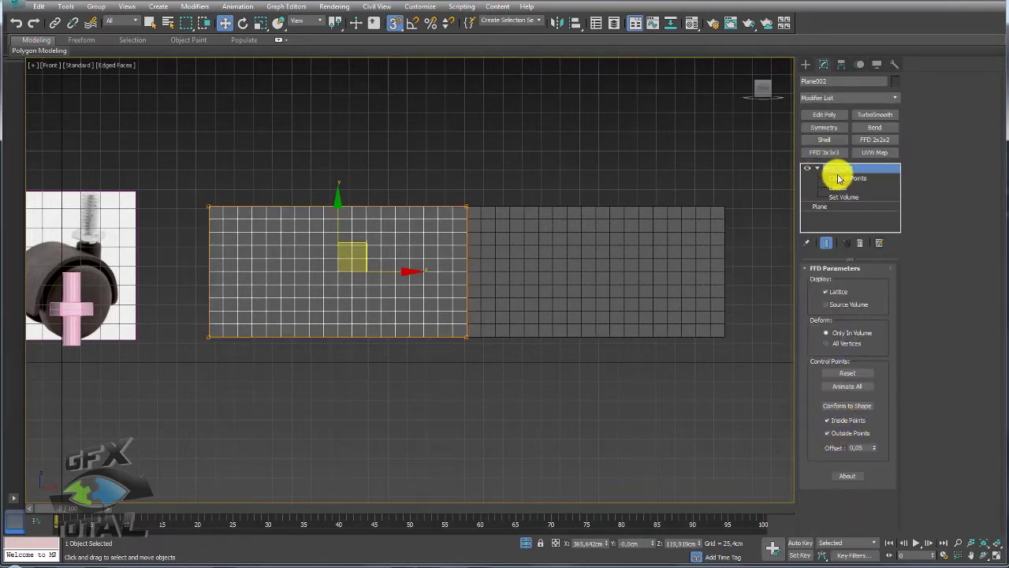
left_click(847, 179)
left_click_drag(526, 242, 450, 354)
middle_click_drag(473, 342, 498, 353)
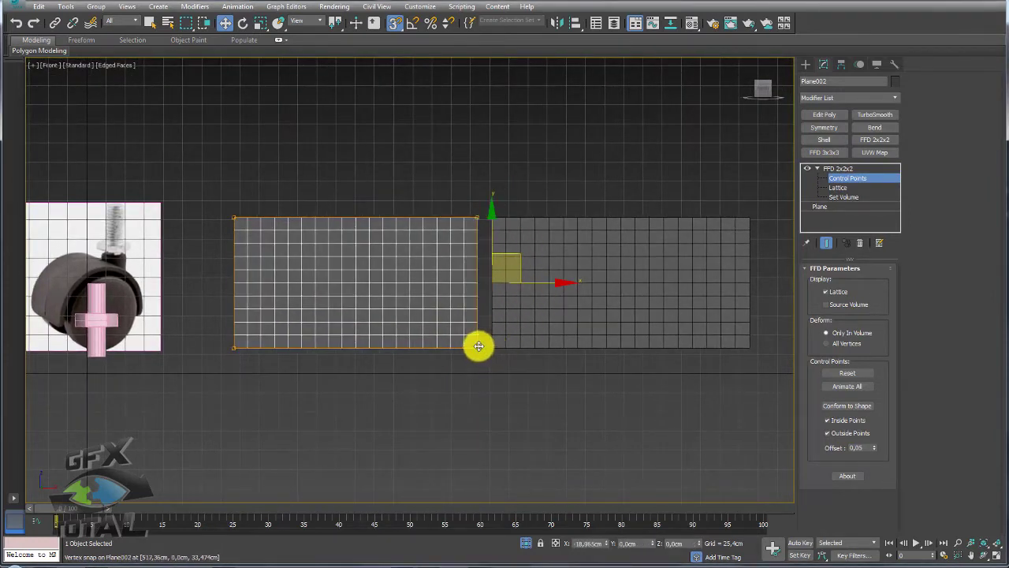
mouse_move(478, 342)
left_mouse_down()
mouse_move(488, 327)
mouse_move(491, 335)
left_mouse_up()
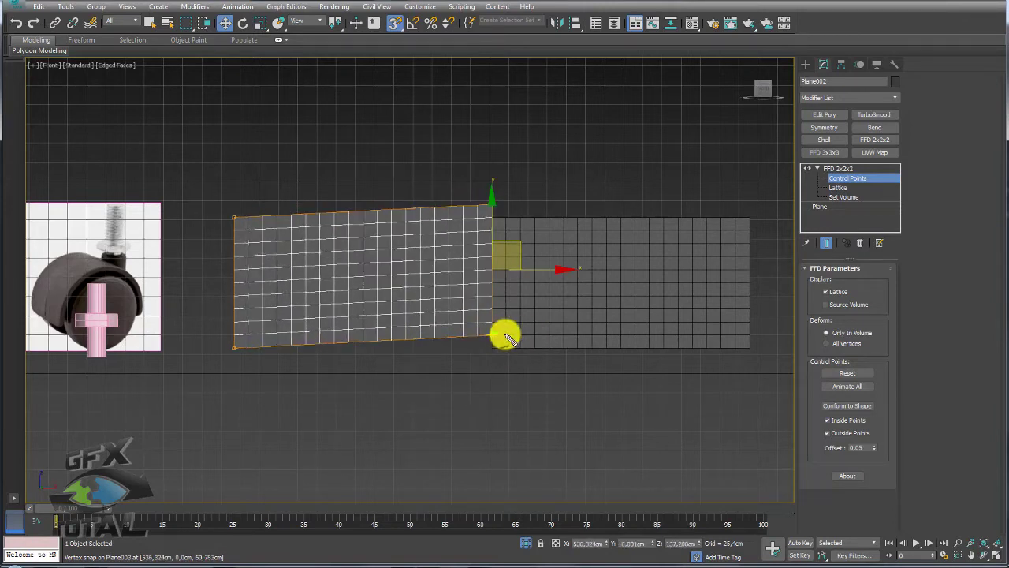
scroll(491, 339, "up", 2)
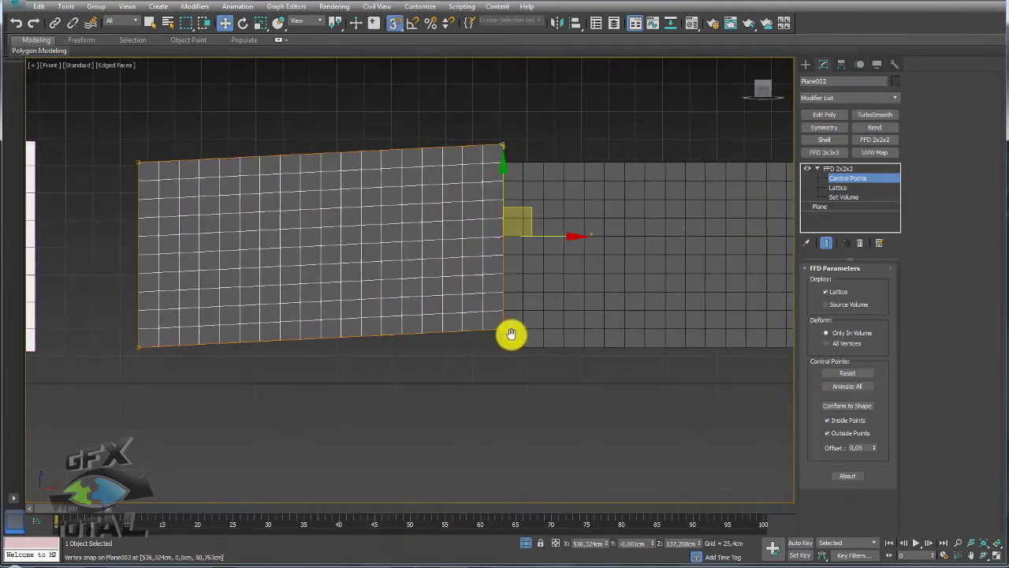
scroll(511, 334, "down", 2)
left_click(838, 168)
Delete the copied plane Plane003
left_click(587, 253)
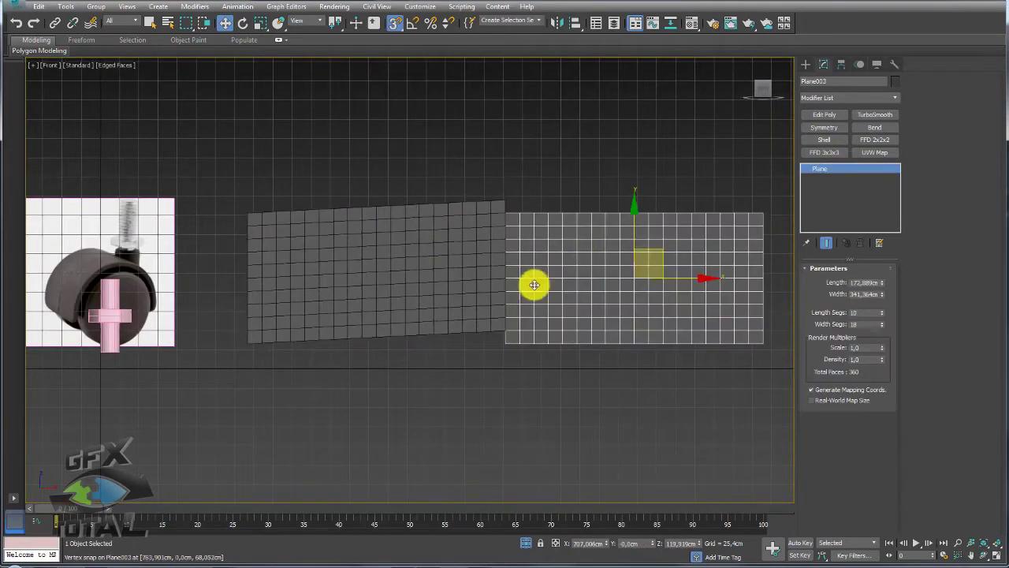
key("Delete")
middle_click_drag(496, 315, 676, 308)
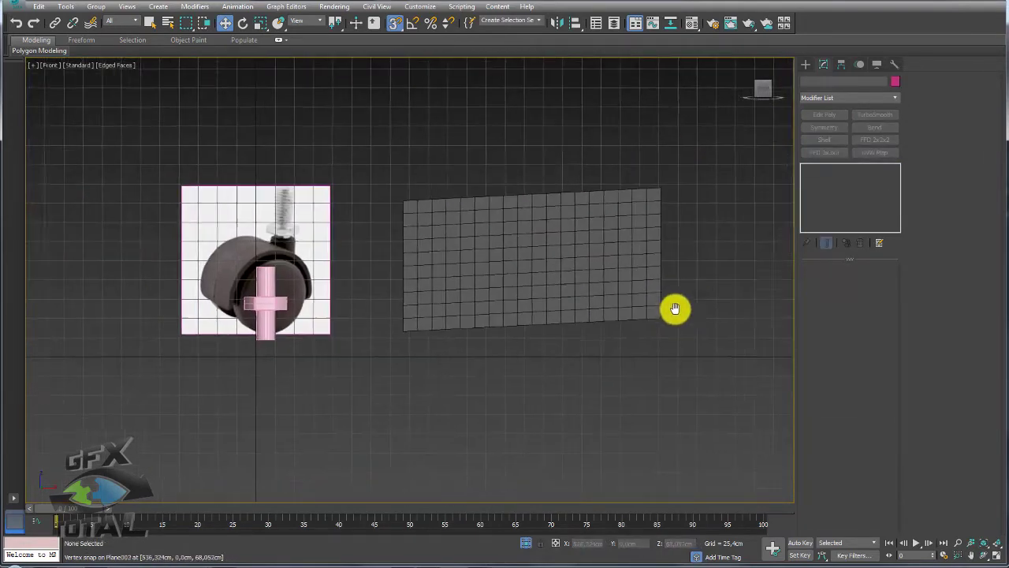
Bend the slanted plane 360° around the X axis into a cylinder
left_click(545, 273)
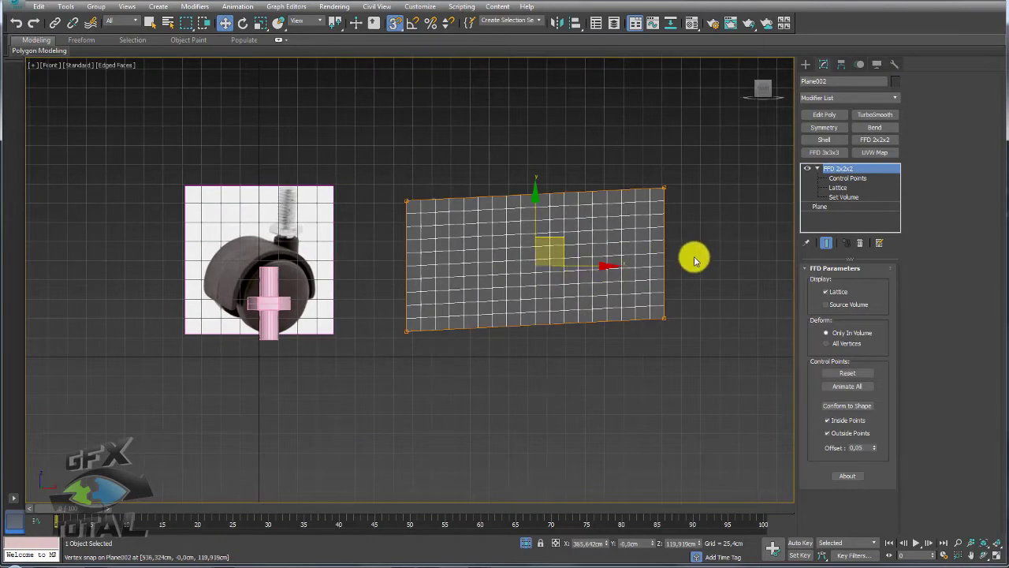
mouse_move(699, 254)
middle_mouse_down("alt")
mouse_move(651, 282)
mouse_move(732, 243)
middle_mouse_up("alt")
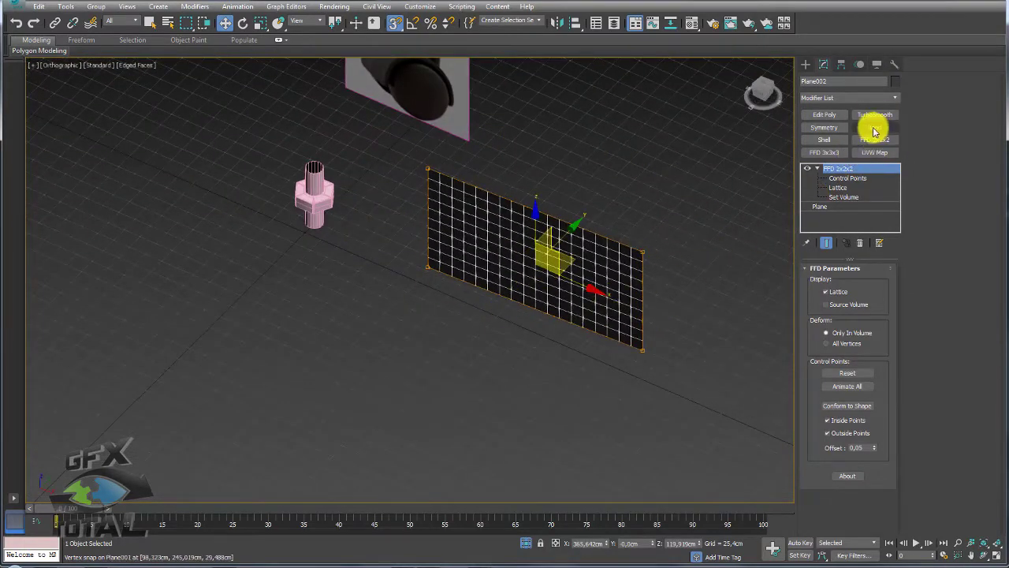
left_click(874, 129)
left_click(859, 289)
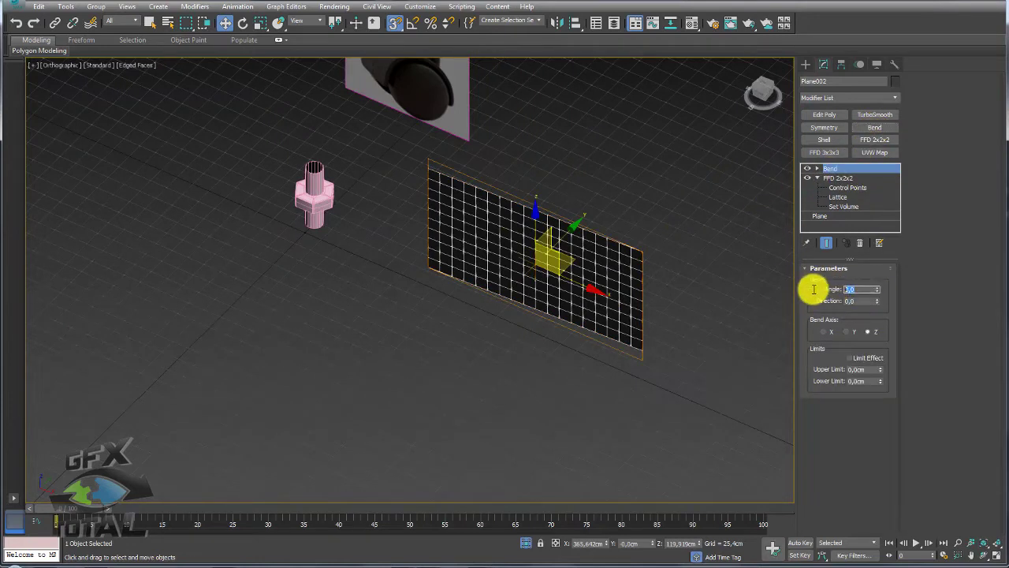
type("360")
key("Return")
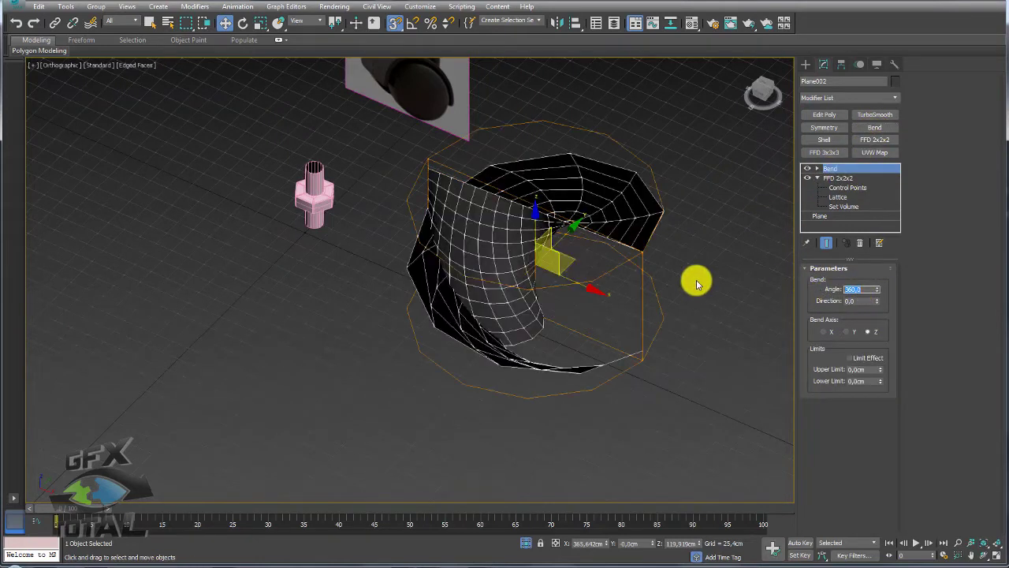
left_click(845, 332)
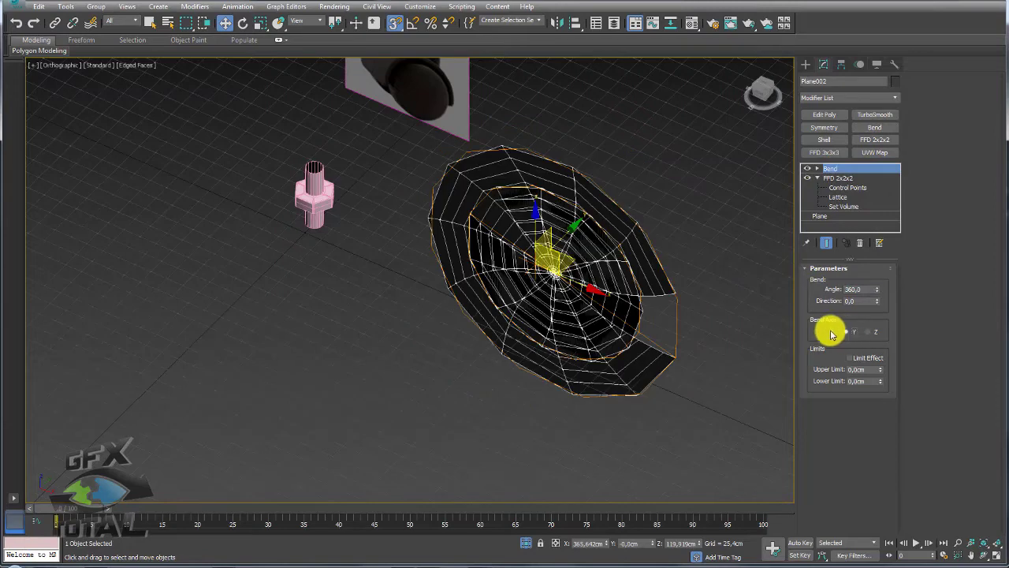
left_click(823, 332)
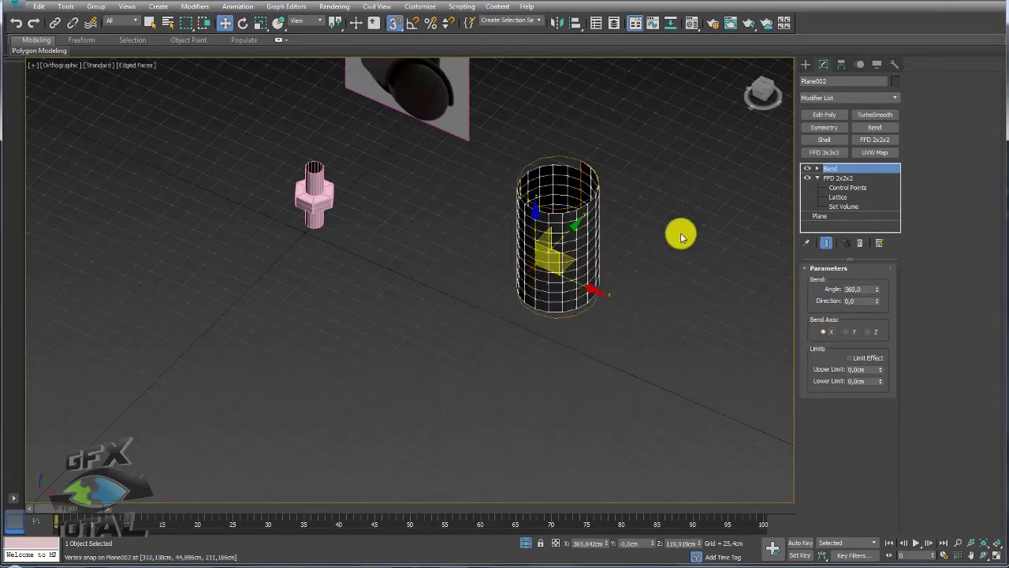
Test a bend angle just above 360, keep it at 360°, and view the tube in Perspective
scroll(560, 186, "up", 3)
scroll(560, 266, "up", 3)
scroll(624, 248, "up", 2)
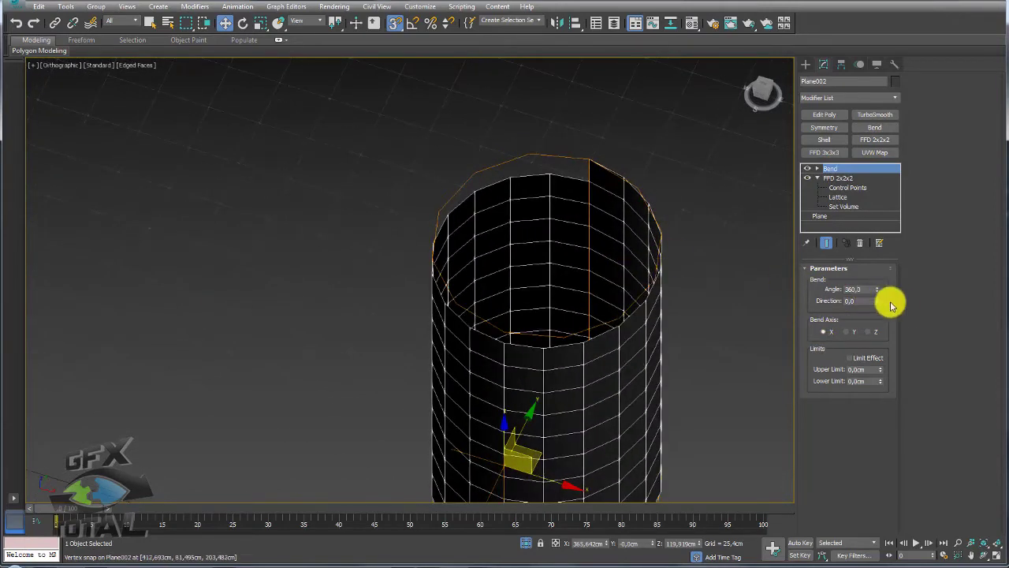
mouse_move(881, 292)
left_mouse_down()
mouse_move(879, 277)
mouse_move(892, 320)
left_mouse_up()
scroll(701, 307, "down", 1)
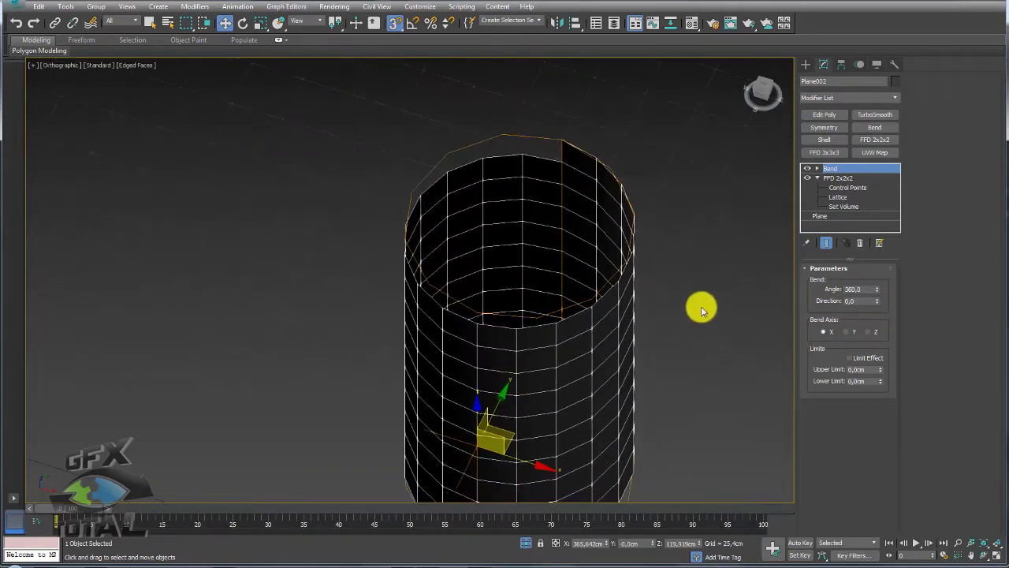
scroll(696, 302, "down", 2)
key("p")
mouse_move(691, 286)
middle_mouse_down("alt")
mouse_move(707, 300)
mouse_move(642, 322)
mouse_move(510, 304)
mouse_move(626, 298)
middle_mouse_up("alt")
Convert the bent tube to Editable Poly and weld its seam vertices together
right_click(621, 294)
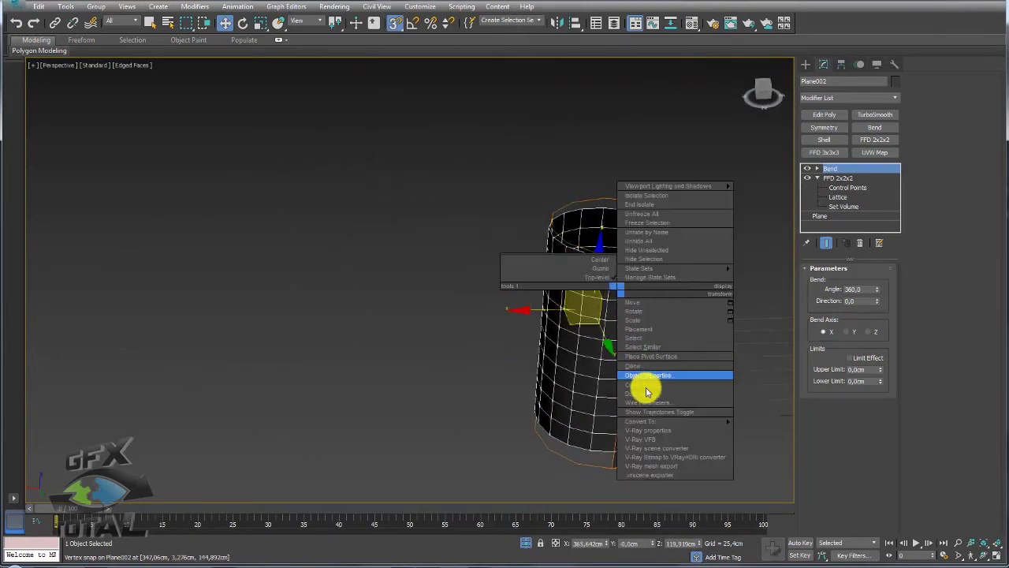
left_click(762, 430)
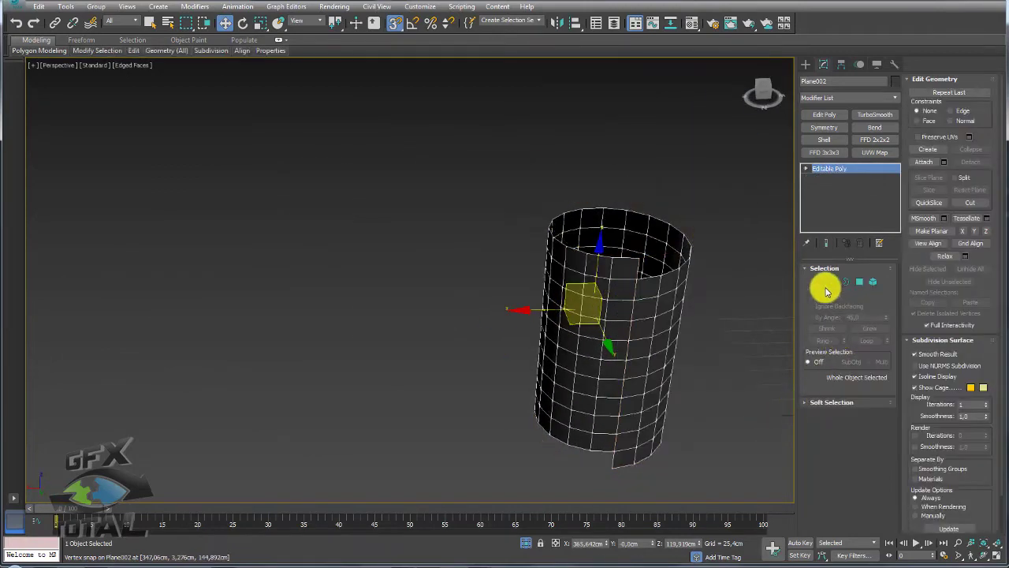
key("1")
scroll(608, 293, "up", 2)
scroll(614, 302, "up", 3)
left_click(612, 302)
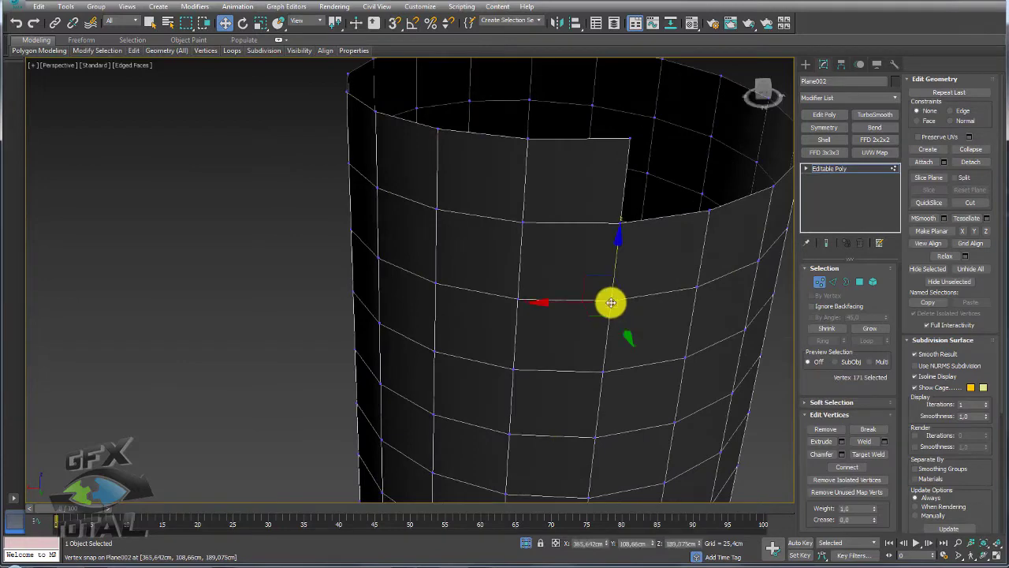
mouse_move(581, 304)
left_mouse_down()
mouse_move(539, 306)
mouse_move(635, 322)
left_mouse_up()
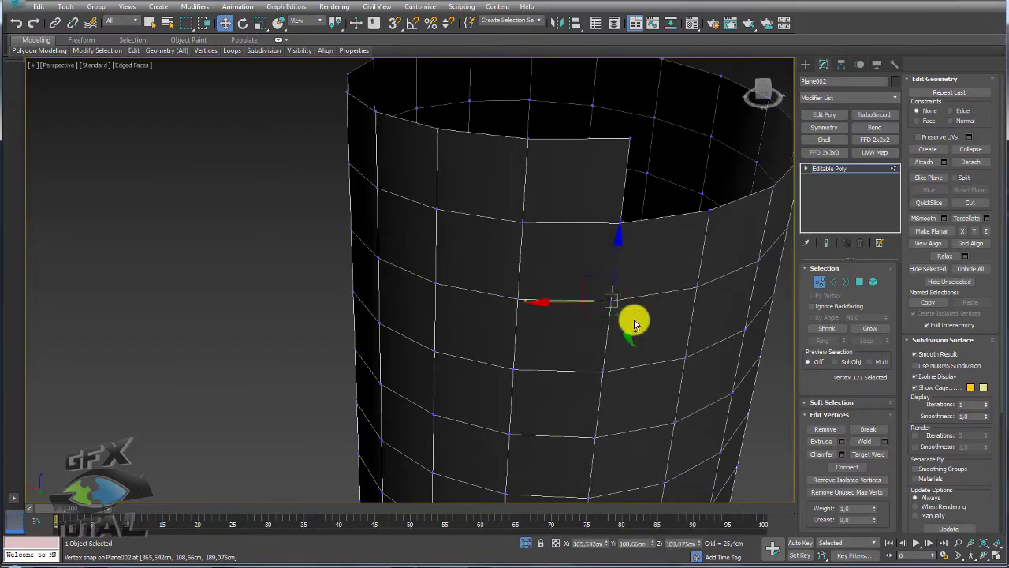
scroll(576, 237, "down", 5)
middle_click_drag(577, 237, 571, 298, "alt")
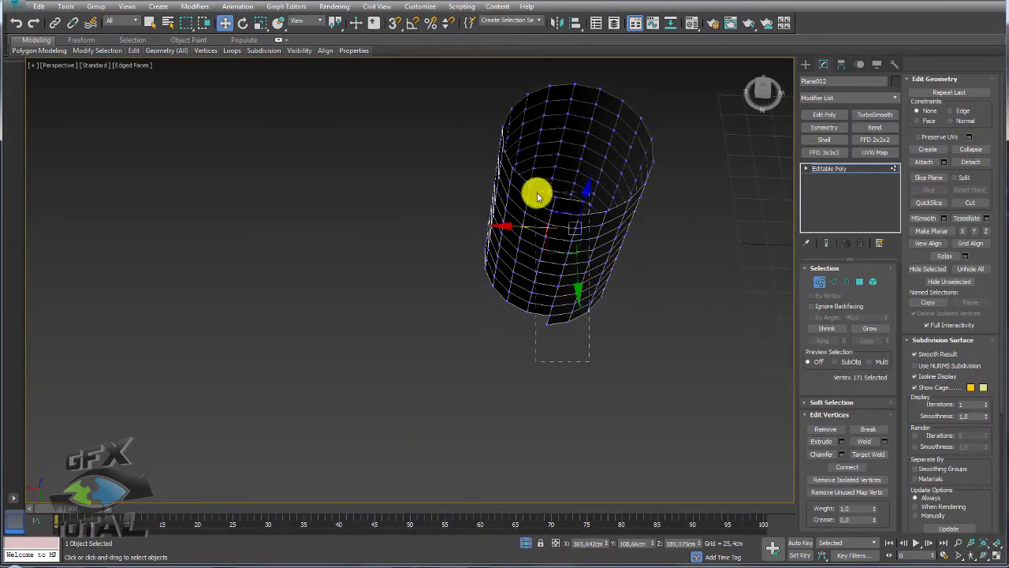
left_click_drag(536, 191, 585, 233)
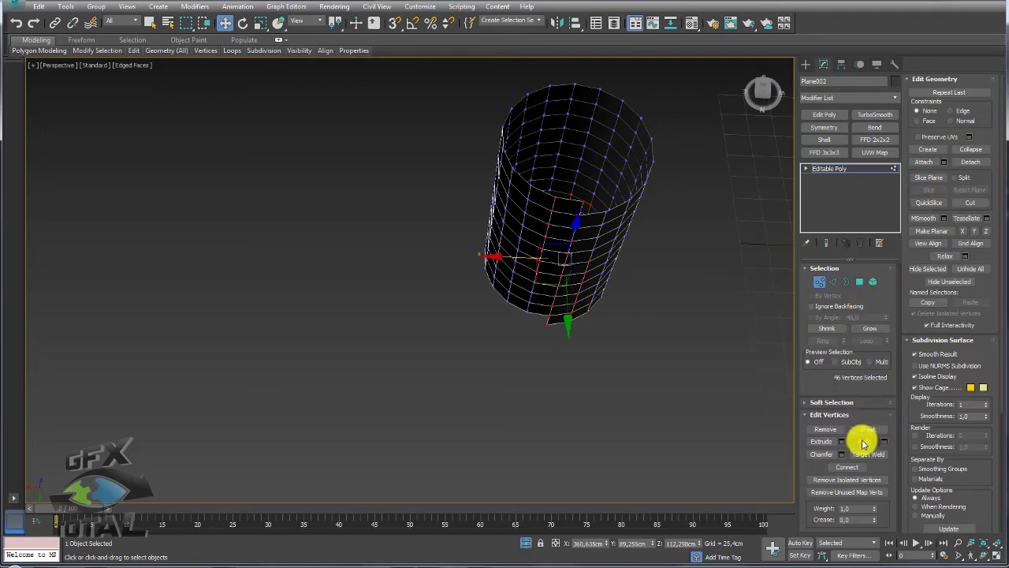
left_click(865, 444)
Orbit around the tube to check that the welded seam is closed
middle_click_drag(624, 308, 604, 226, "alt")
scroll(604, 225, "up", 5)
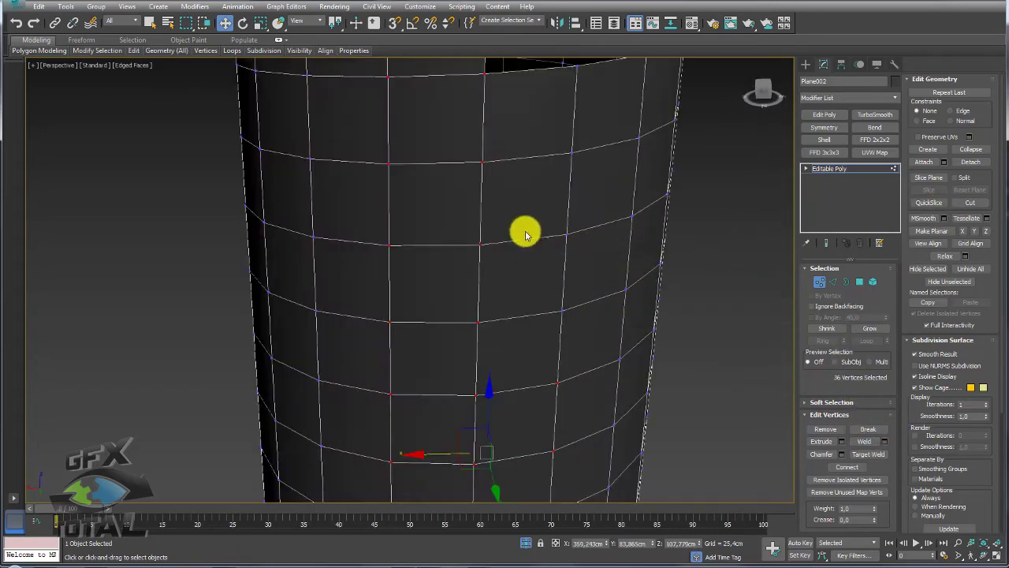
left_click(479, 244)
scroll(434, 248, "down", 3)
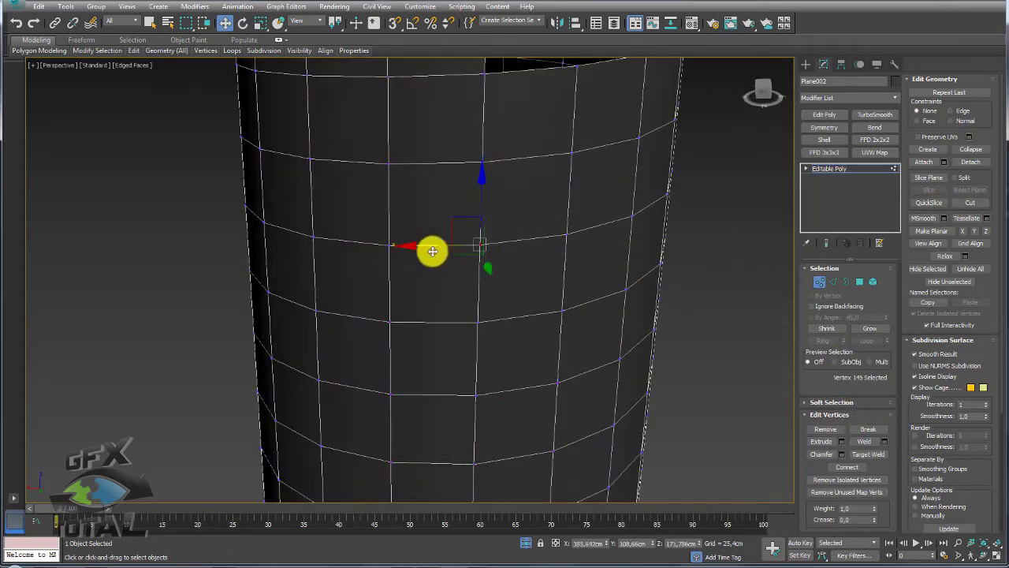
scroll(576, 261, "down", 5)
mouse_move(576, 261)
middle_mouse_down("alt")
mouse_move(660, 255)
mouse_move(628, 237)
mouse_move(473, 319)
middle_mouse_up("alt")
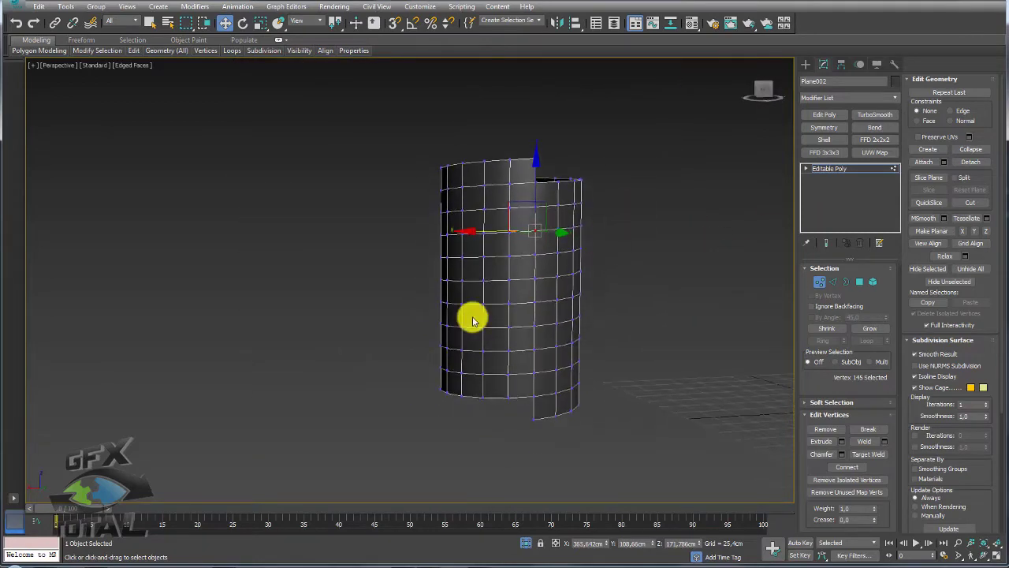
middle_click_drag(644, 197, 623, 223)
With vertex snapping on, Shift-drag a copy of the tube onto its top
left_click(827, 169)
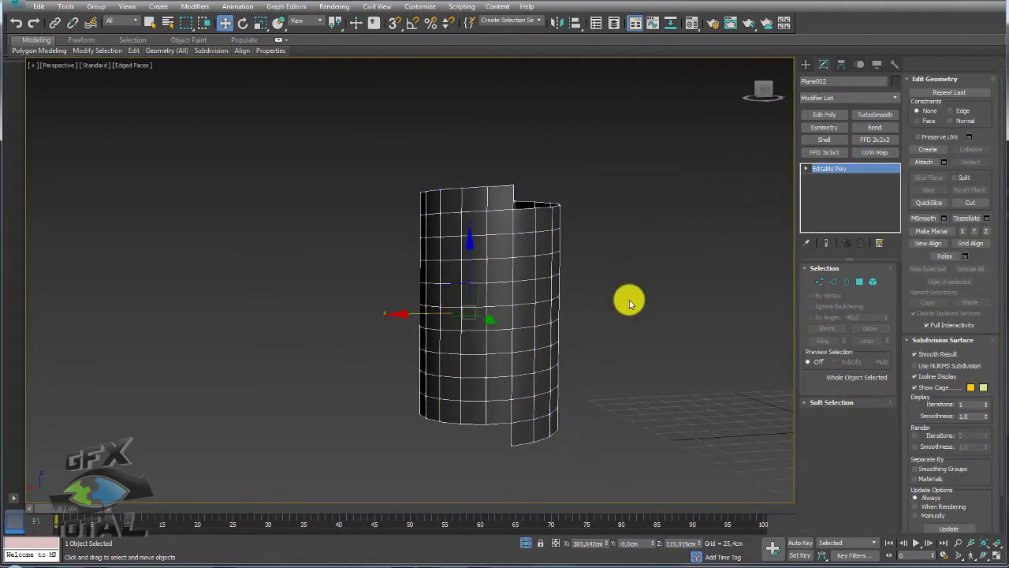
key("s")
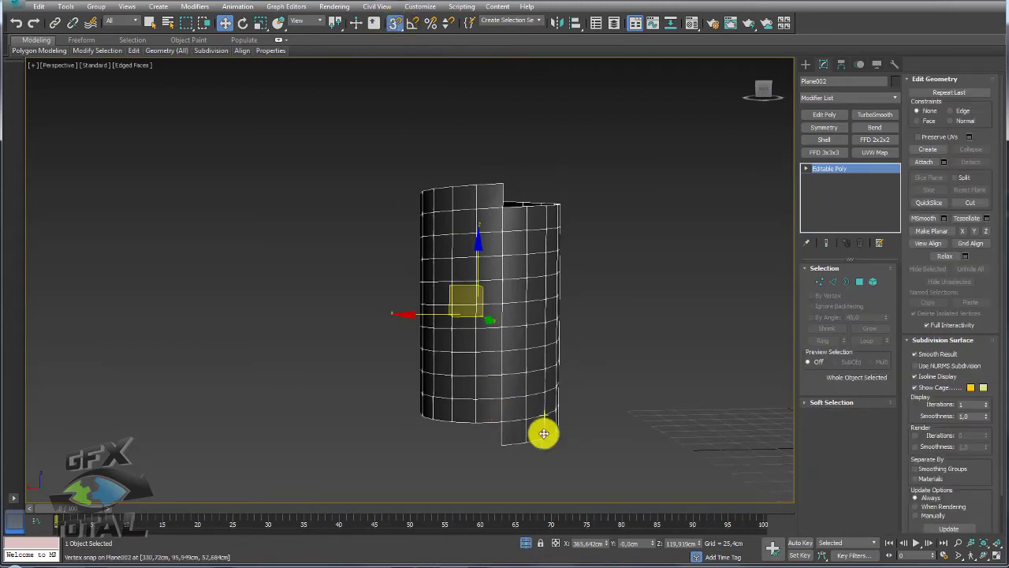
left_click_drag(501, 419, 501, 185, "shift")
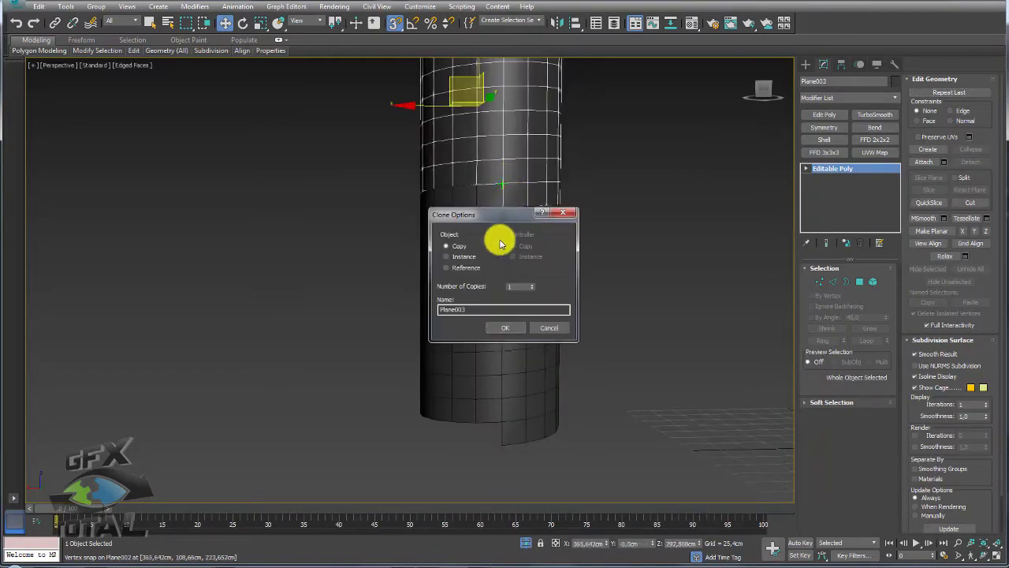
Attach the upper copy to the lower tube and weld the vertices where they meet
left_click(509, 330)
left_click_drag(523, 232, 533, 401)
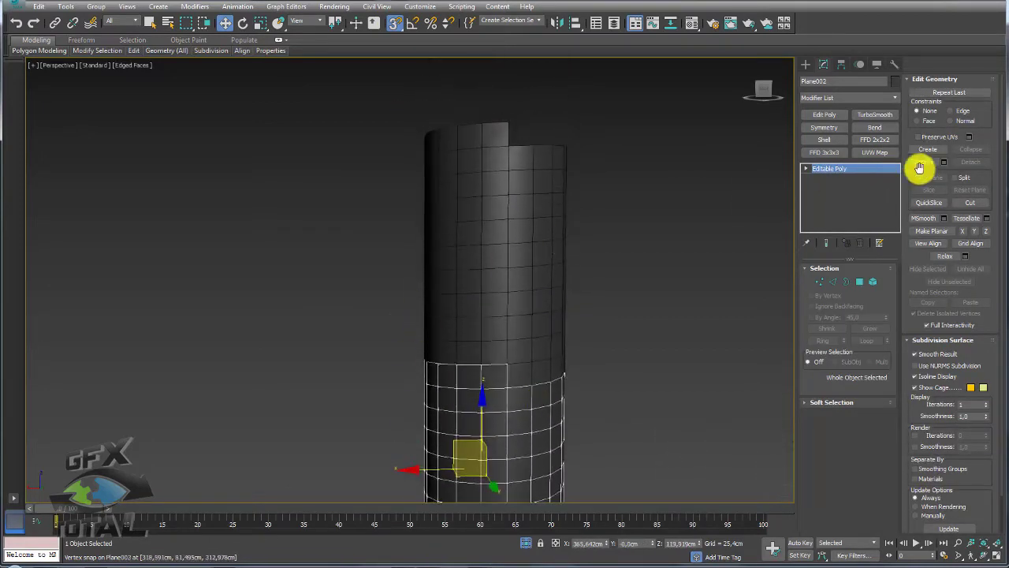
left_click(927, 161)
left_click(541, 316)
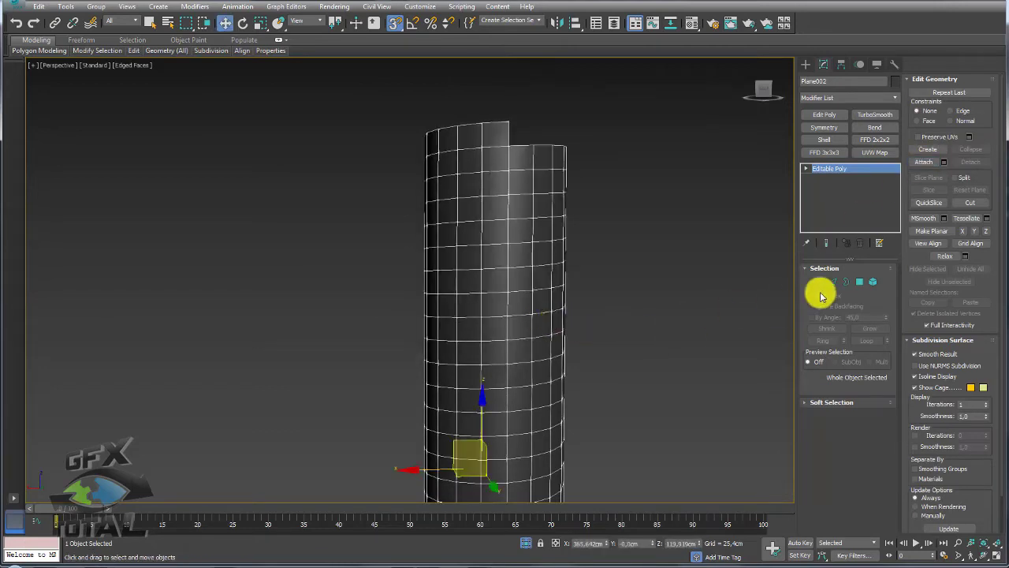
left_click(822, 284)
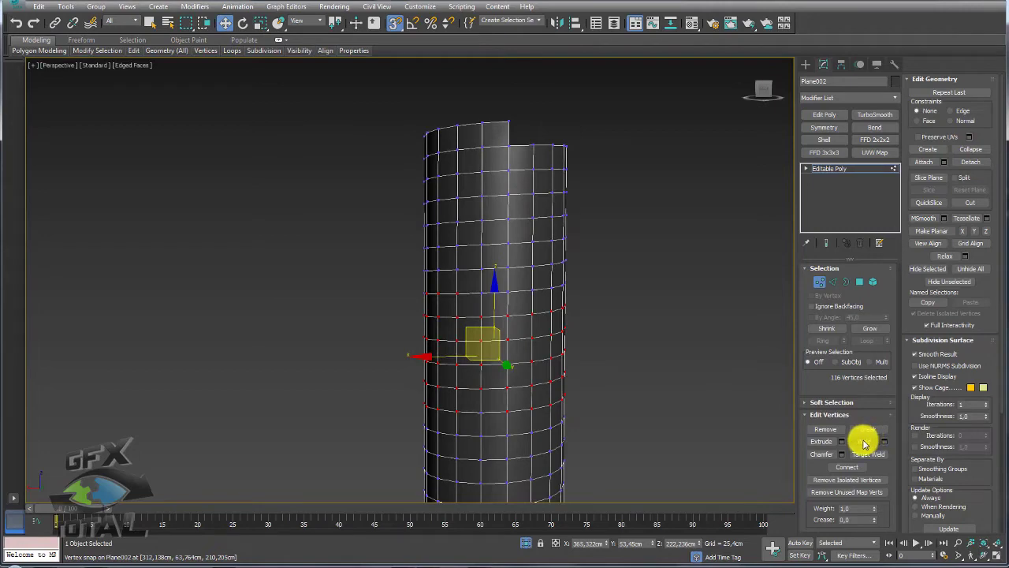
left_click(865, 444)
Check the merged tube's open borders, then begin Edge sub-object editing
left_click(847, 281)
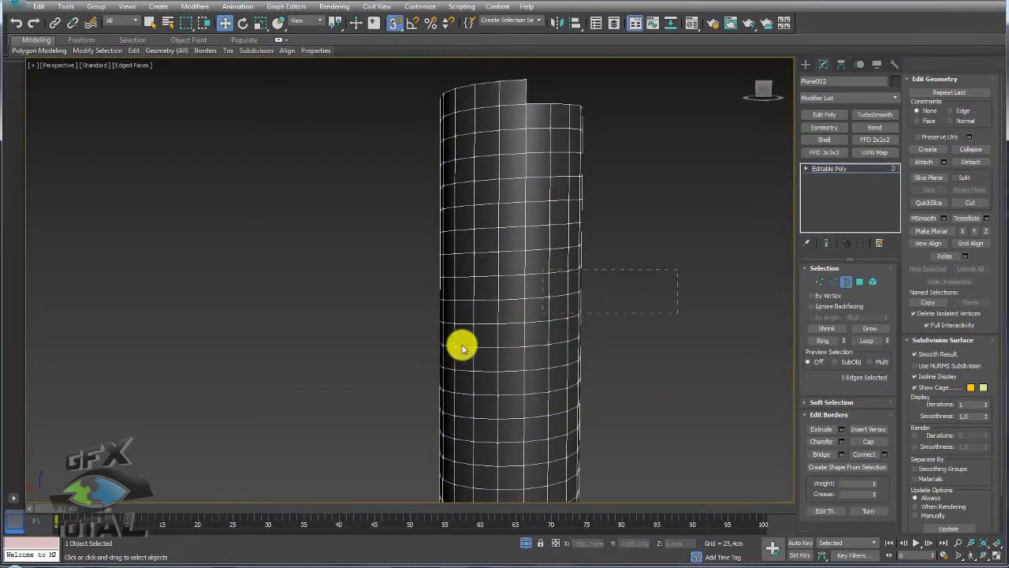
left_click(832, 169)
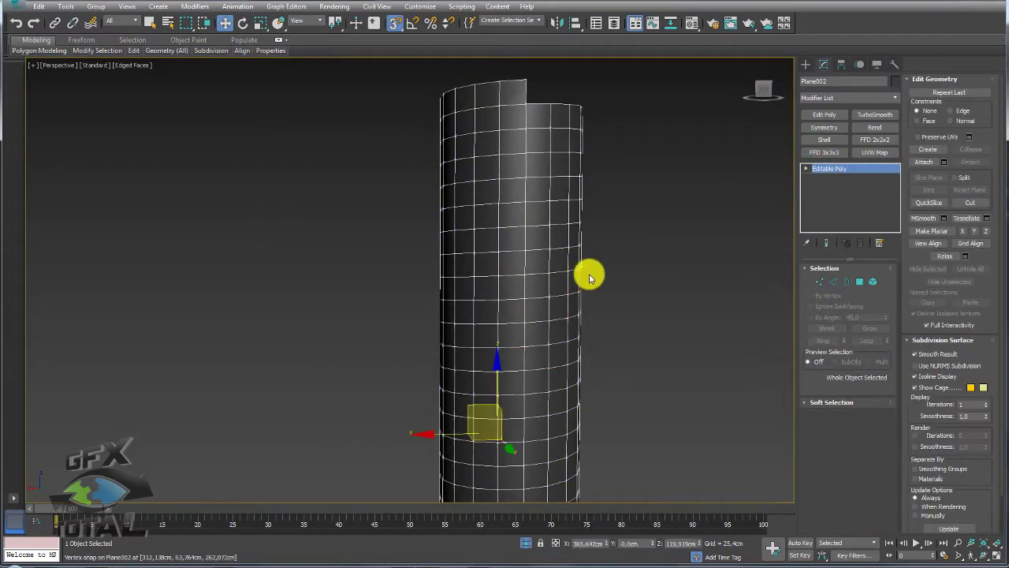
mouse_move(588, 275)
middle_mouse_down("alt")
mouse_move(584, 191)
mouse_move(611, 239)
middle_mouse_up("alt")
scroll(560, 282, "down", 3)
middle_click_drag(560, 283, 615, 270, "alt")
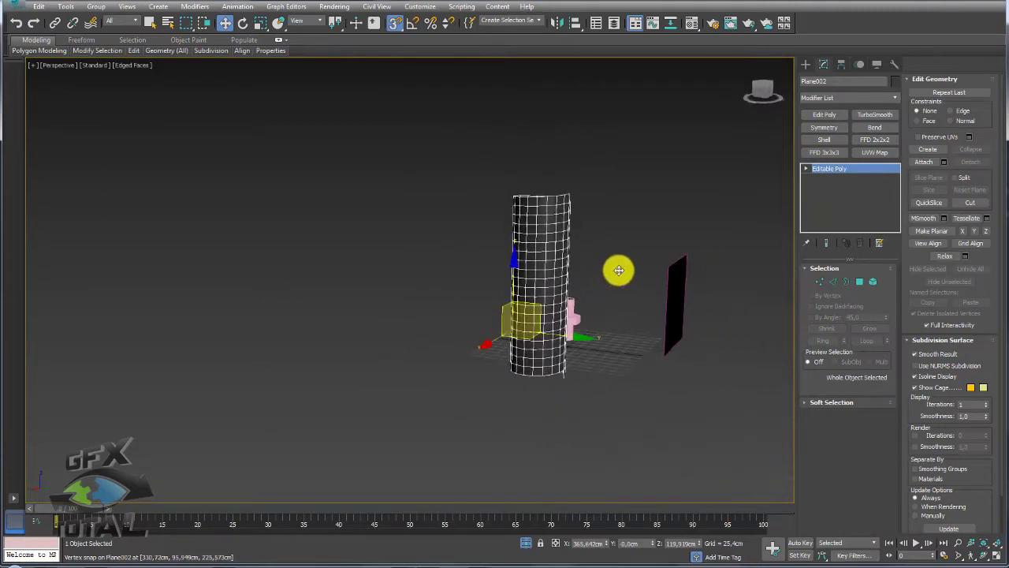
scroll(549, 301, "up", 4)
left_click(832, 281)
middle_click_drag(697, 396, 620, 383, "alt")
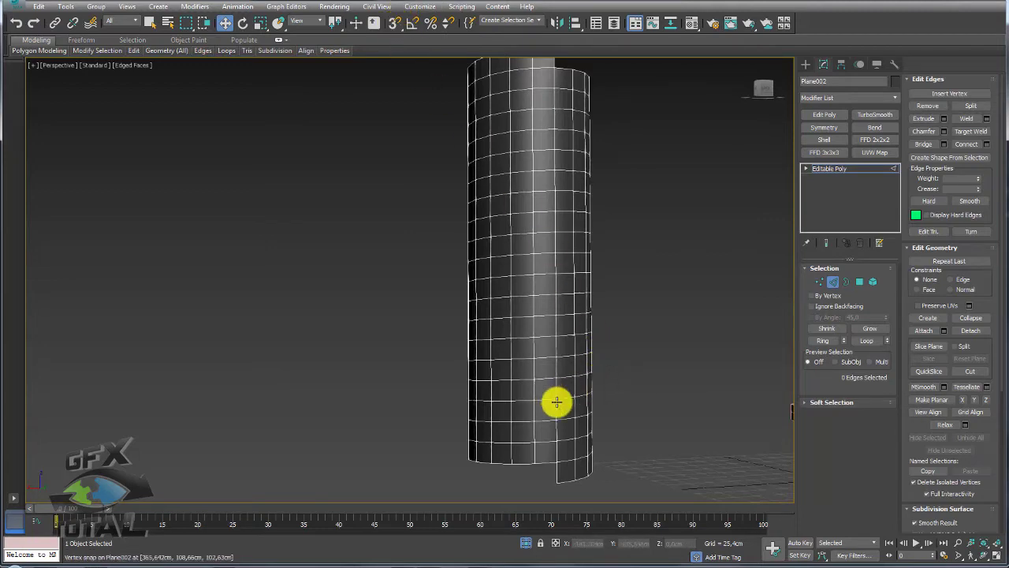
Select all edges of the tube and bring up the Front view
key("ctrl+a")
scroll(554, 421, "up", 2)
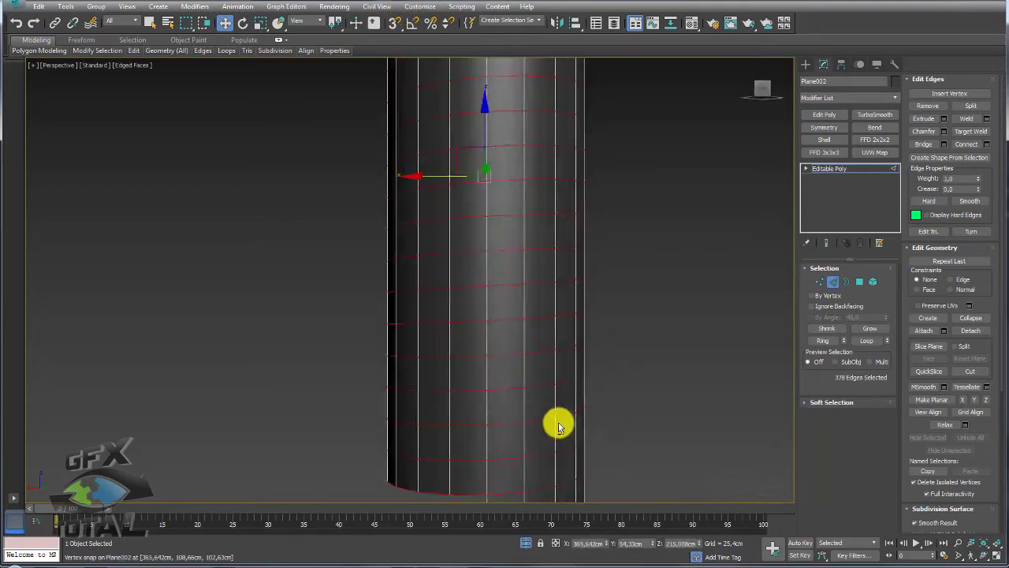
scroll(446, 419, "down", 3)
scroll(482, 406, "down", 3)
middle_click_drag(482, 406, 567, 278, "alt")
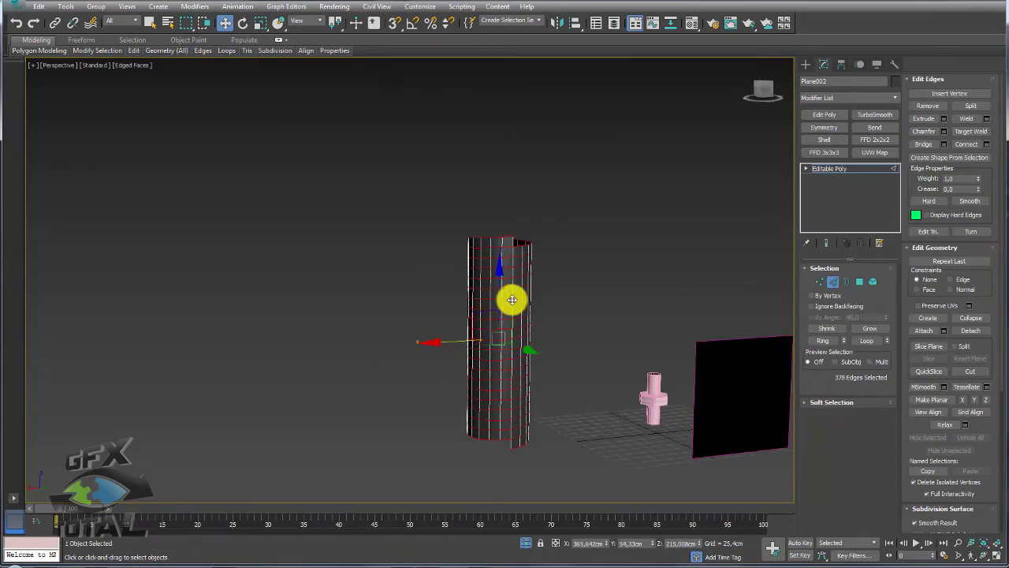
scroll(513, 300, "up", 3)
mouse_move(655, 259)
middle_mouse_down()
mouse_move(553, 290)
mouse_move(441, 386)
middle_mouse_up()
key("f")
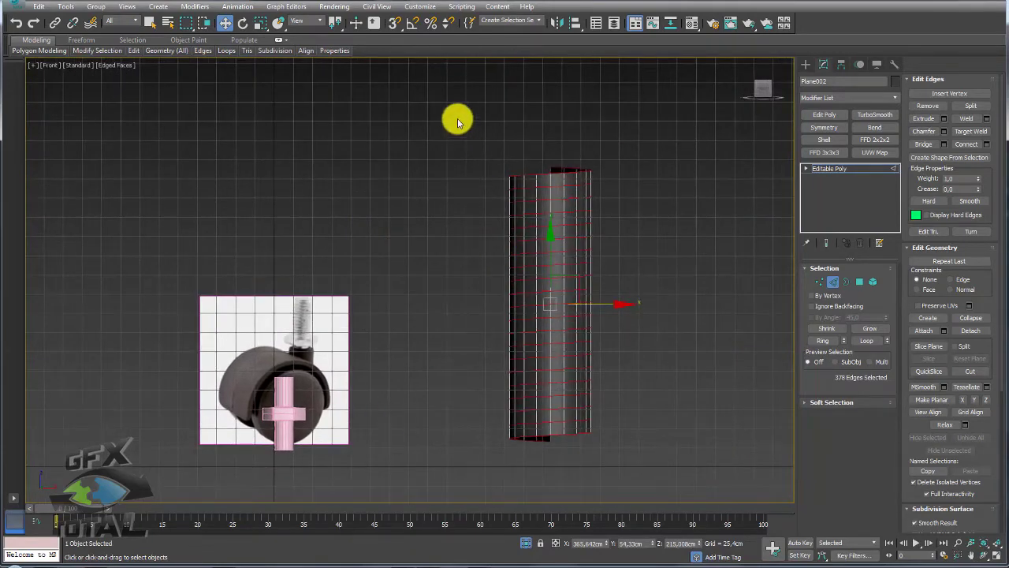
Deselect the top and bottom end edges, leaving only the horizontal rings, and check in Perspective
left_click_drag(455, 117, 671, 193)
left_click_drag(672, 472, 428, 418)
middle_click_drag(574, 419, 572, 382)
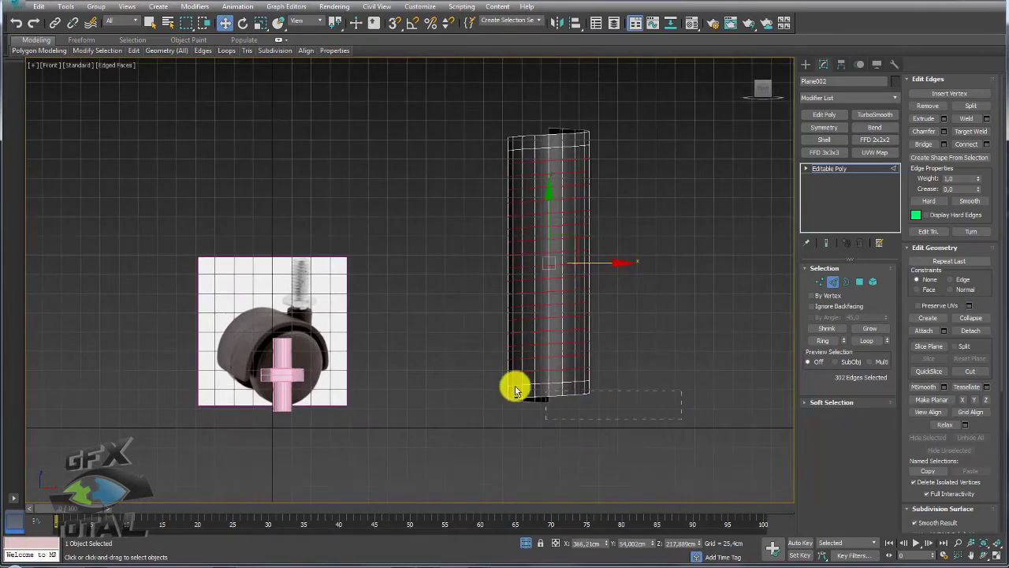
left_click_drag(517, 390, 437, 368, "alt")
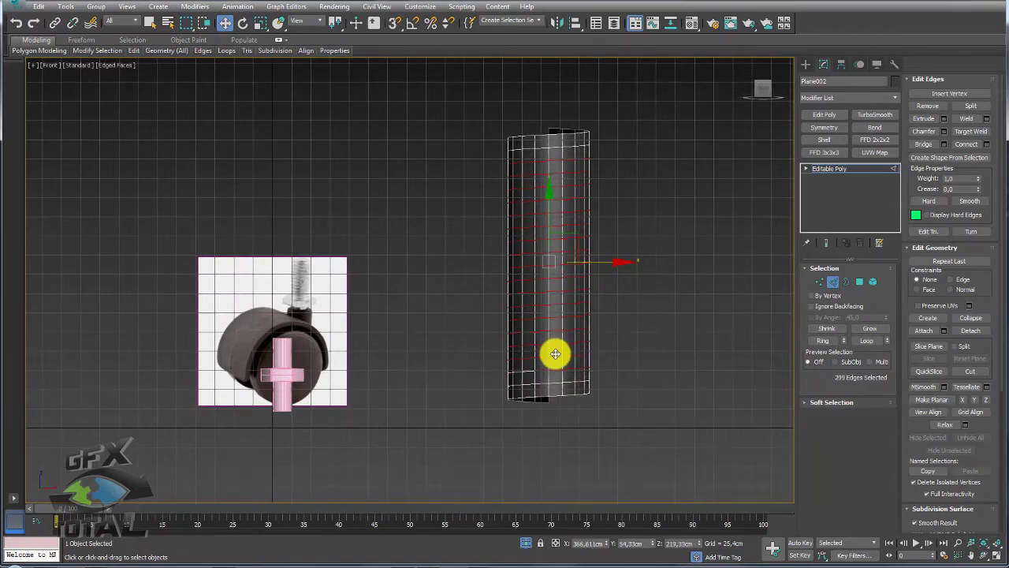
key("p")
mouse_move(579, 356)
middle_mouse_down("alt")
mouse_move(588, 383)
mouse_move(604, 385)
middle_mouse_up("alt")
scroll(558, 417, "up", 4)
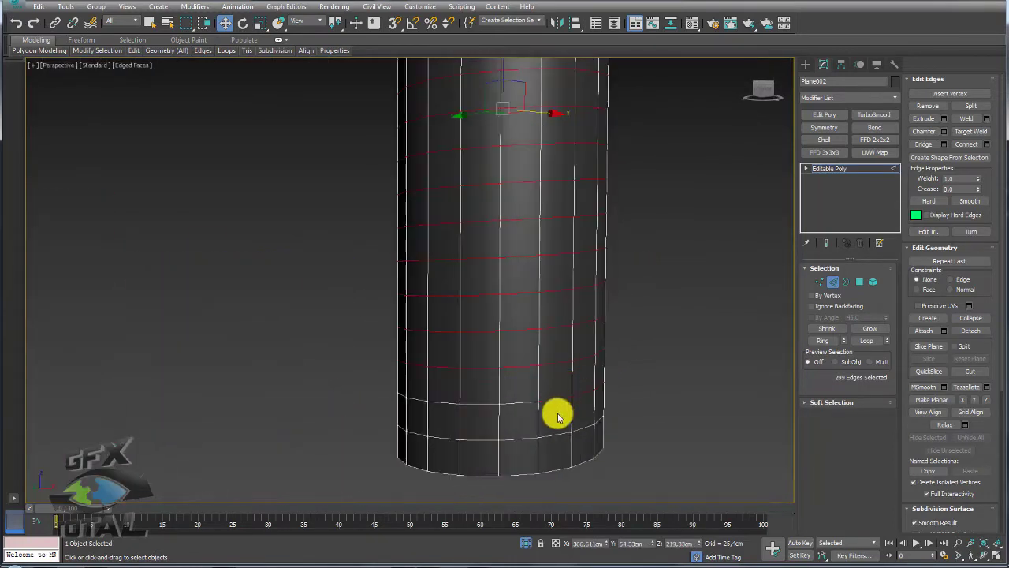
mouse_move(597, 421)
middle_mouse_down("alt")
mouse_move(536, 399)
mouse_move(579, 363)
middle_mouse_up("alt")
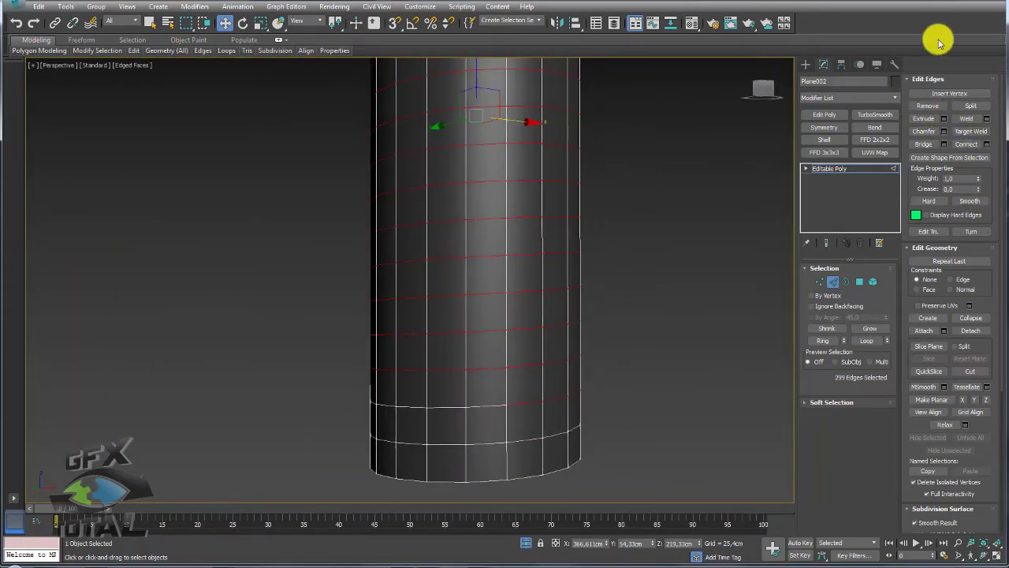
Extrude the selected edge rings outward into thread ridges
left_click(943, 118)
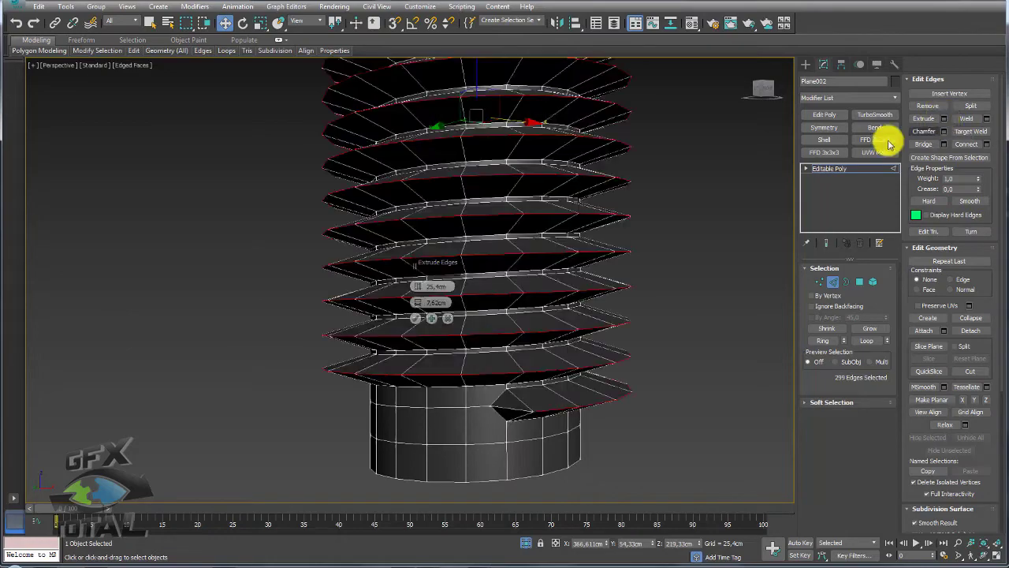
mouse_move(653, 253)
middle_mouse_down()
mouse_move(654, 282)
mouse_move(660, 230)
mouse_move(627, 376)
mouse_move(591, 307)
mouse_move(457, 307)
mouse_move(473, 275)
mouse_move(534, 255)
mouse_move(473, 286)
mouse_move(426, 288)
middle_mouse_up()
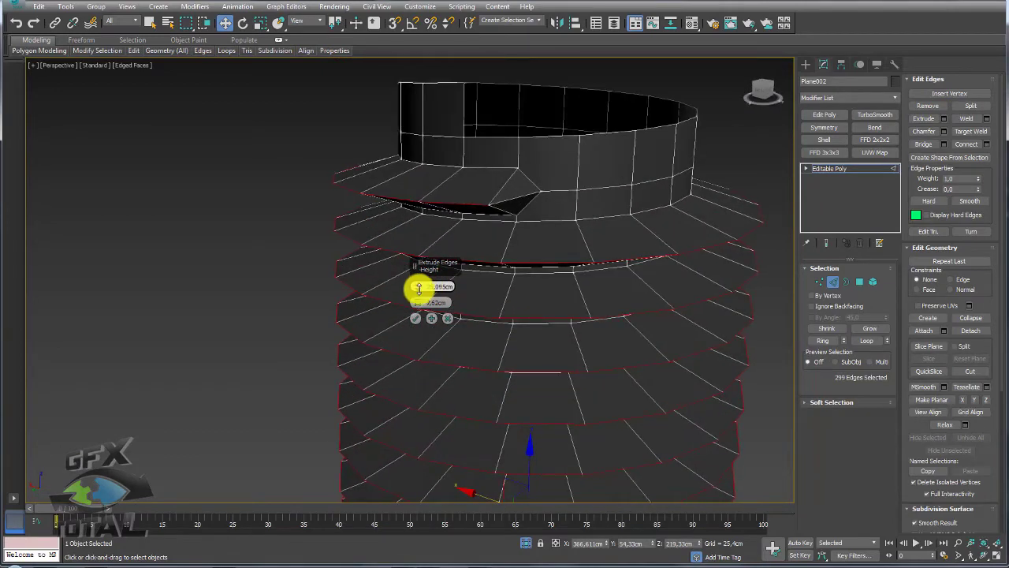
mouse_move(419, 286)
left_mouse_down()
mouse_move(417, 304)
mouse_move(419, 288)
mouse_move(427, 301)
left_mouse_up()
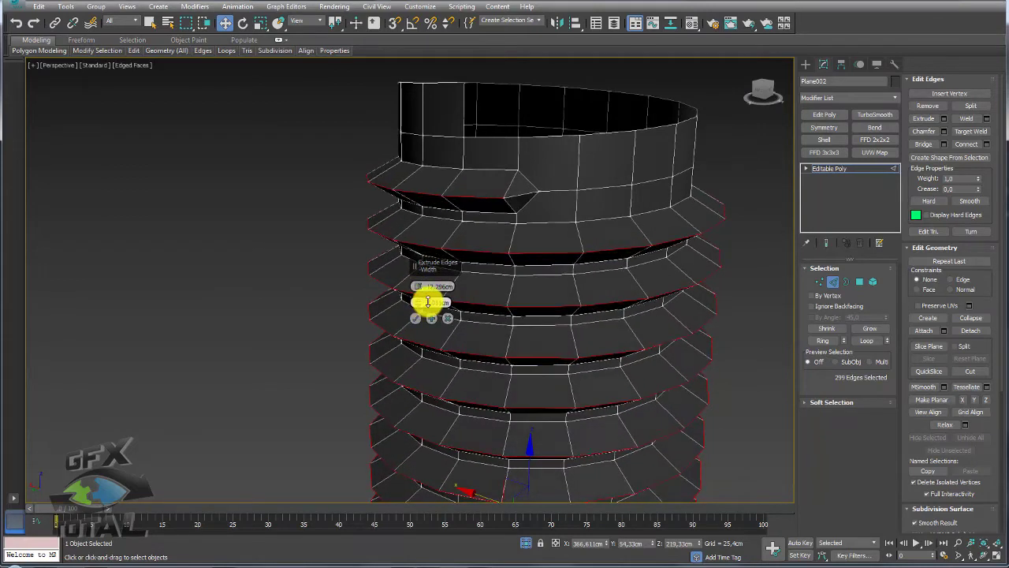
key("Return")
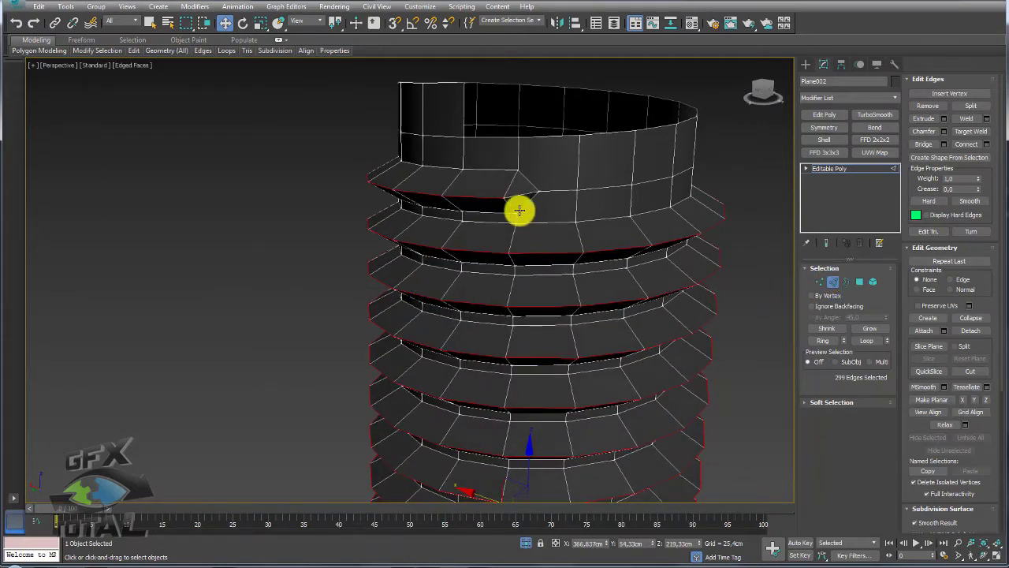
Select one thread edge and expand it into a full edge ring
left_click(520, 202)
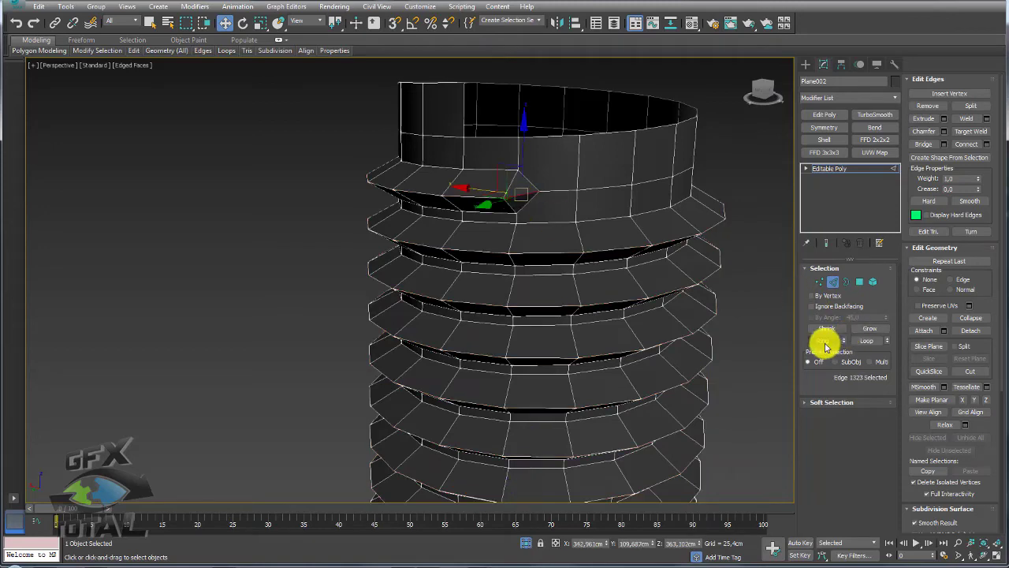
scroll(563, 214, "up", 2)
scroll(496, 241, "up", 3)
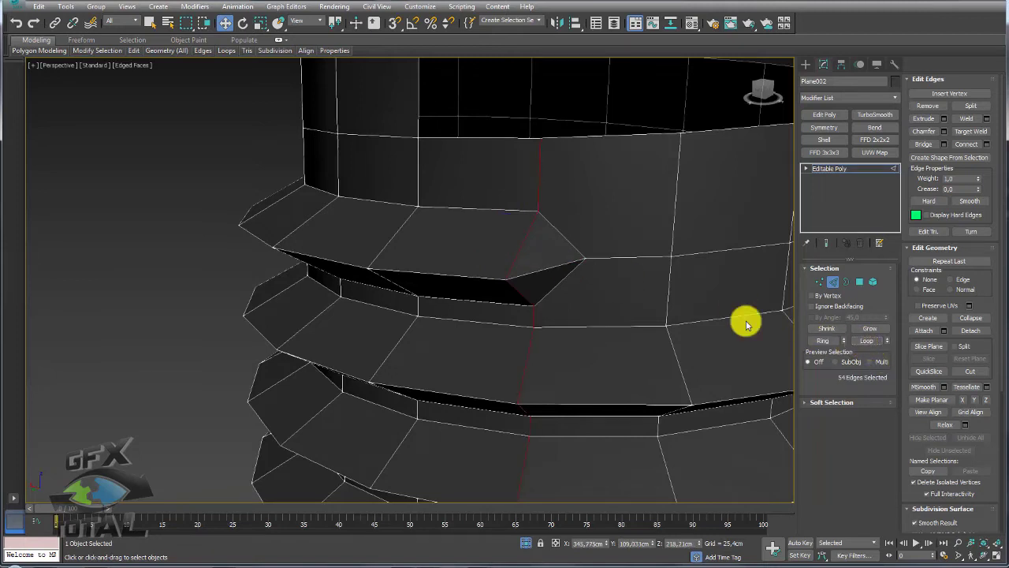
middle_click_drag(579, 291, 552, 282)
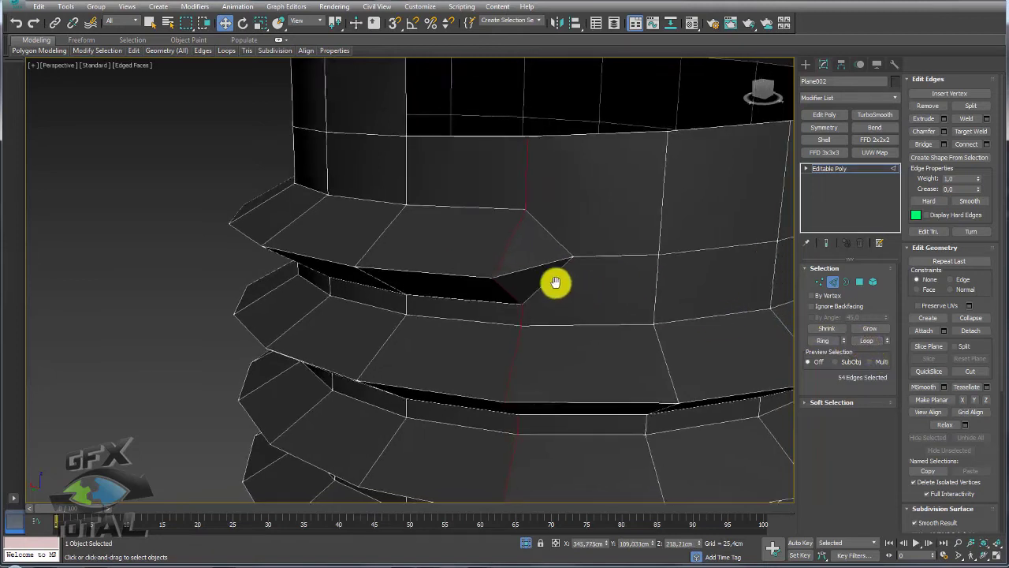
left_click(820, 341)
scroll(473, 251, "down", 3)
middle_click_drag(489, 266, 504, 181, "alt")
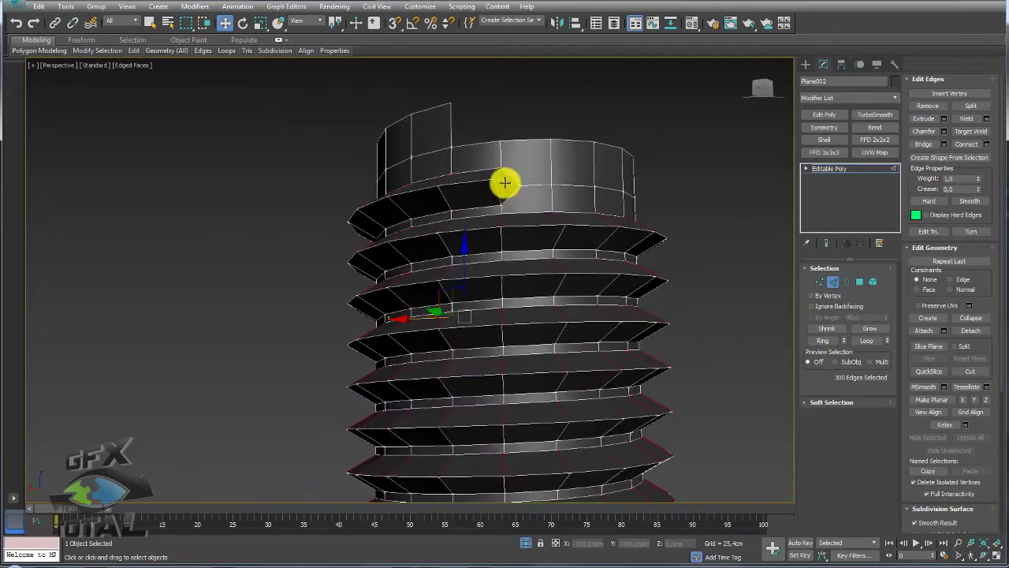
scroll(480, 261, "up", 3)
scroll(483, 267, "up", 2)
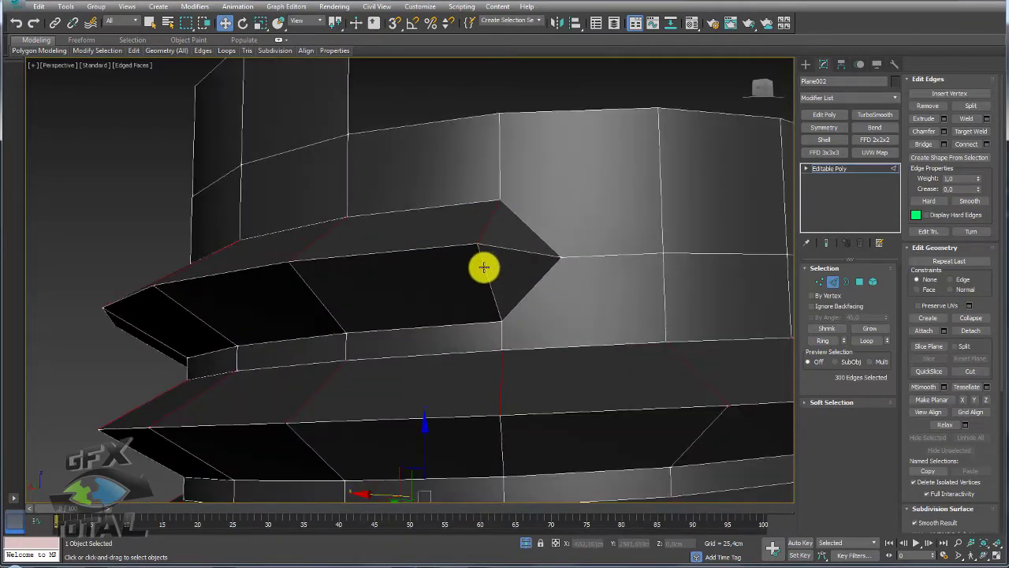
Add another thread's ring and the protruding notch edge to the selection
left_click(831, 339)
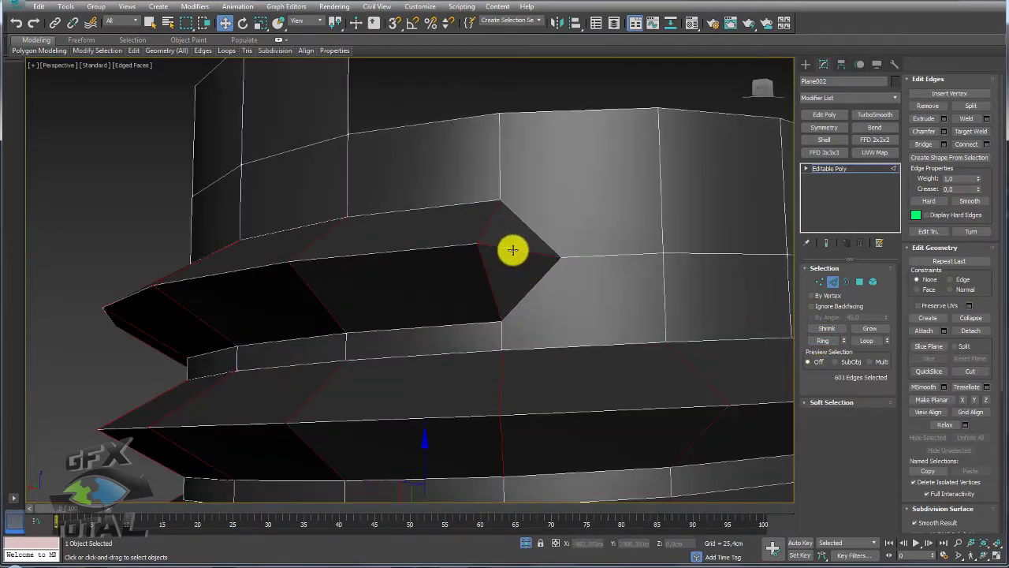
scroll(513, 250, "down", 5)
mouse_move(563, 293)
middle_mouse_down()
mouse_move(572, 207)
mouse_move(544, 173)
middle_mouse_up()
scroll(523, 242, "down", 2)
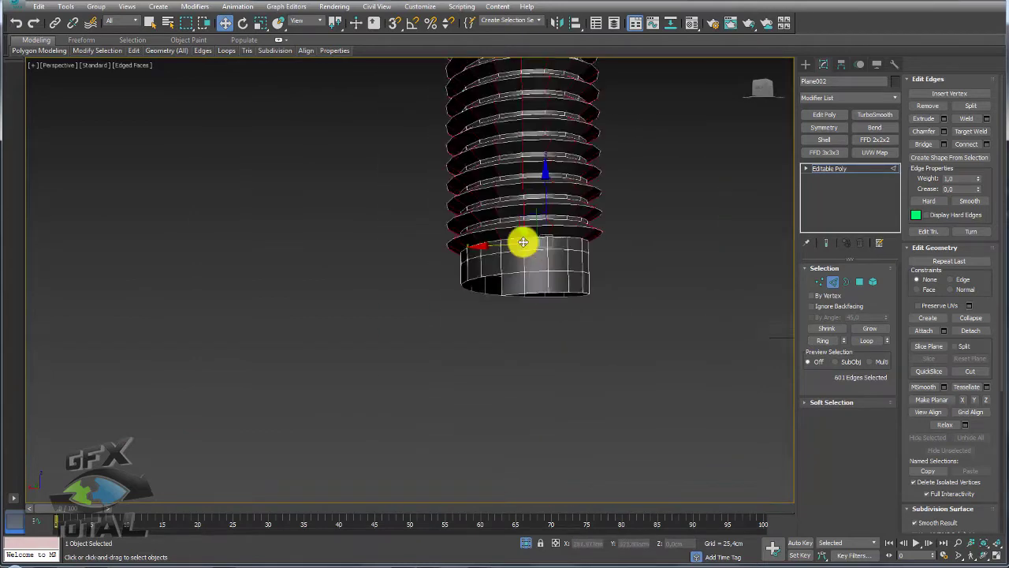
scroll(523, 242, "up", 4)
middle_click_drag(633, 242, 512, 257, "alt")
middle_click_drag(452, 262, 671, 294, "alt")
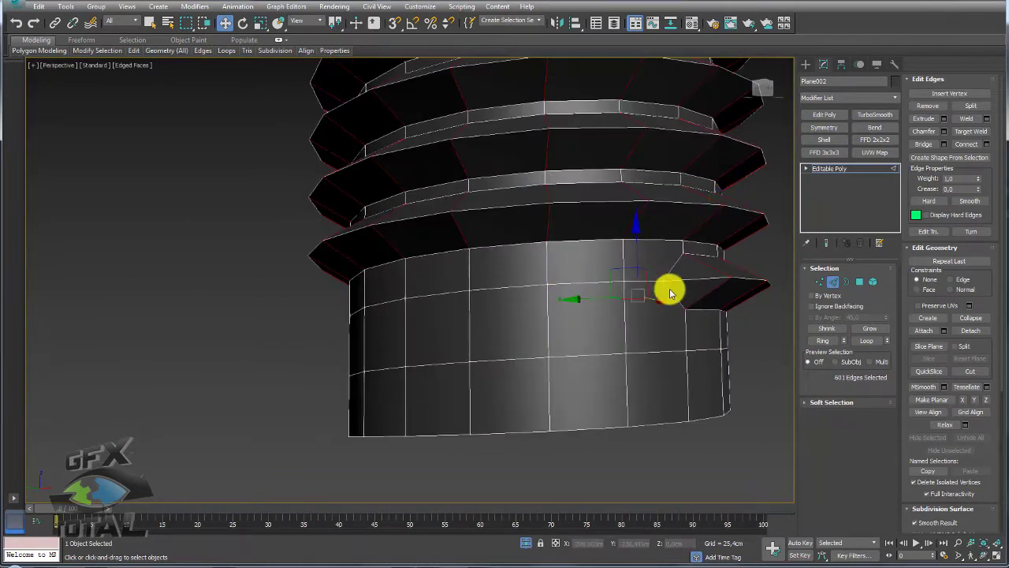
left_click(682, 280, "ctrl")
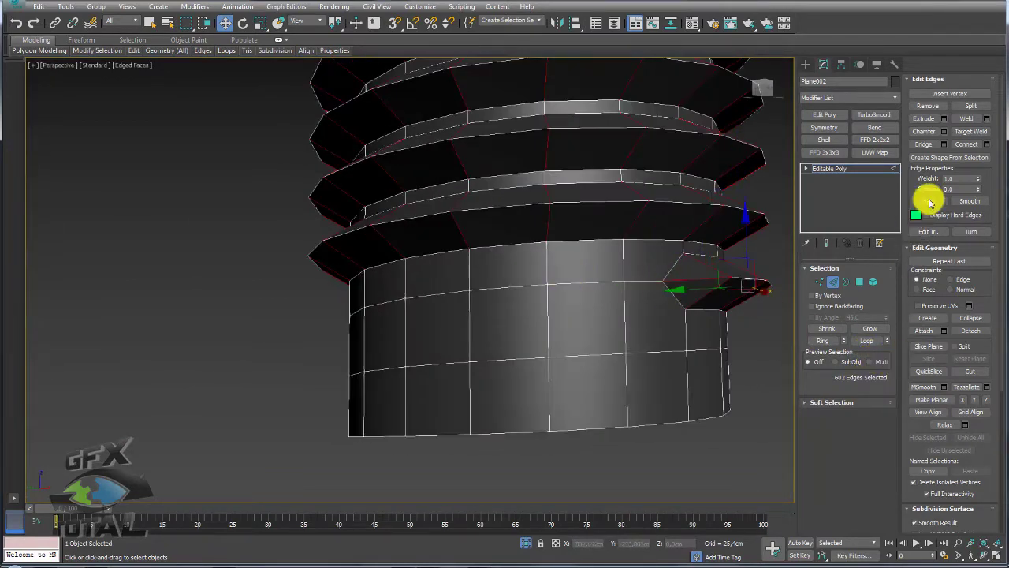
Connect the selected edges with 2 segments and Pinch 75
left_click(987, 145)
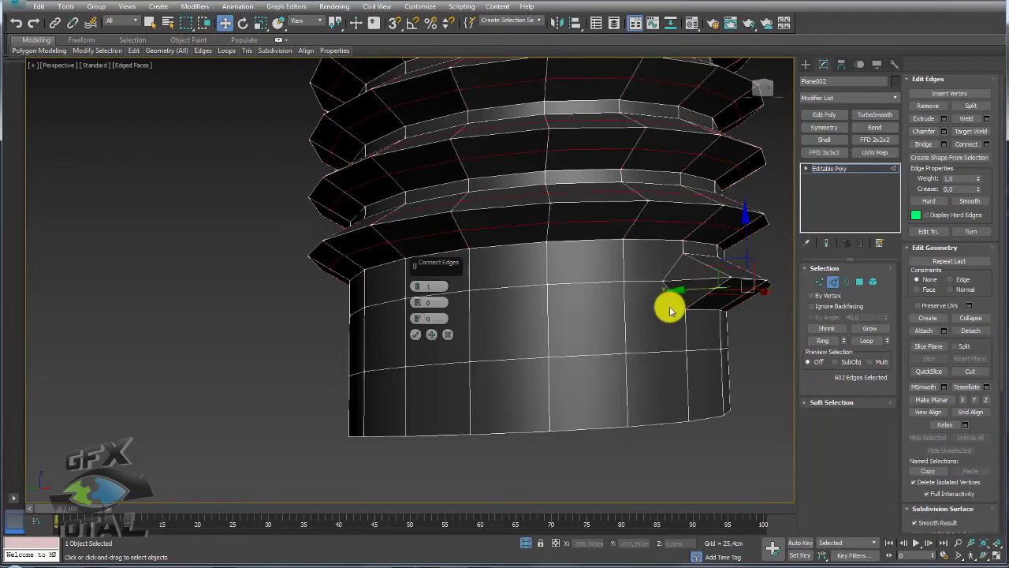
scroll(631, 315, "up", 3)
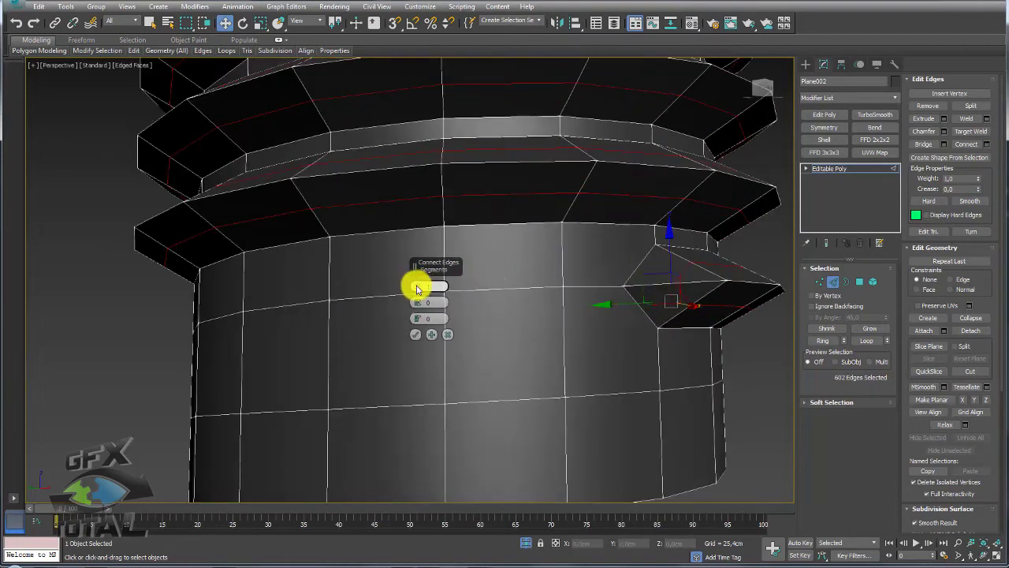
left_click_drag(419, 289, 424, 147)
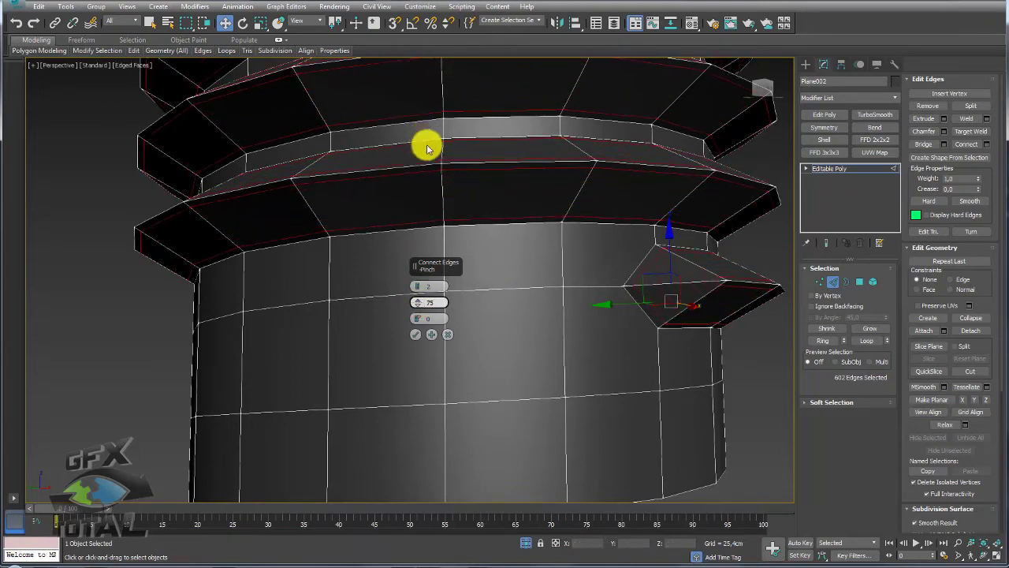
left_click(415, 334)
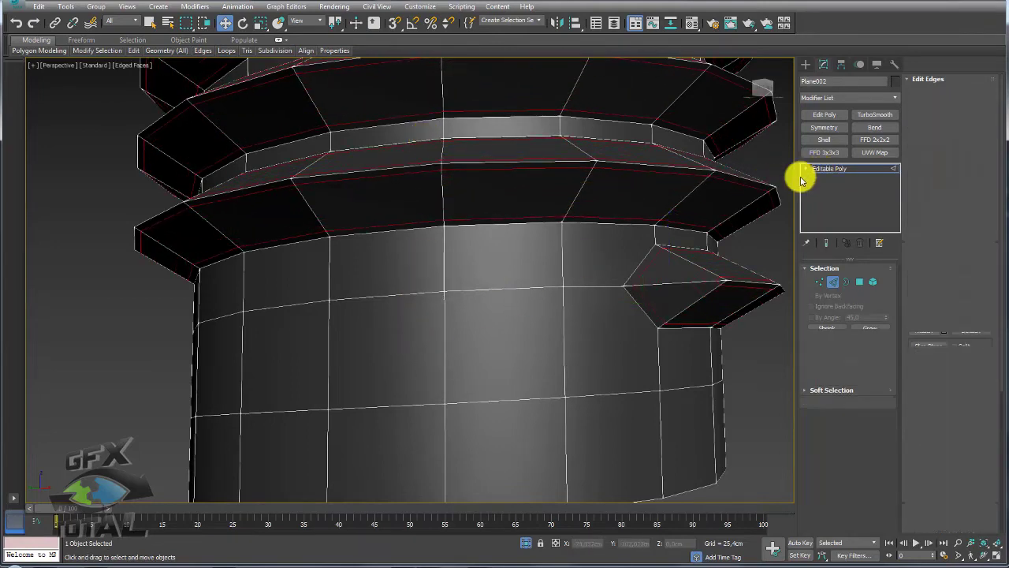
scroll(654, 243, "down", 5)
Add a TurboSmooth modifier to the threaded bolt stem
left_click(875, 114)
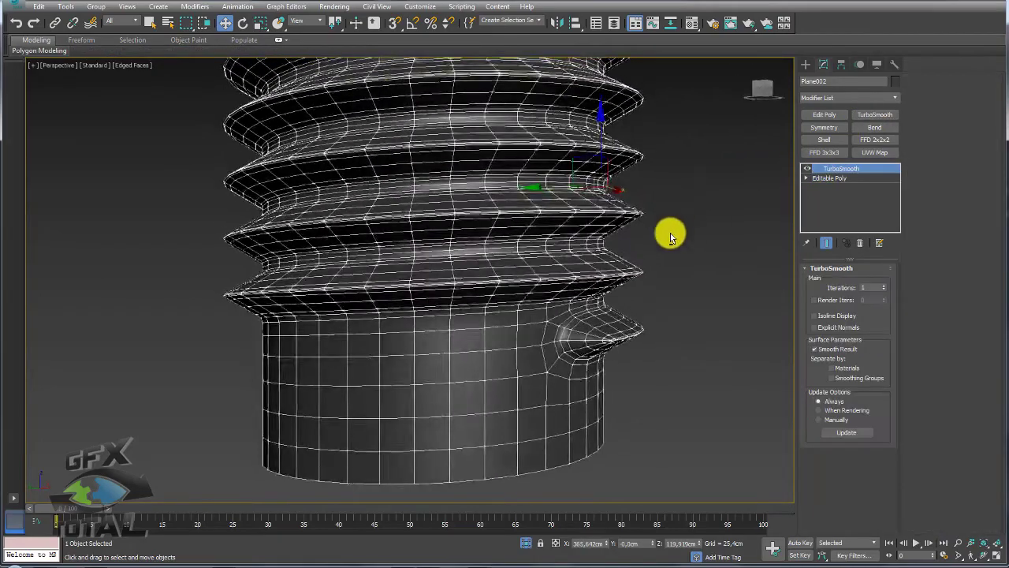
scroll(674, 224, "down", 5)
middle_click_drag(679, 218, 537, 205, "alt")
scroll(426, 406, "up", 4)
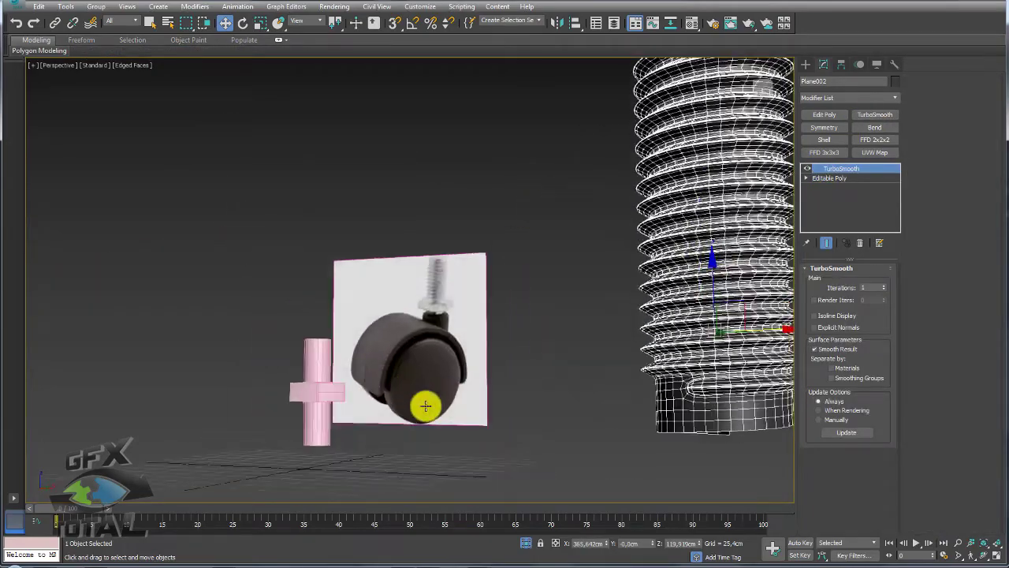
middle_click_drag(425, 406, 403, 235, "alt")
mouse_move(476, 278)
middle_mouse_down("alt")
mouse_move(432, 311)
mouse_move(440, 327)
middle_mouse_up("alt")
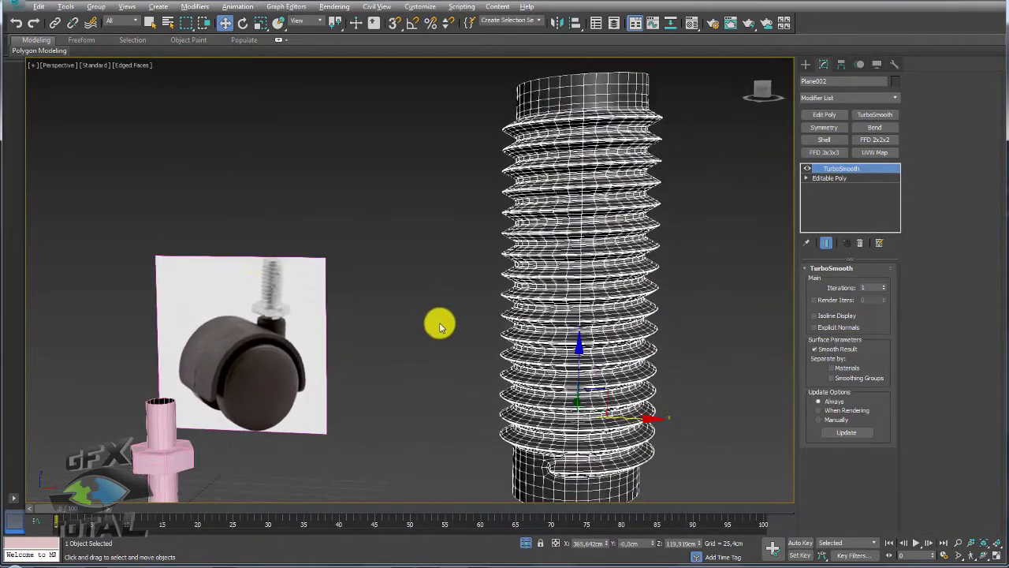
On the Editable Poly vertices, target-weld the stray top-rim vertex onto the one below
left_click(828, 178)
mouse_move(613, 126)
middle_mouse_down("alt")
mouse_move(707, 151)
mouse_move(509, 170)
middle_mouse_up("alt")
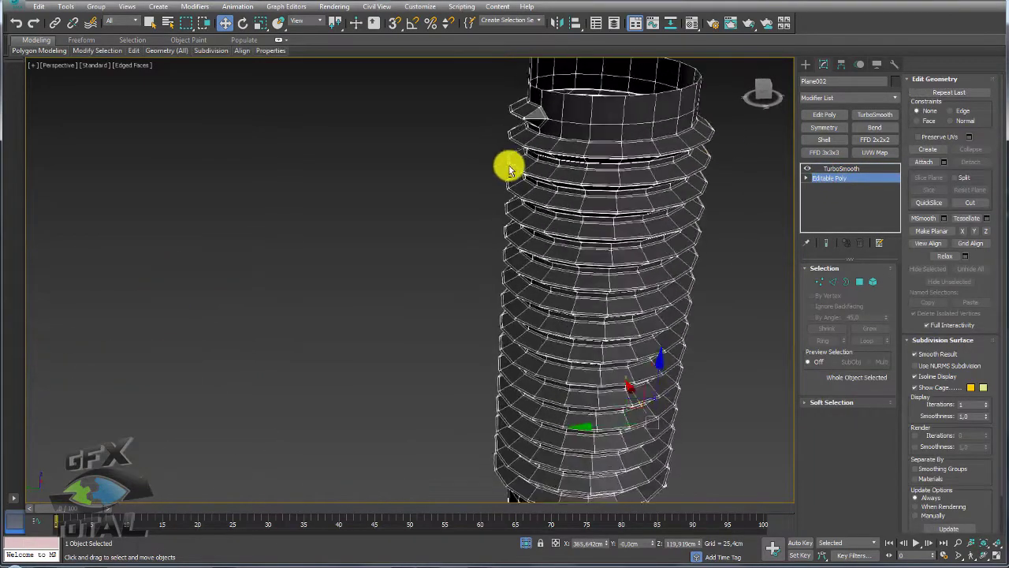
scroll(536, 189, "up", 2)
scroll(525, 276, "up", 3)
scroll(573, 245, "up", 3)
scroll(667, 307, "up", 2)
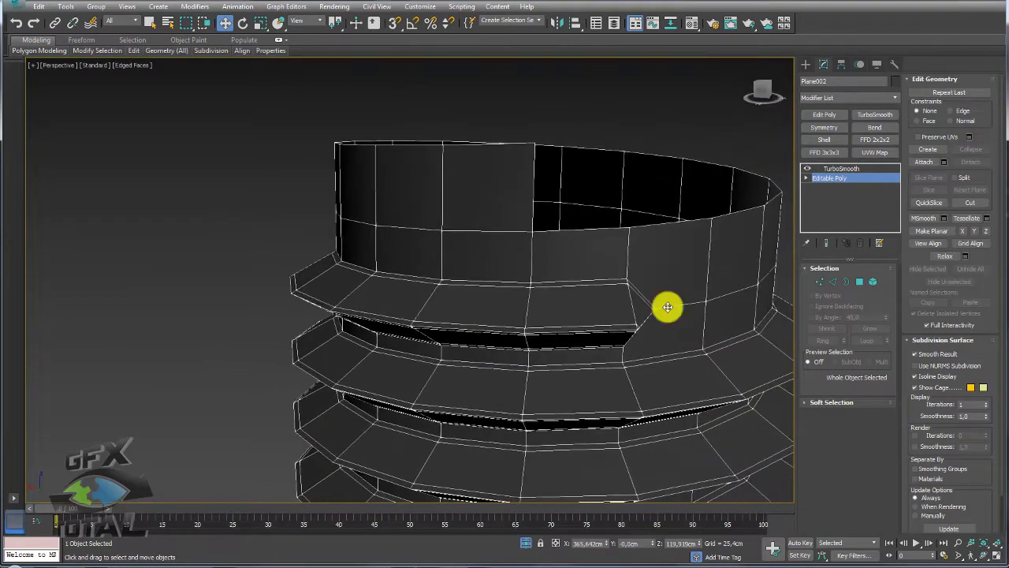
left_click(820, 283)
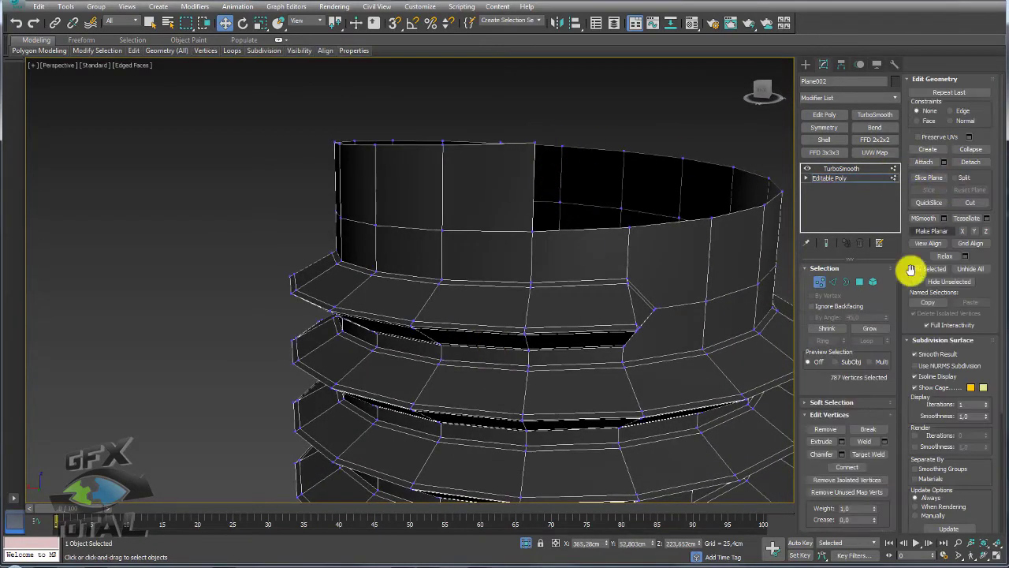
left_click(868, 454)
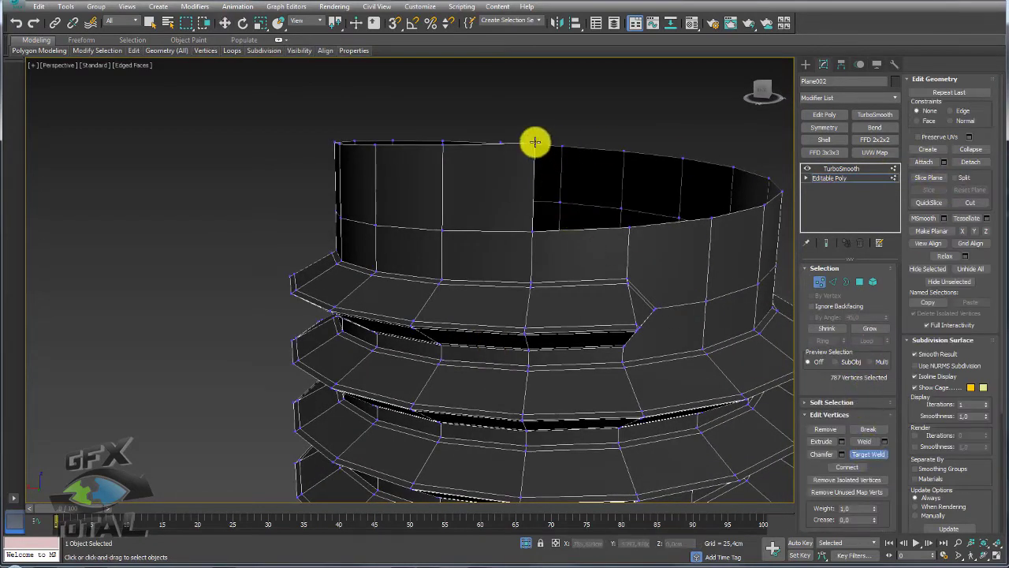
left_click(535, 144)
left_click(531, 231)
Target-weld the stray bottom vertex onto the vertex above it
scroll(530, 231, "down", 3)
scroll(572, 253, "down", 1)
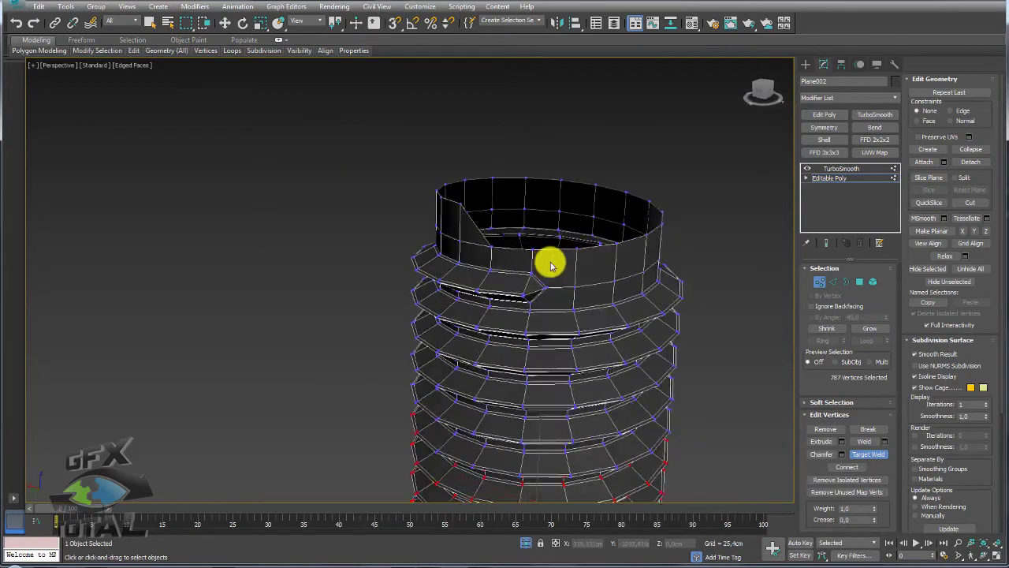
scroll(547, 263, "down", 3)
scroll(559, 160, "down", 2)
scroll(558, 298, "up", 5)
scroll(512, 244, "up", 2)
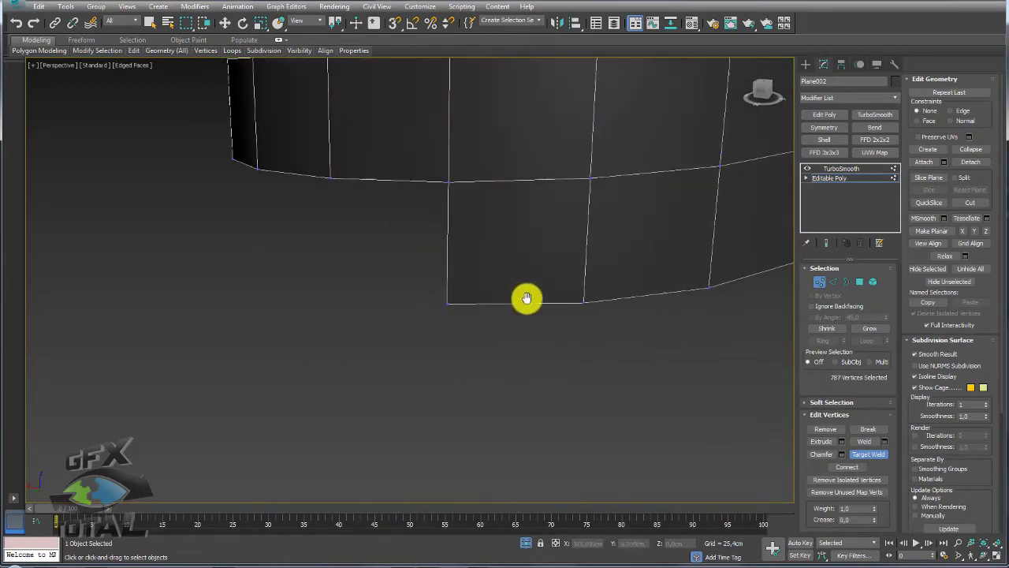
left_click(481, 300)
left_click(480, 225)
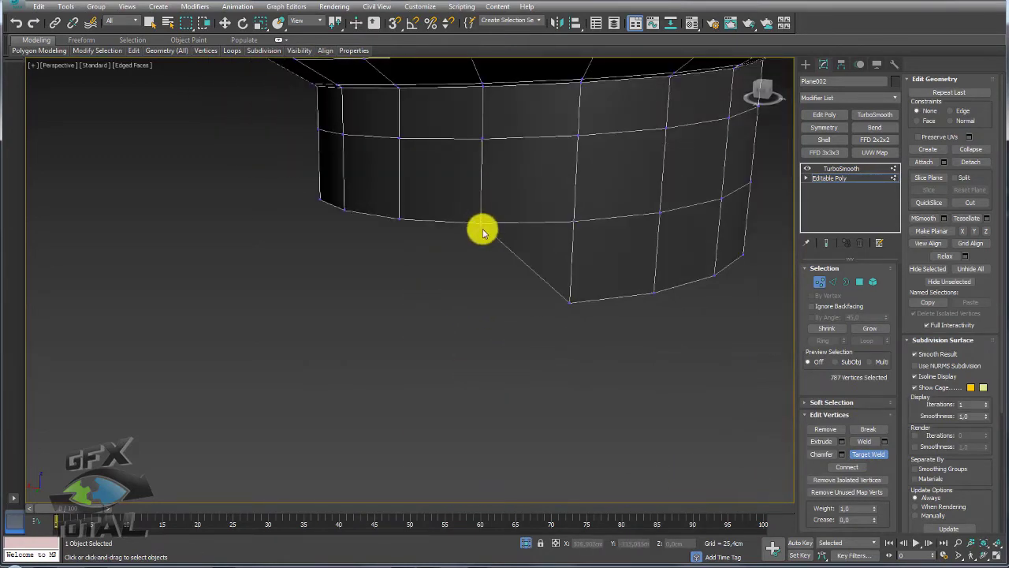
scroll(483, 229, "down", 5)
Select the open border at the screw's bottom and orbit to inspect the bottom opening
key("w")
left_click(845, 281)
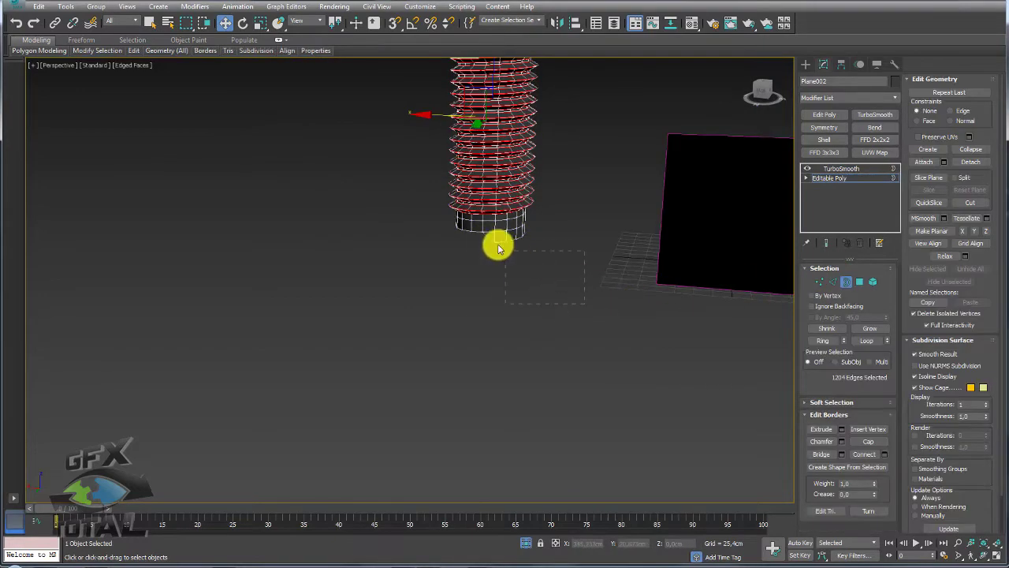
left_click(498, 237)
scroll(520, 288, "up", 4)
middle_click_drag(540, 293, 545, 371)
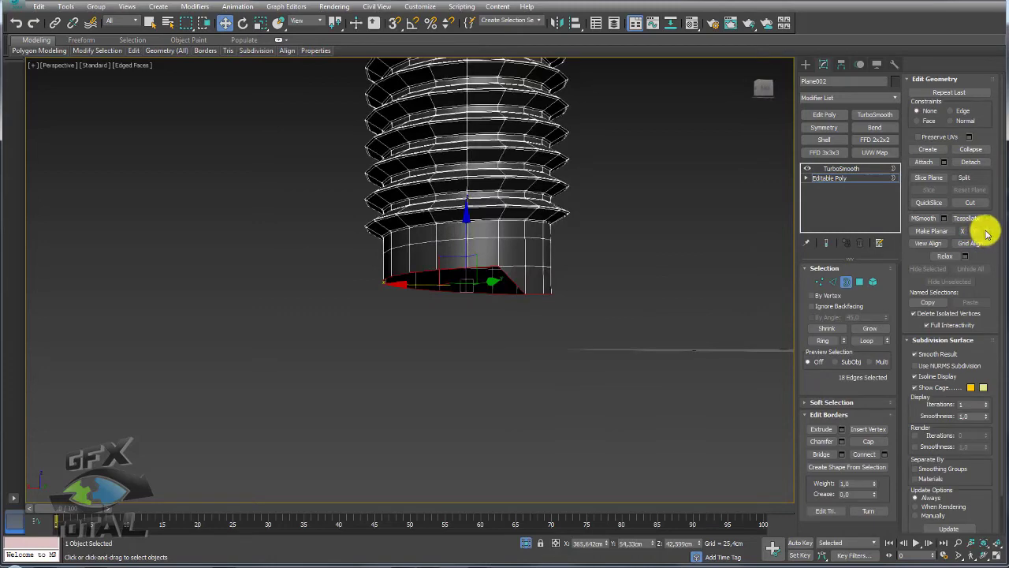
mouse_move(613, 277)
middle_mouse_down("alt")
mouse_move(631, 207)
mouse_move(764, 255)
middle_mouse_up("alt")
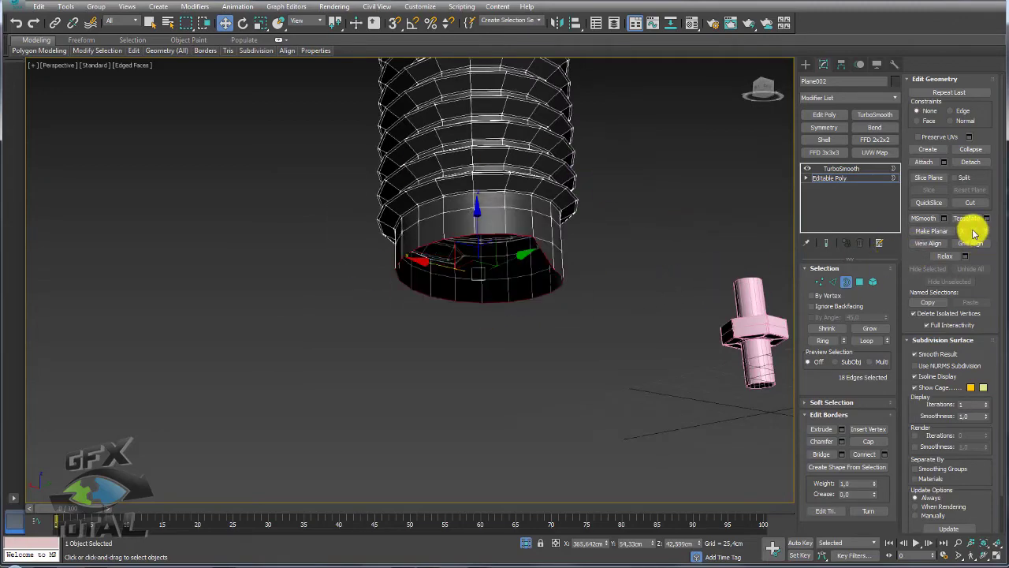
middle_click_drag(618, 263, 594, 316, "alt")
scroll(597, 199, "down", 4)
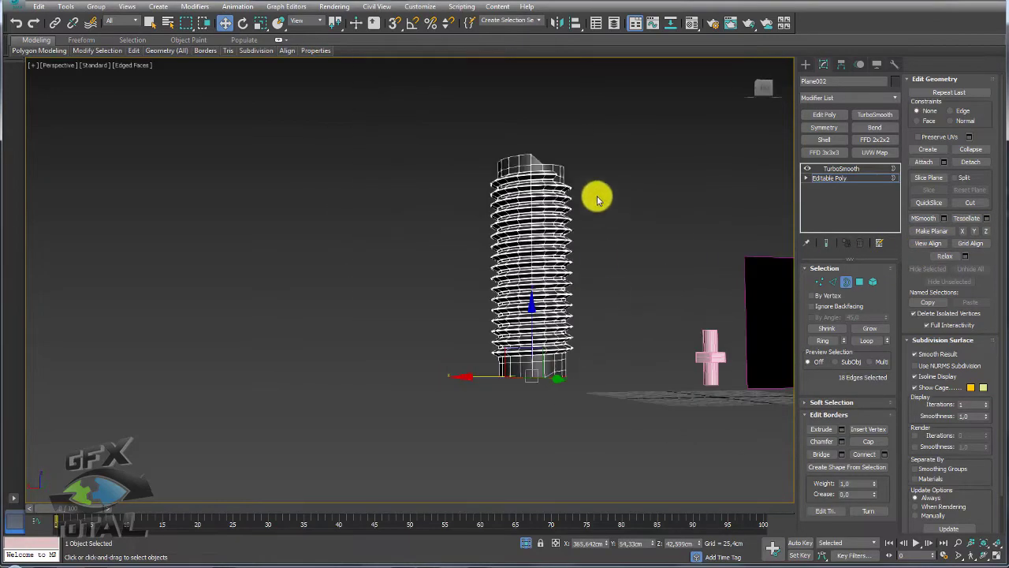
scroll(597, 200, "up", 5)
Select the screw's top border, lower and flatten the rim, then collapse it to one centre vertex
left_click(470, 307)
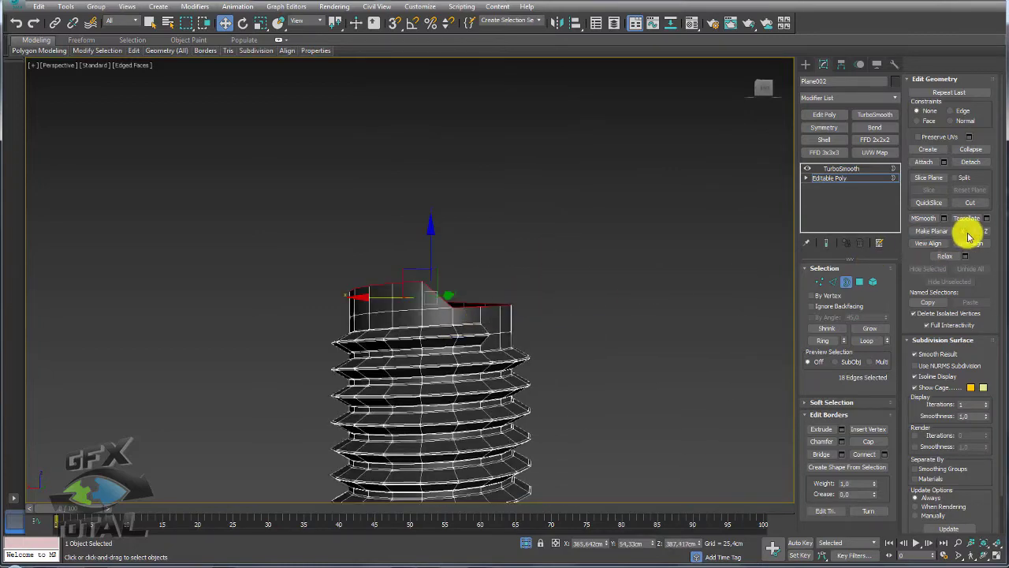
mouse_move(691, 270)
middle_mouse_down("alt")
mouse_move(582, 329)
mouse_move(491, 282)
mouse_move(431, 178)
middle_mouse_up("alt")
scroll(552, 284, "up", 3)
mouse_move(431, 178)
left_mouse_down()
mouse_move(433, 206)
mouse_move(444, 204)
left_mouse_up()
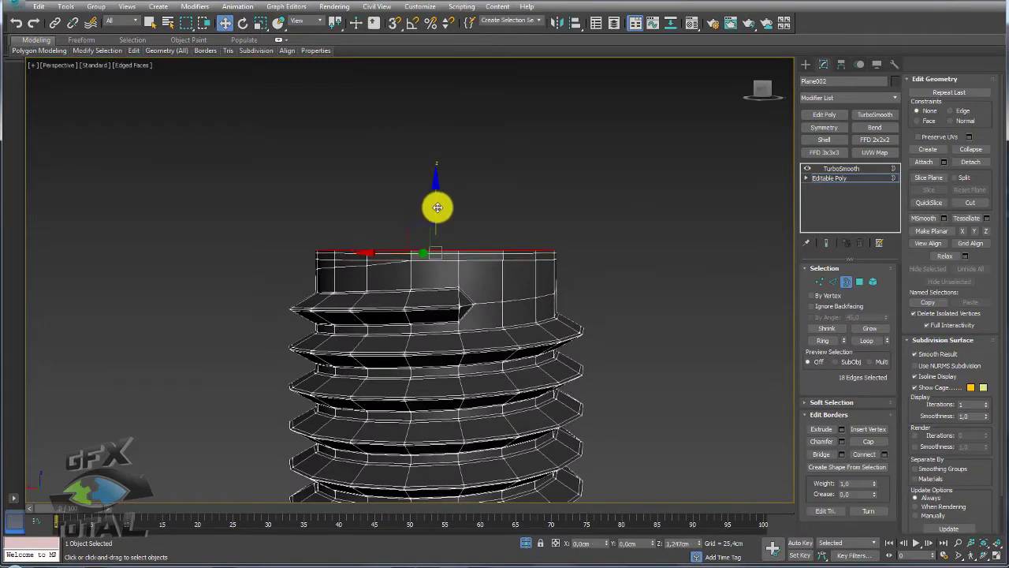
key("e")
key("r")
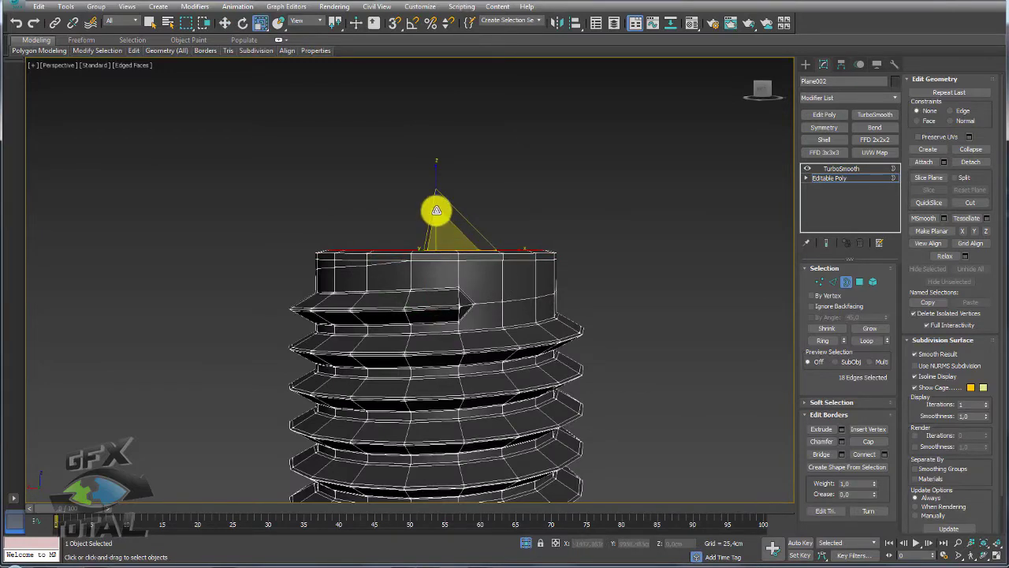
left_click_drag(436, 209, 441, 232)
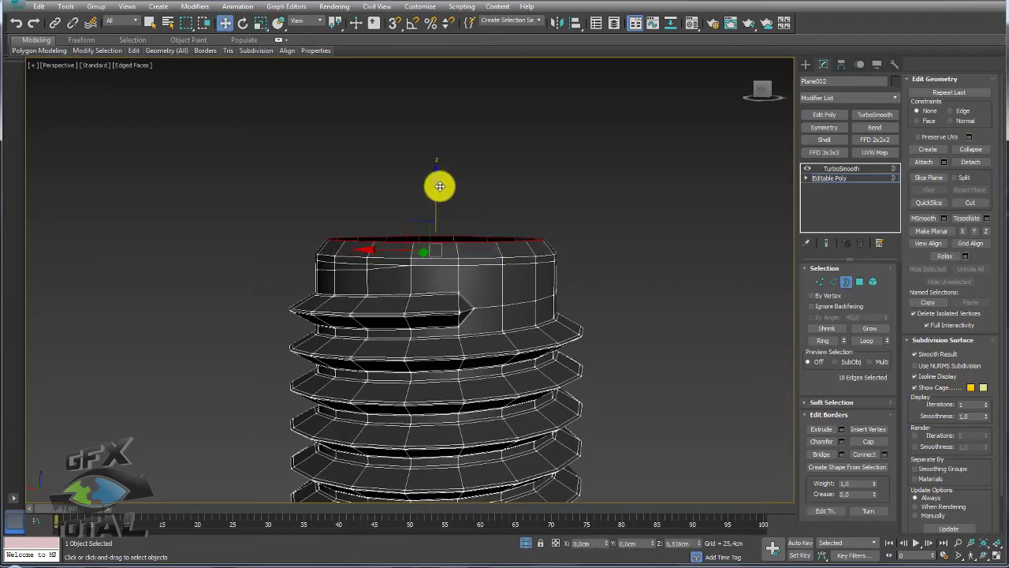
left_click_drag(439, 189, 440, 226)
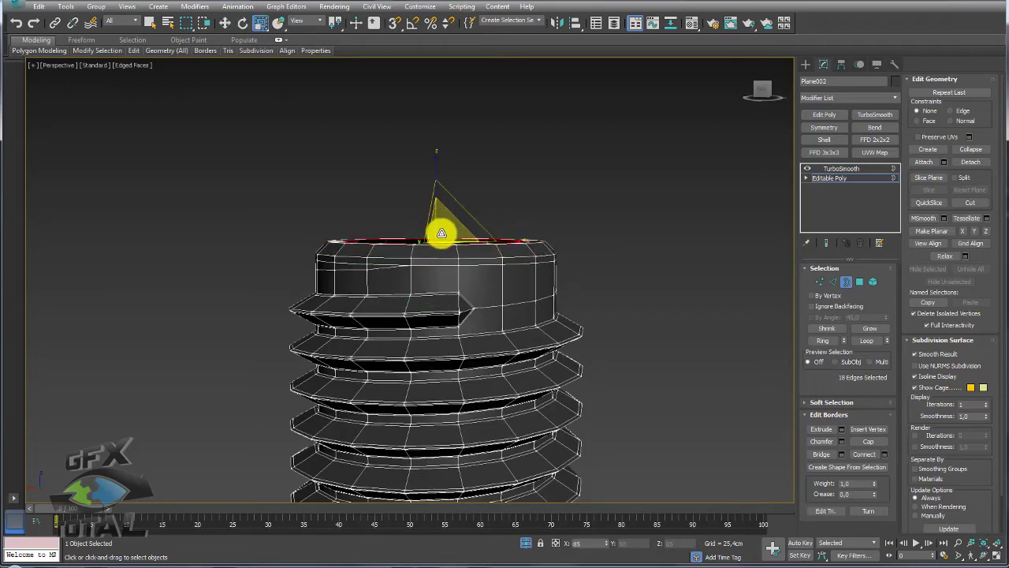
mouse_move(442, 232)
middle_mouse_down("alt")
mouse_move(457, 234)
mouse_move(442, 234)
middle_mouse_up("alt")
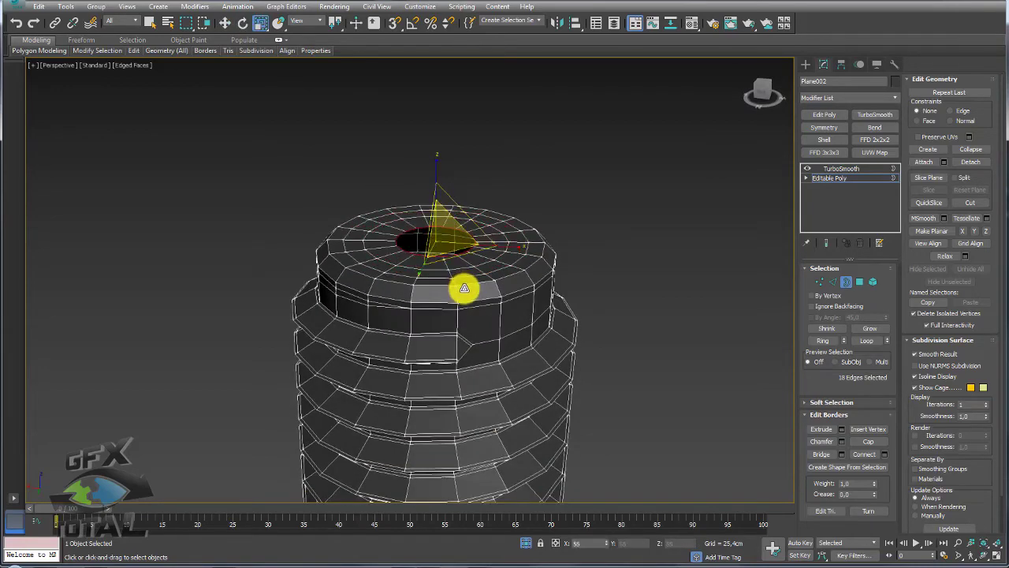
middle_click_drag(561, 308, 590, 323, "alt")
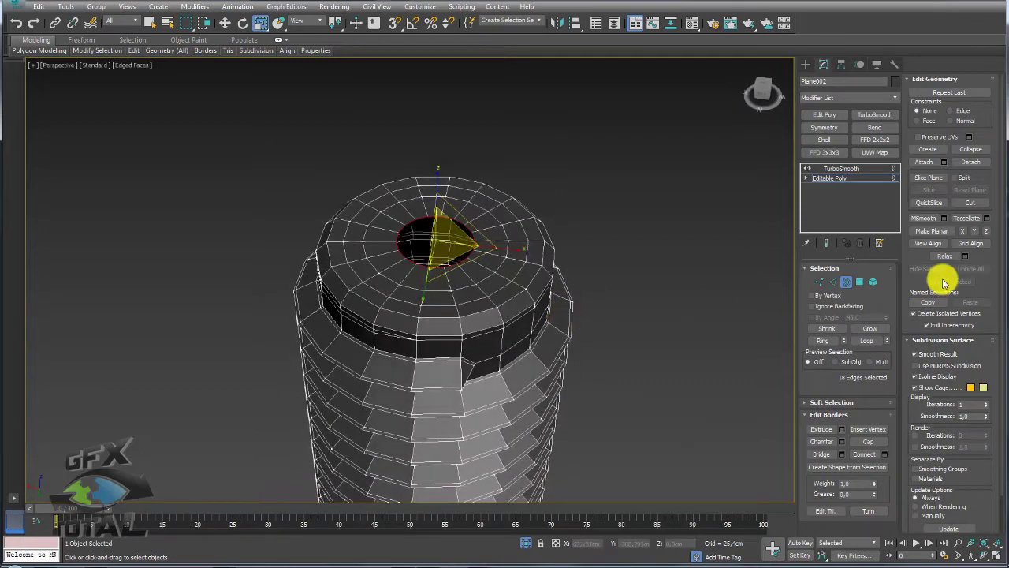
left_click(972, 149)
Select the border of the screw's bottom opening, then return to object level
left_click(845, 178)
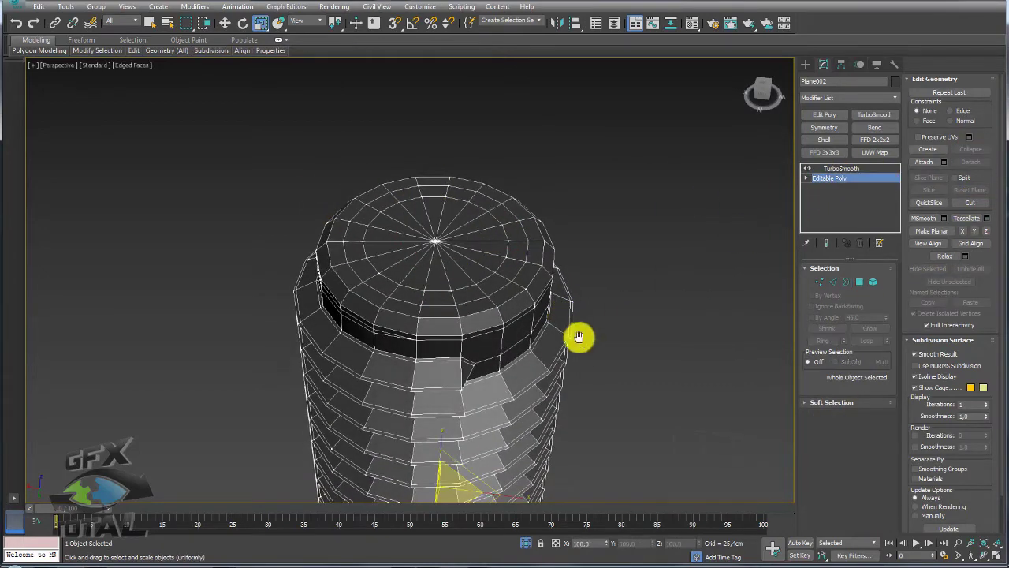
mouse_move(579, 338)
middle_mouse_down("alt")
mouse_move(536, 355)
mouse_move(554, 289)
mouse_move(541, 327)
middle_mouse_up("alt")
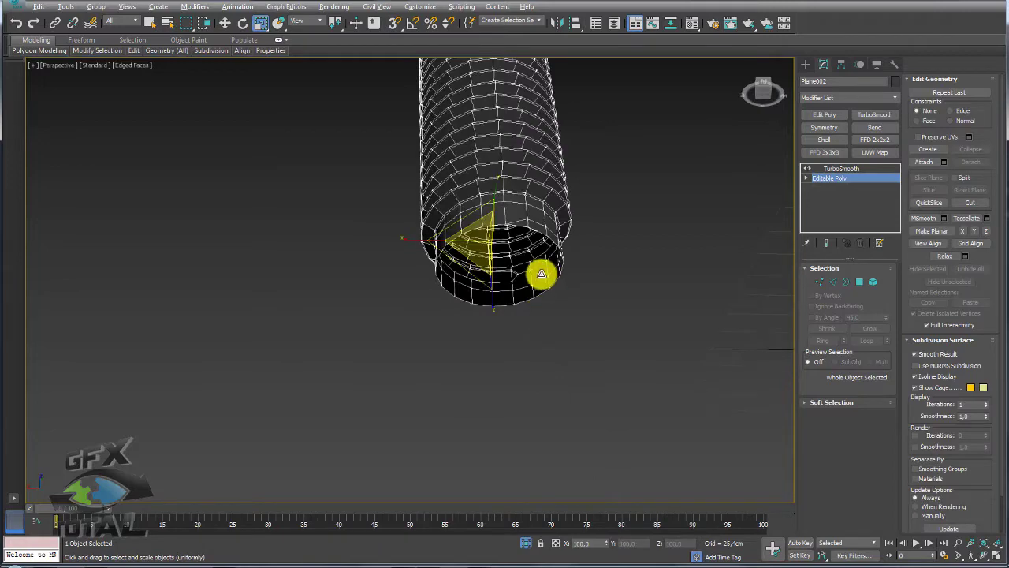
middle_click_drag(542, 273, 655, 277, "alt")
left_click(847, 282)
left_click_drag(601, 342, 539, 281)
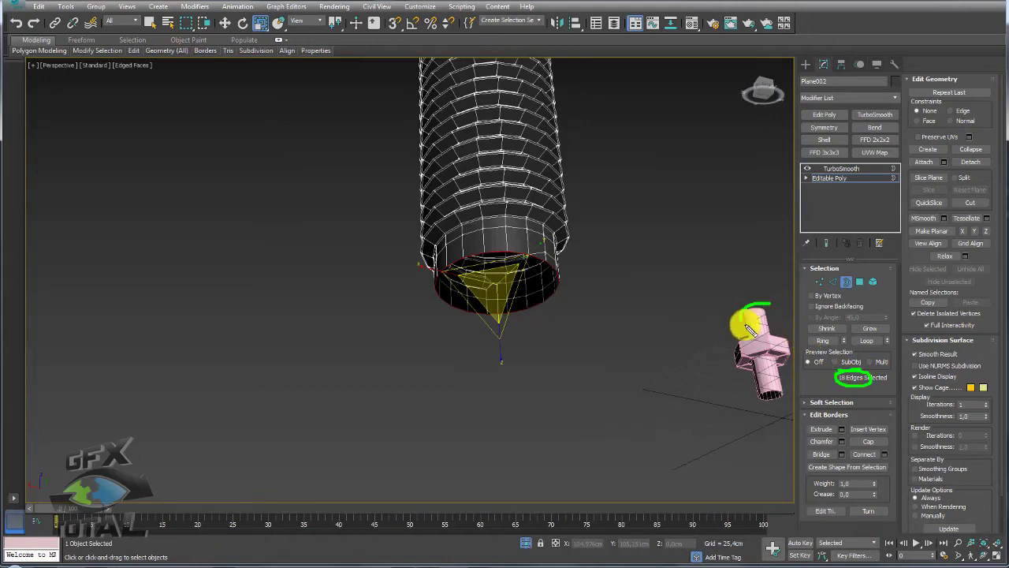
left_click(838, 178)
scroll(620, 316, "down", 3)
mouse_move(654, 218)
middle_mouse_down("alt")
mouse_move(620, 315)
mouse_move(634, 298)
middle_mouse_up("alt")
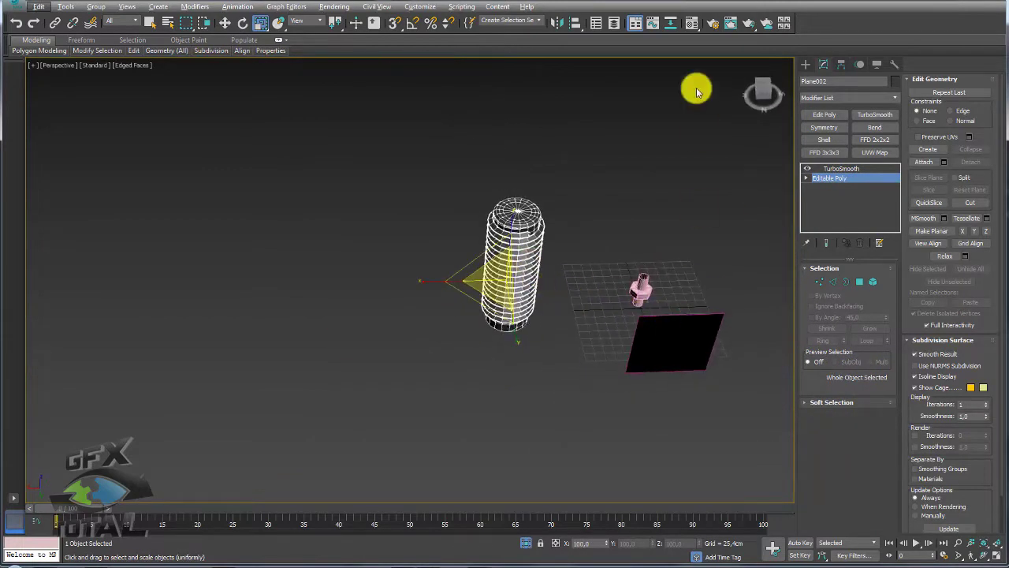
Align the screw to the pink nut part and scale it uniformly to 28.682%
left_click(576, 26)
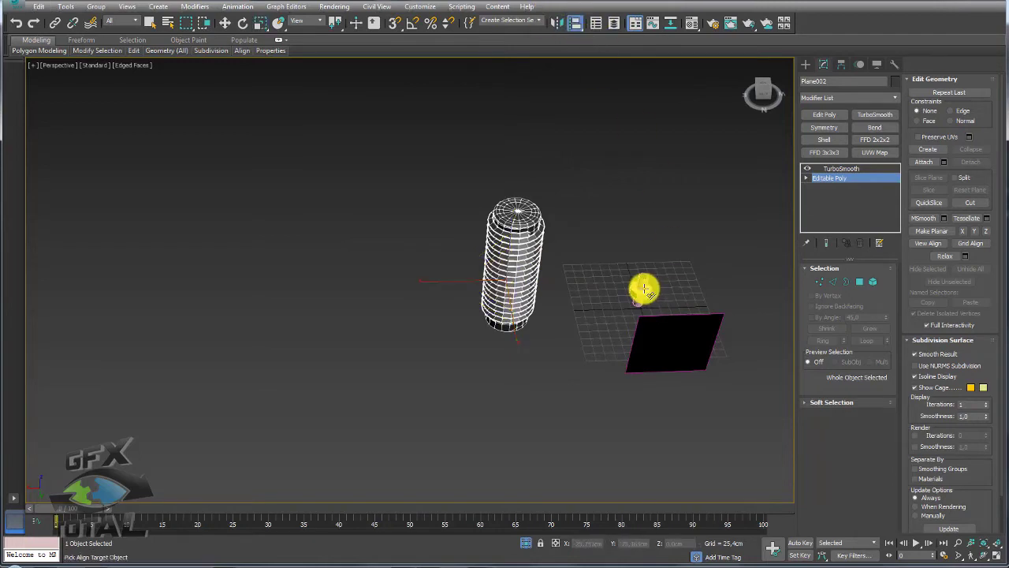
left_click(645, 290)
left_click(536, 370)
key("r")
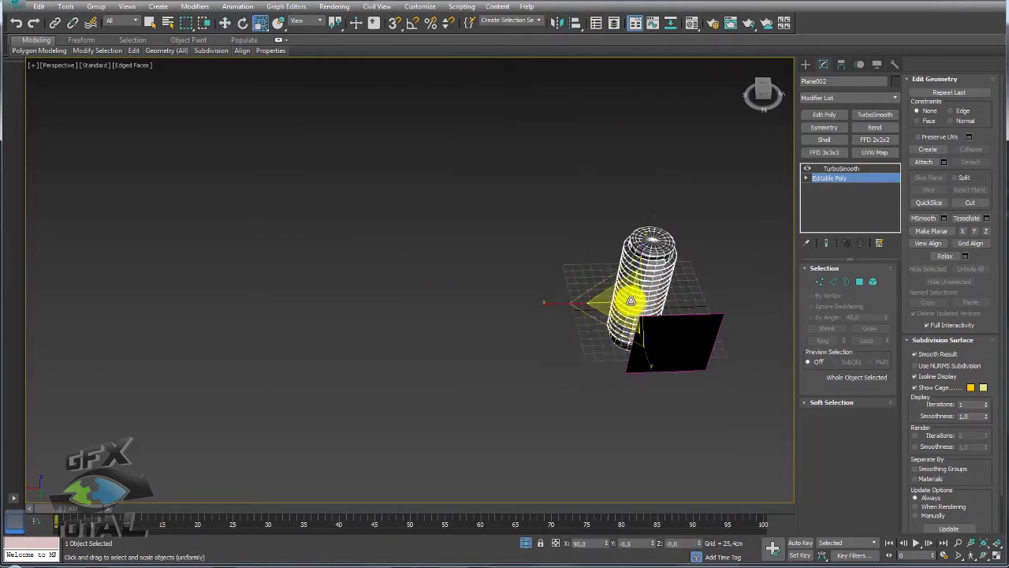
left_click_drag(615, 317, 612, 464)
Orbit to a level view of the screw and nut and bring up the Hierarchy pivot settings
middle_click_drag(608, 326, 663, 292, "alt")
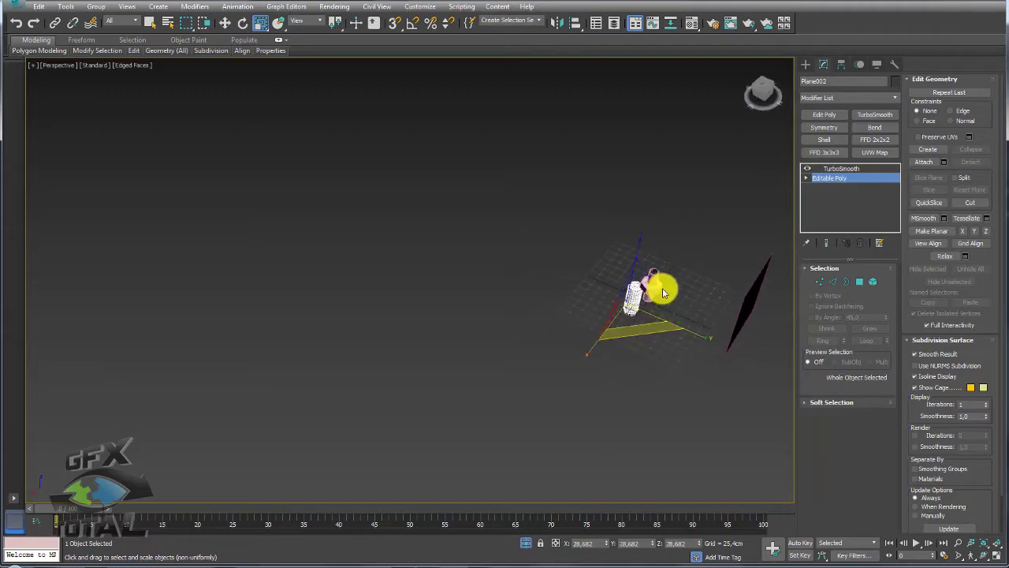
scroll(663, 291, "up", 3)
scroll(615, 286, "up", 2)
scroll(622, 286, "up", 2)
scroll(604, 272, "up", 2)
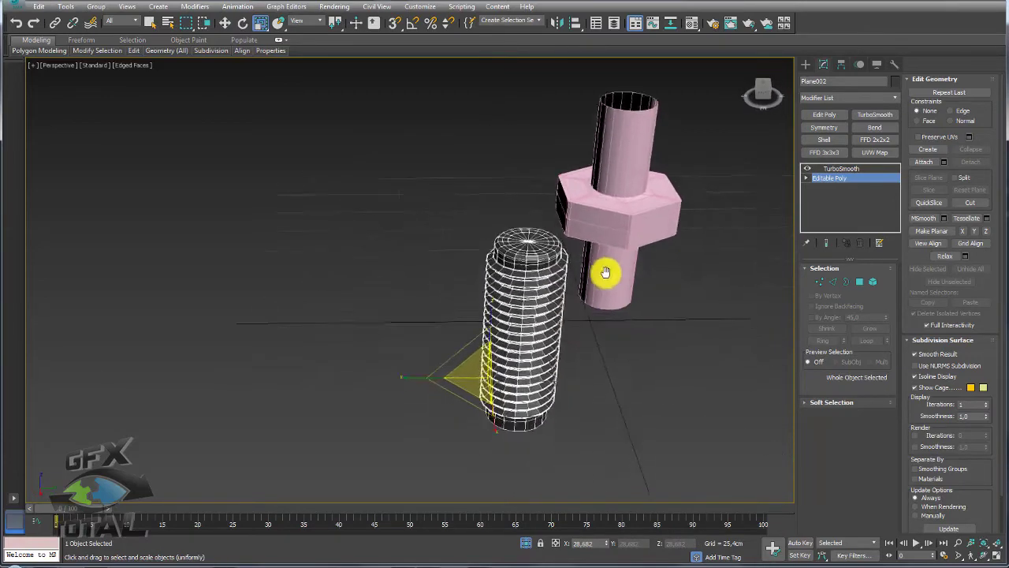
mouse_move(605, 272)
middle_mouse_down("alt")
mouse_move(492, 304)
mouse_move(466, 343)
middle_mouse_up("alt")
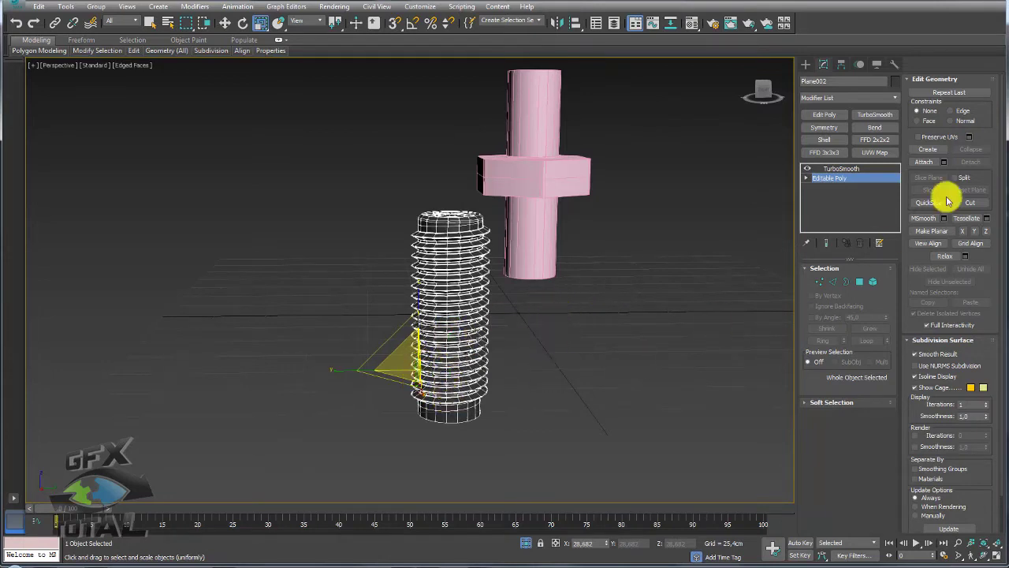
left_click(842, 64)
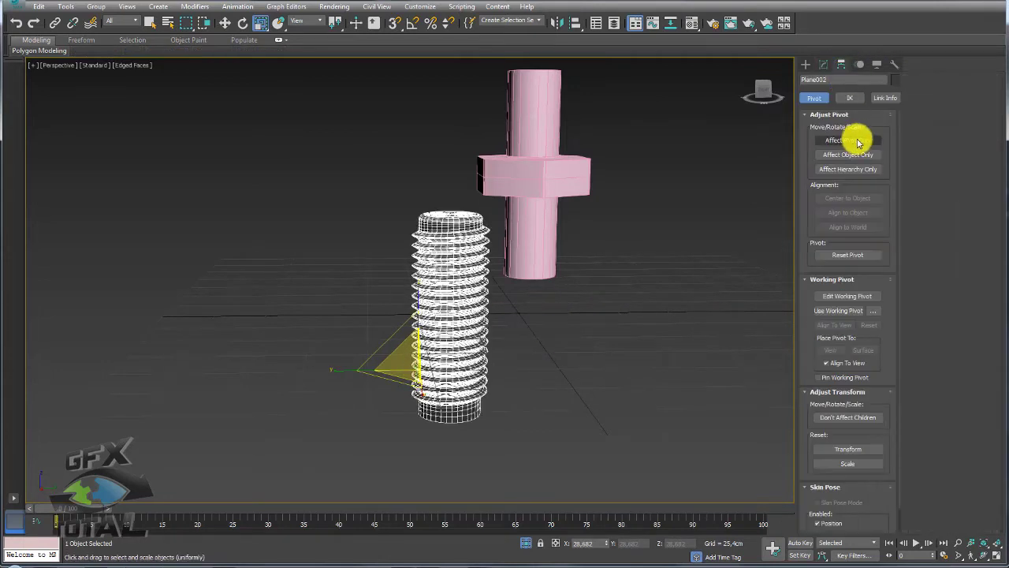
Centre the screw's pivot on the object using Affect Pivot Only and Center to Object
left_click(846, 142)
left_click(848, 198)
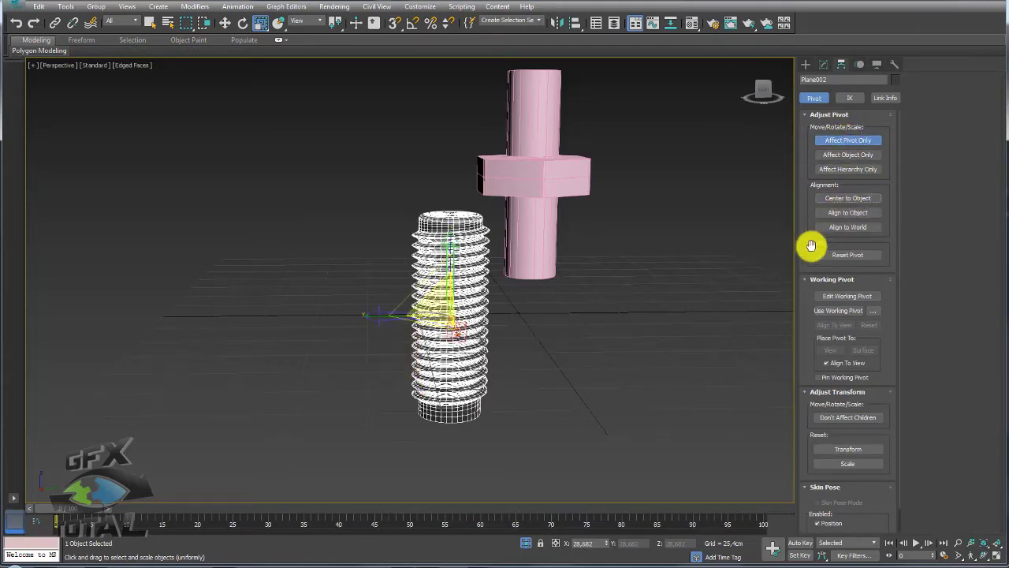
left_click(848, 140)
middle_click_drag(733, 168, 534, 248)
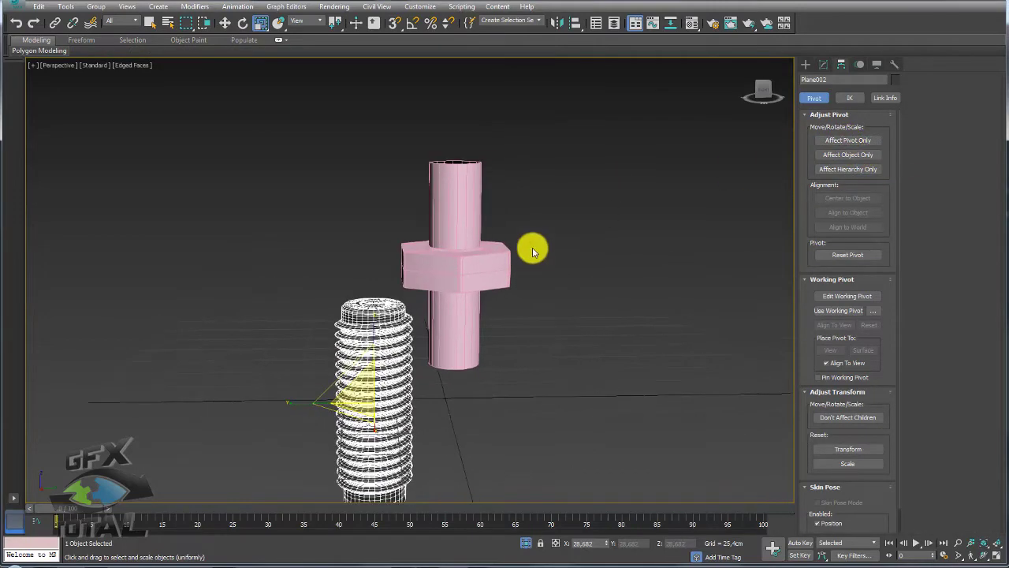
Align the screw centred on the nut, shrink it slightly and raise it on top along Z
left_click(577, 26)
left_click(461, 252)
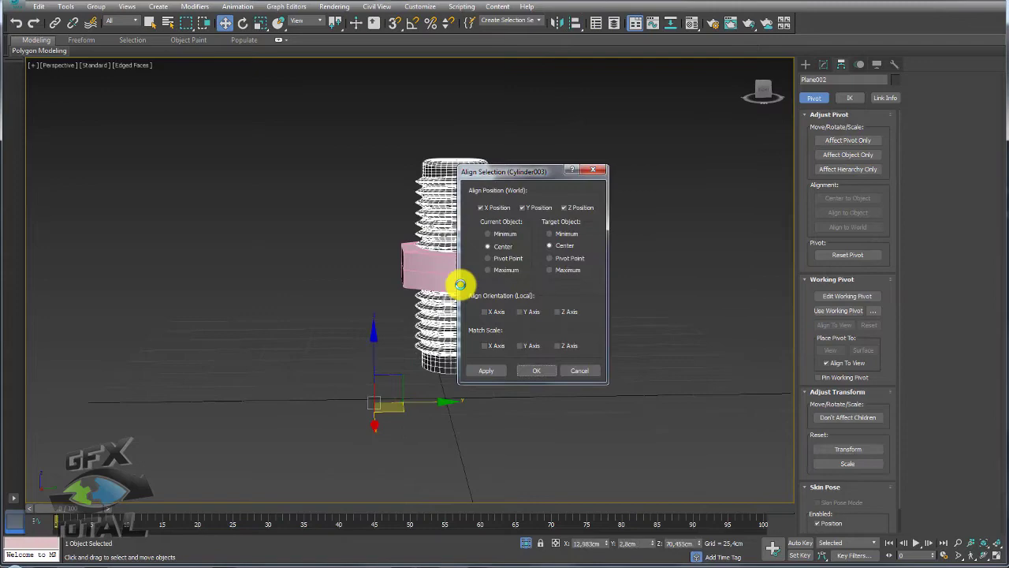
left_click(523, 367)
left_click_drag(457, 221, 452, 118)
key("r")
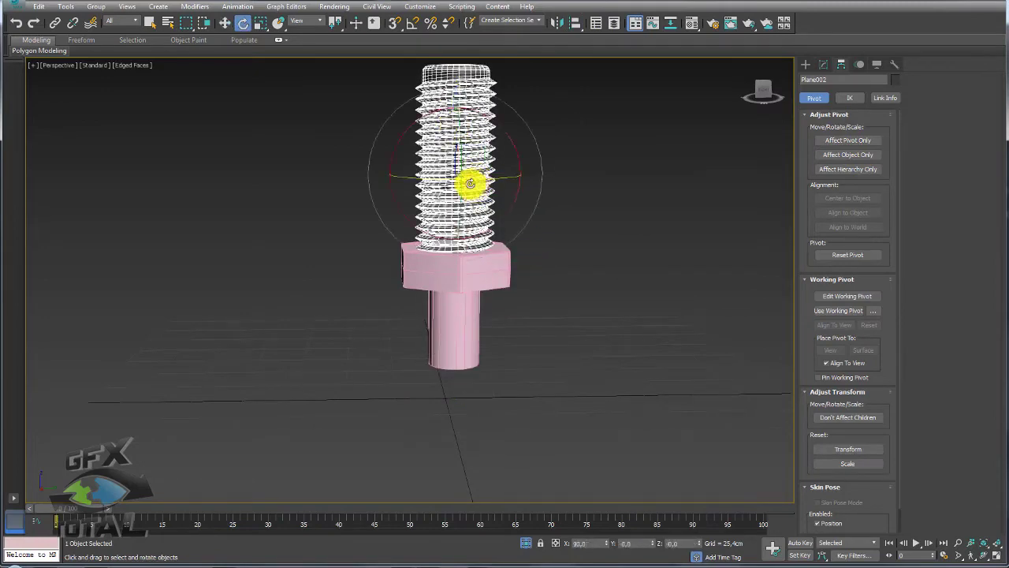
left_click_drag(444, 162, 450, 175)
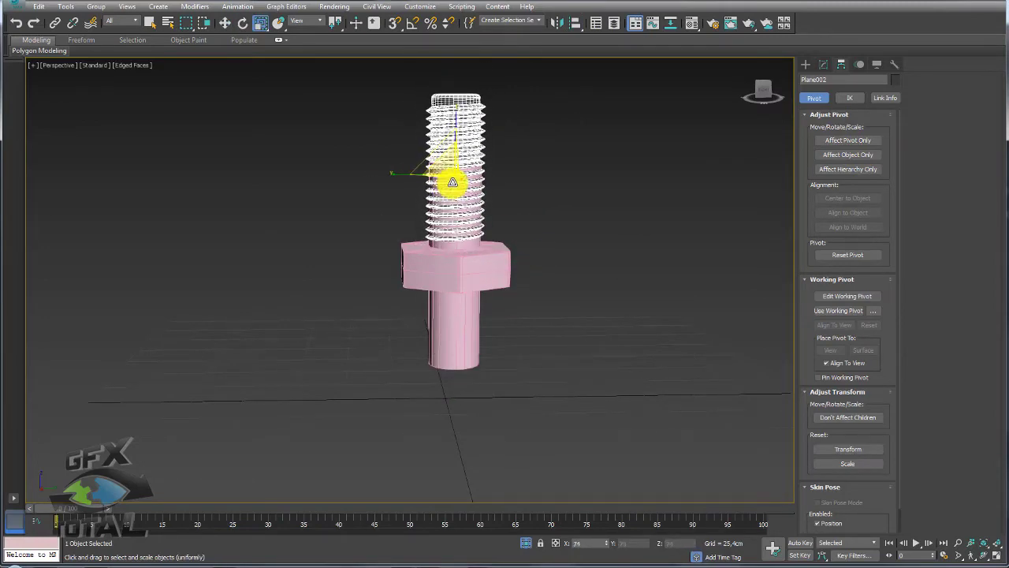
mouse_move(451, 176)
middle_mouse_down("alt")
mouse_move(451, 230)
mouse_move(473, 310)
middle_mouse_up("alt")
key("w")
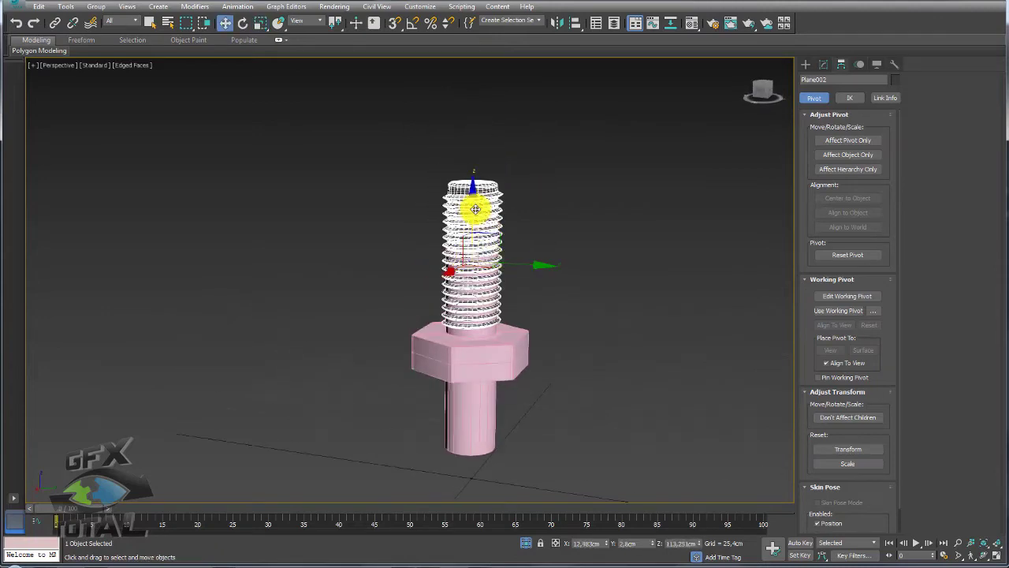
left_click_drag(473, 203, 473, 175)
left_click(474, 316)
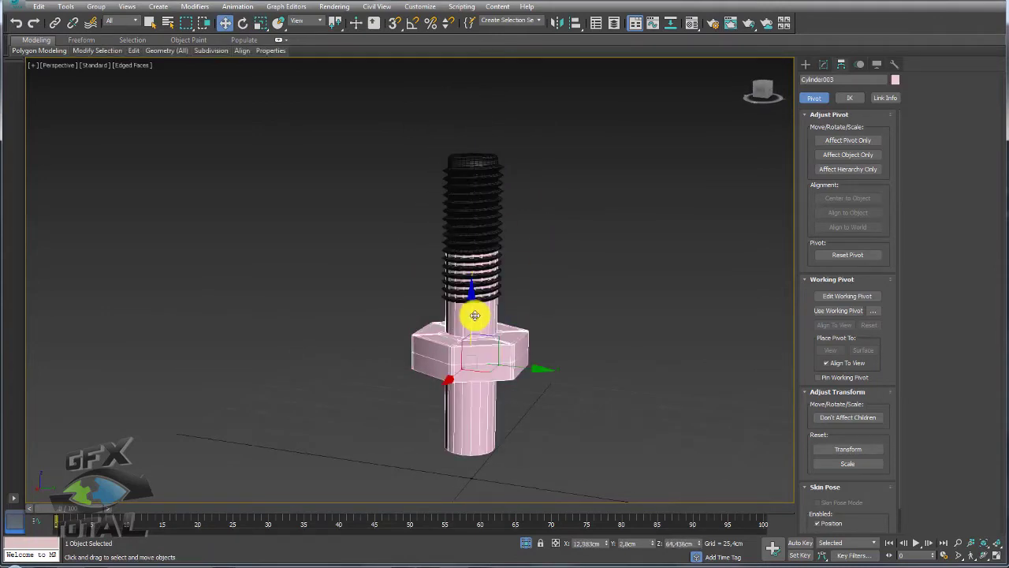
Delete the pink shank section above the nut and attach the threaded screw to it
left_click(824, 65)
left_click(847, 282)
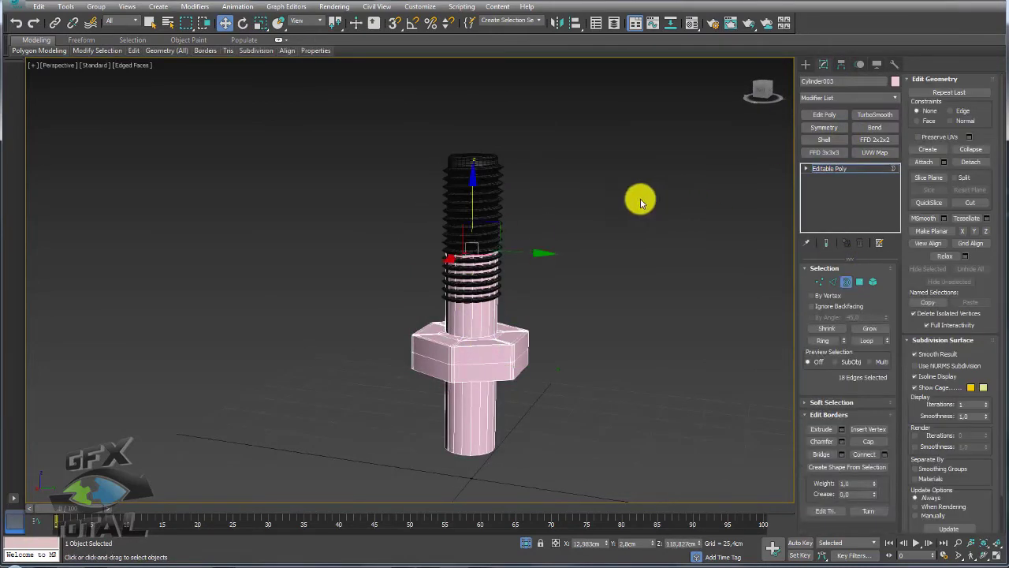
key("Delete")
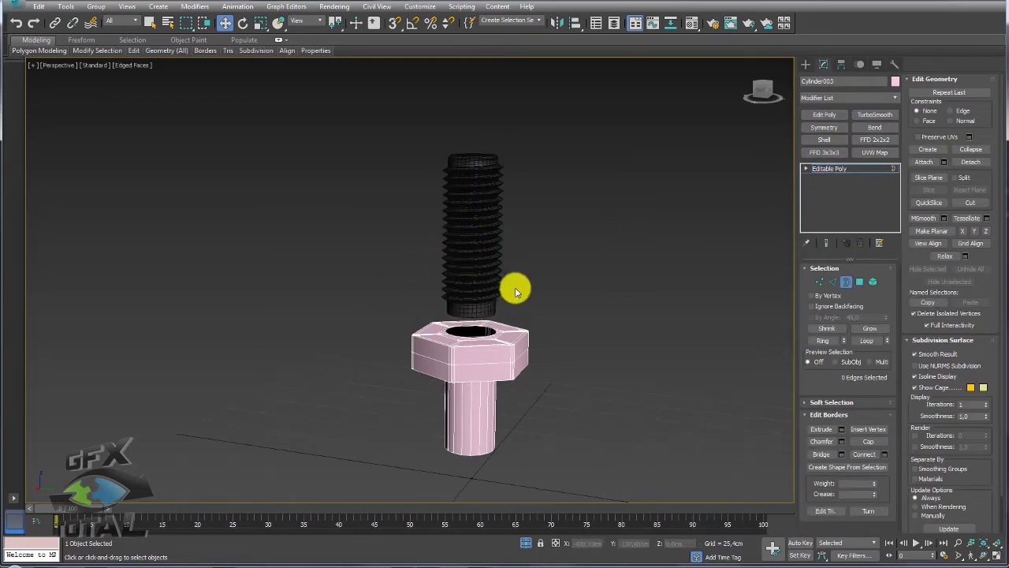
left_click(835, 170)
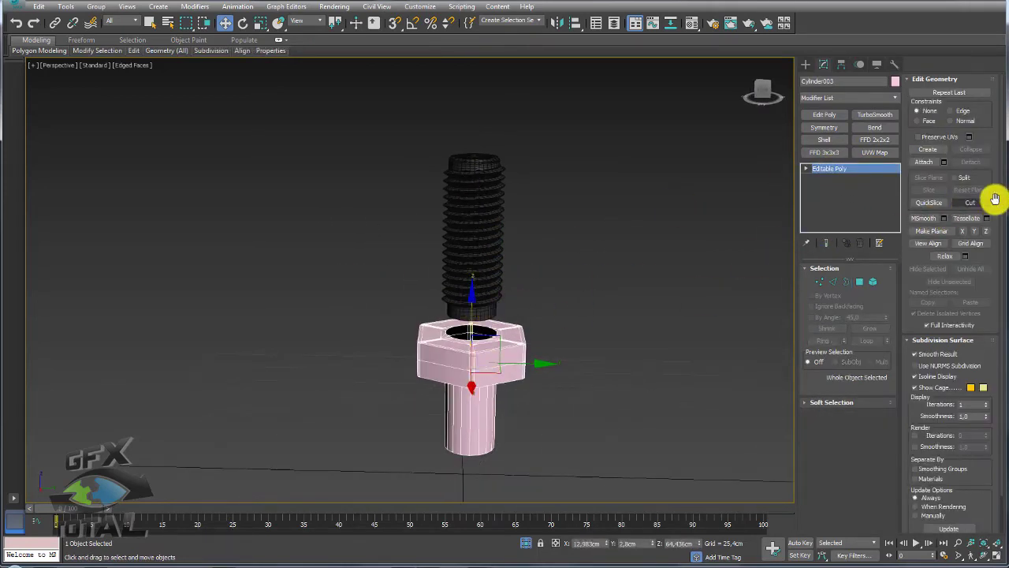
left_click(925, 163)
left_click(505, 282)
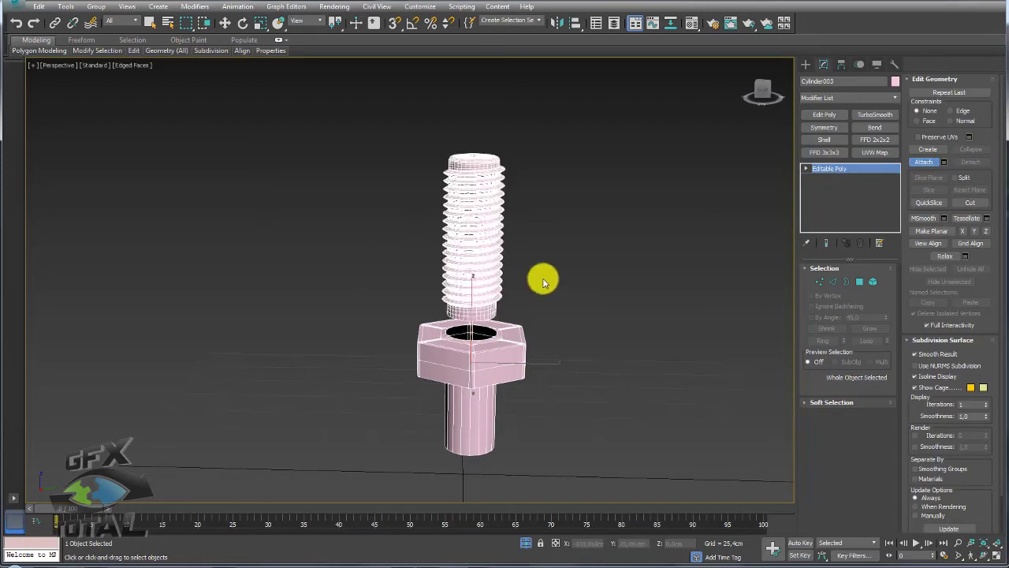
scroll(525, 296, "up", 4)
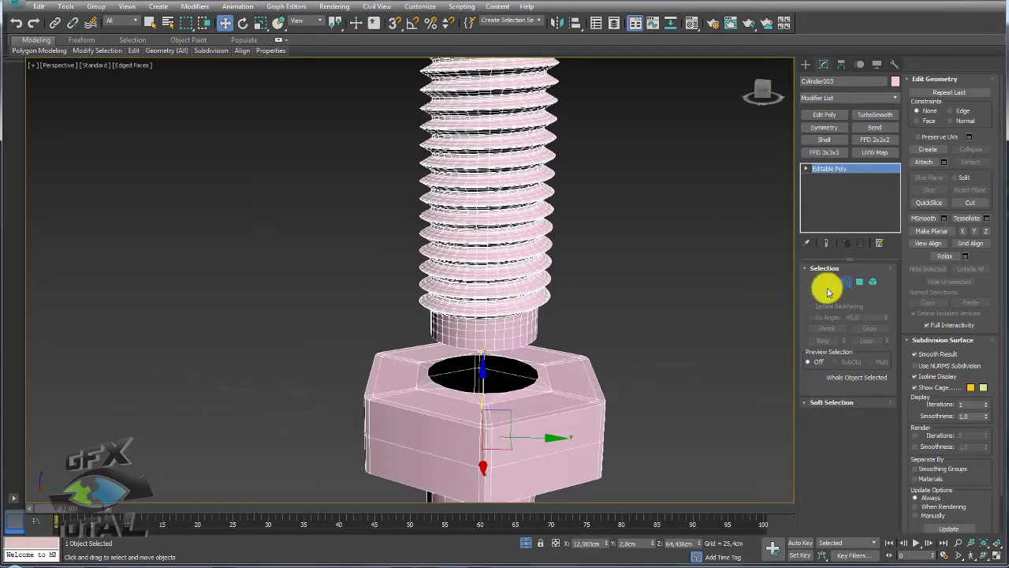
Select the nut hole's inner border ring and delete the inner cylinder
left_click(847, 282)
left_click(491, 383)
middle_click_drag(545, 378, 419, 213, "alt")
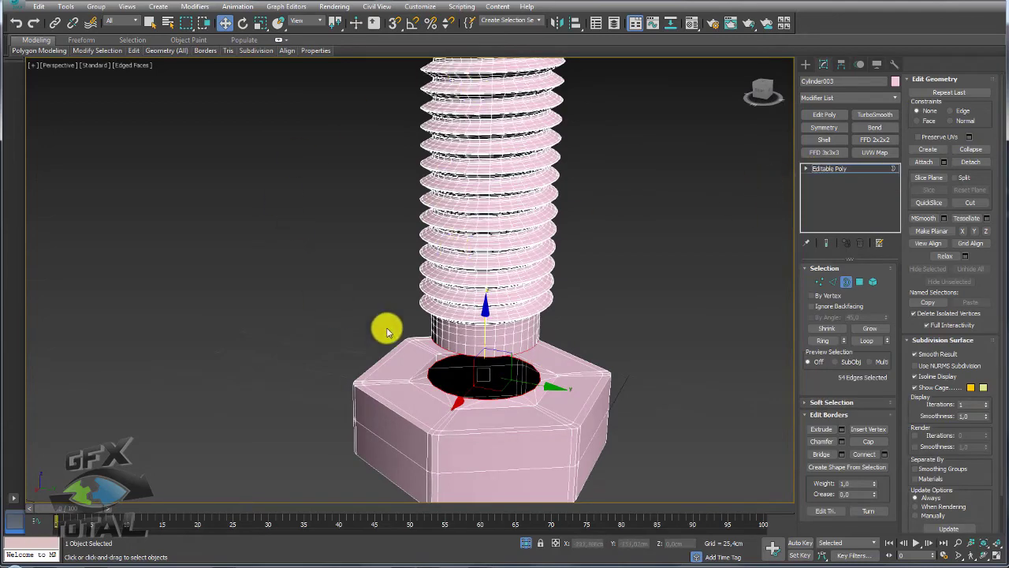
middle_click_drag(439, 303, 497, 337, "alt")
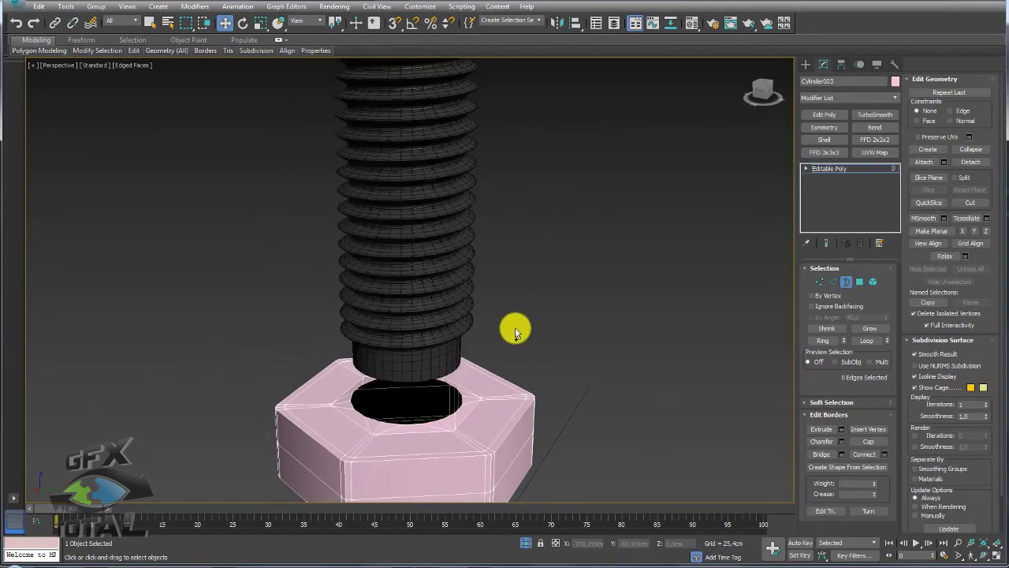
left_click(828, 169)
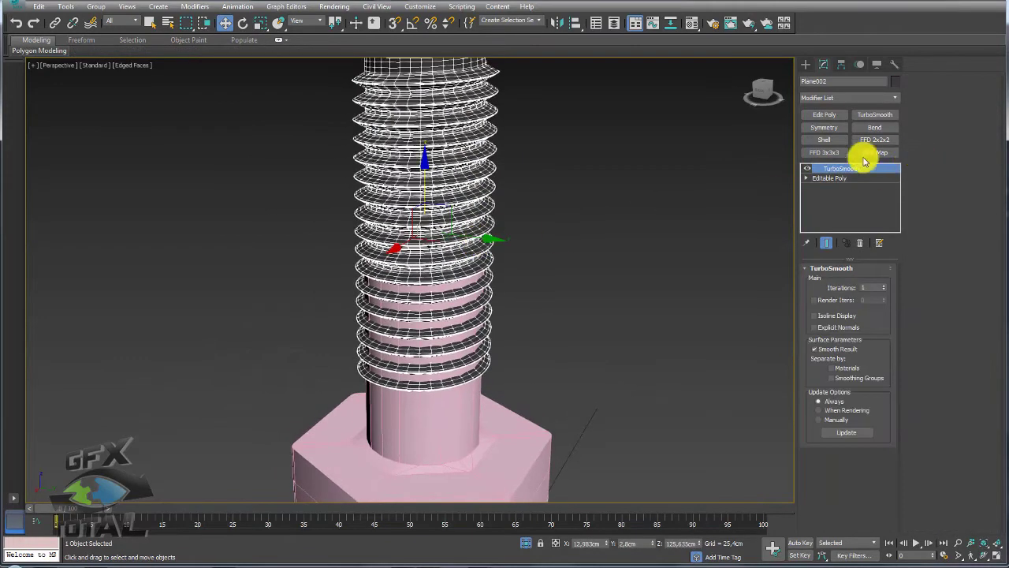
scroll(451, 329, "up", 3)
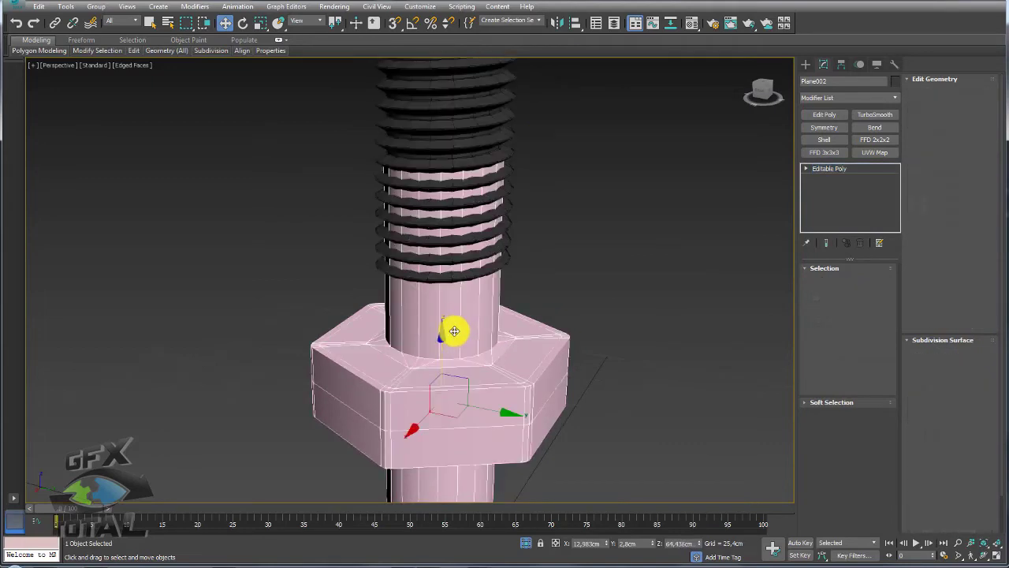
left_click(847, 284)
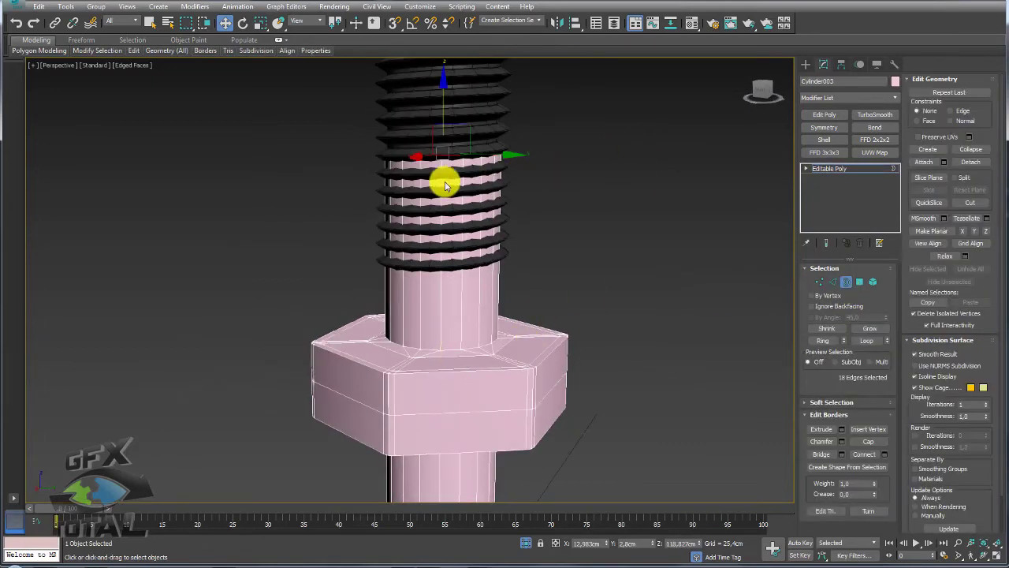
key("Delete")
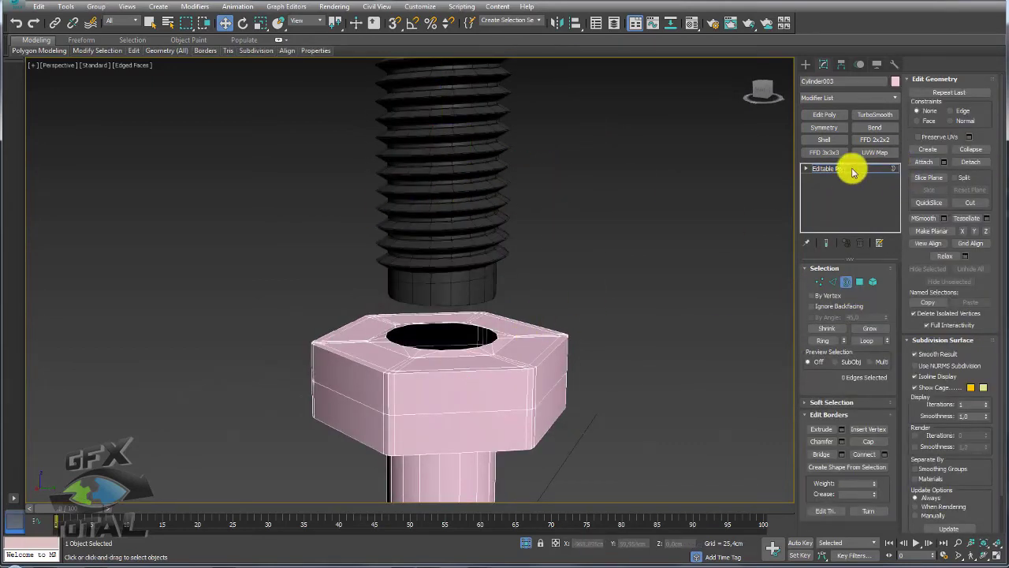
left_click(852, 169)
Attach the threaded screw and bridge its bottom border to the nut's hole border
left_click(927, 162)
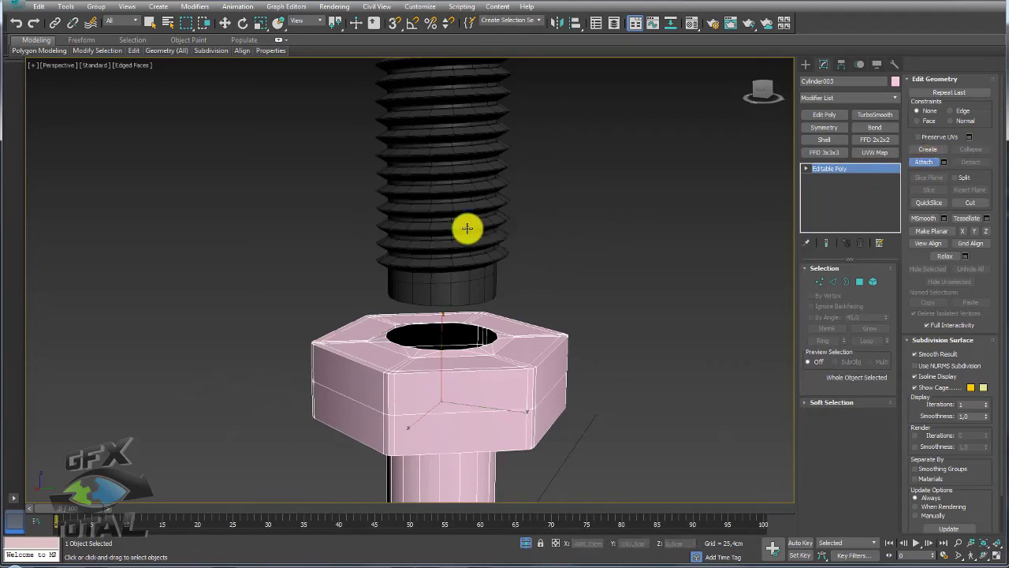
left_click(464, 225)
left_click(846, 282)
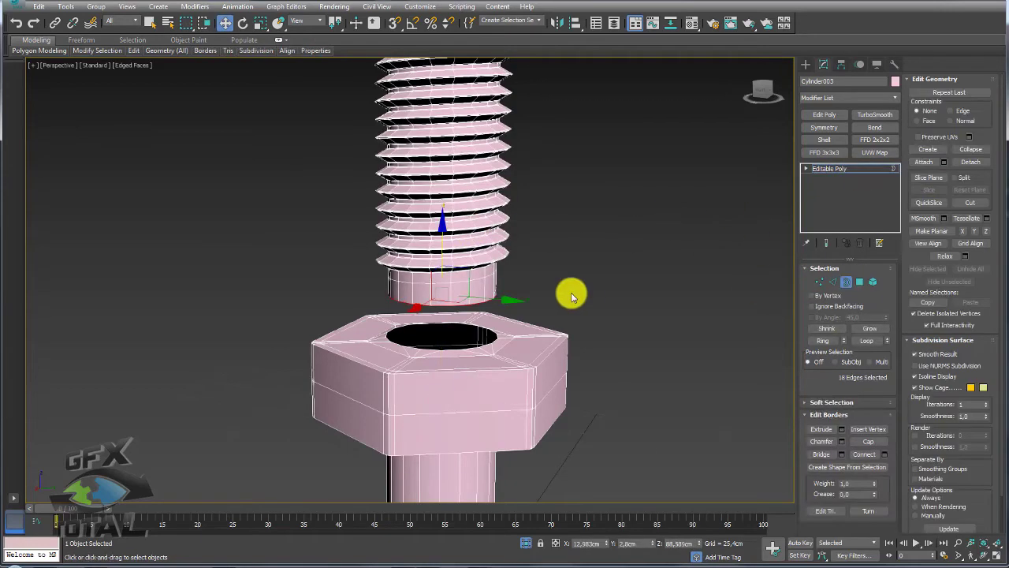
left_click(453, 347, "ctrl")
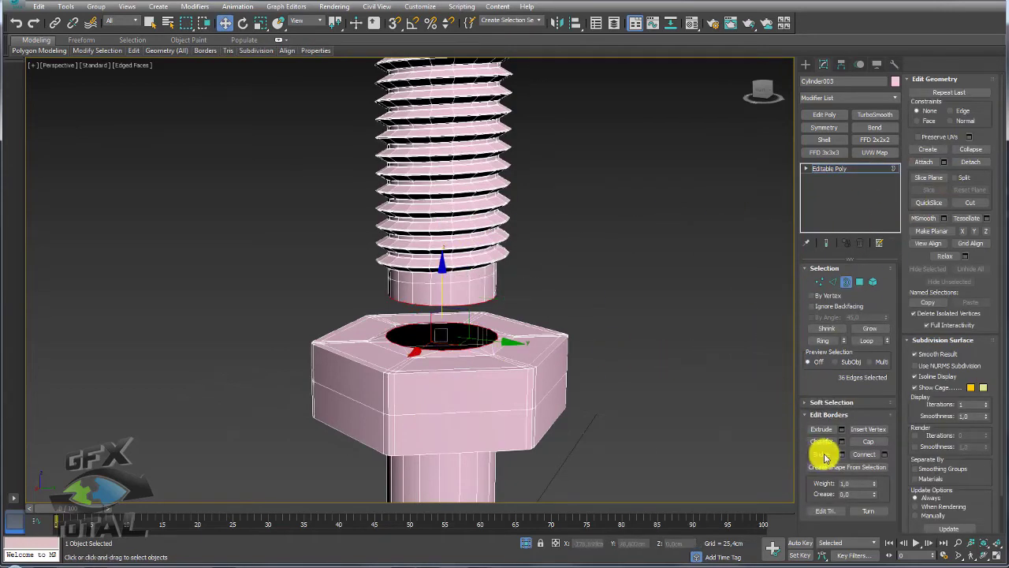
left_click(823, 455)
mouse_move(687, 398)
middle_mouse_down("alt")
mouse_move(642, 378)
mouse_move(657, 392)
mouse_move(466, 392)
mouse_move(474, 379)
middle_mouse_up("alt")
Select the threaded section's vertices and rotate them into place
left_click(822, 282)
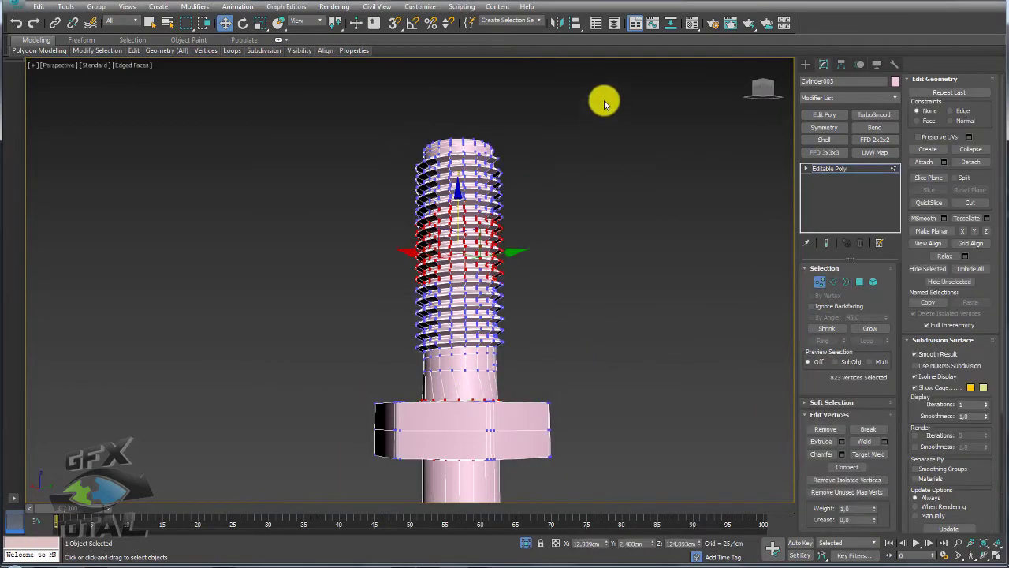
left_click_drag(310, 384, 309, 384)
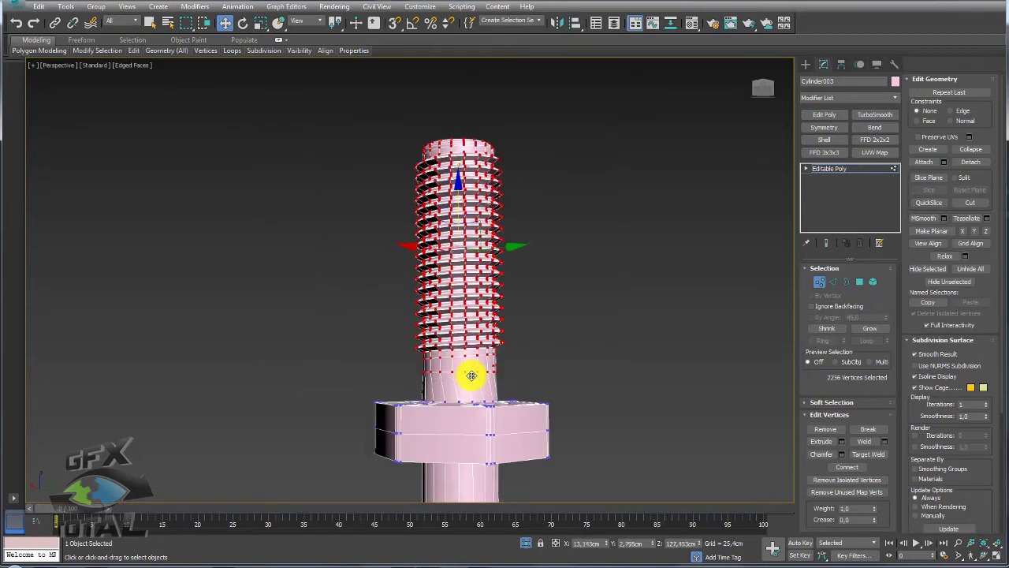
scroll(468, 376, "up", 2)
scroll(478, 360, "up", 3)
scroll(499, 241, "down", 2)
key("e")
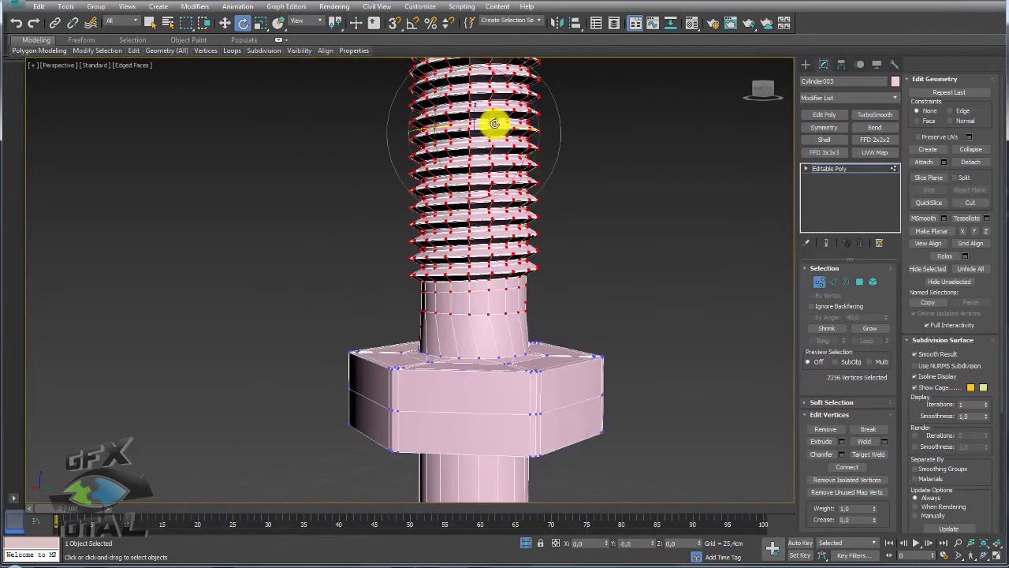
left_click_drag(495, 124, 507, 124)
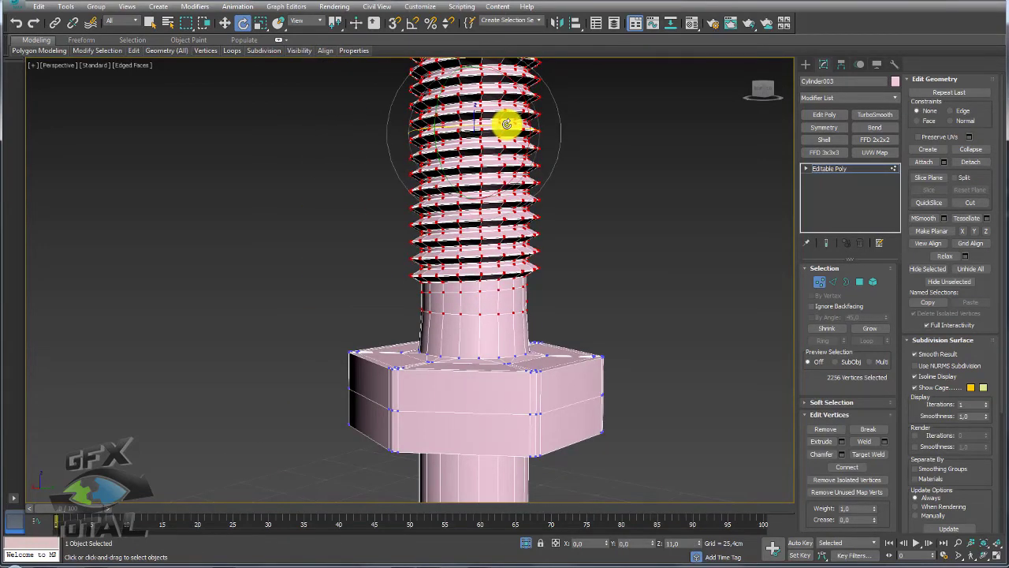
mouse_move(507, 124)
middle_mouse_down("alt")
mouse_move(534, 207)
mouse_move(576, 207)
mouse_move(597, 273)
middle_mouse_up("alt")
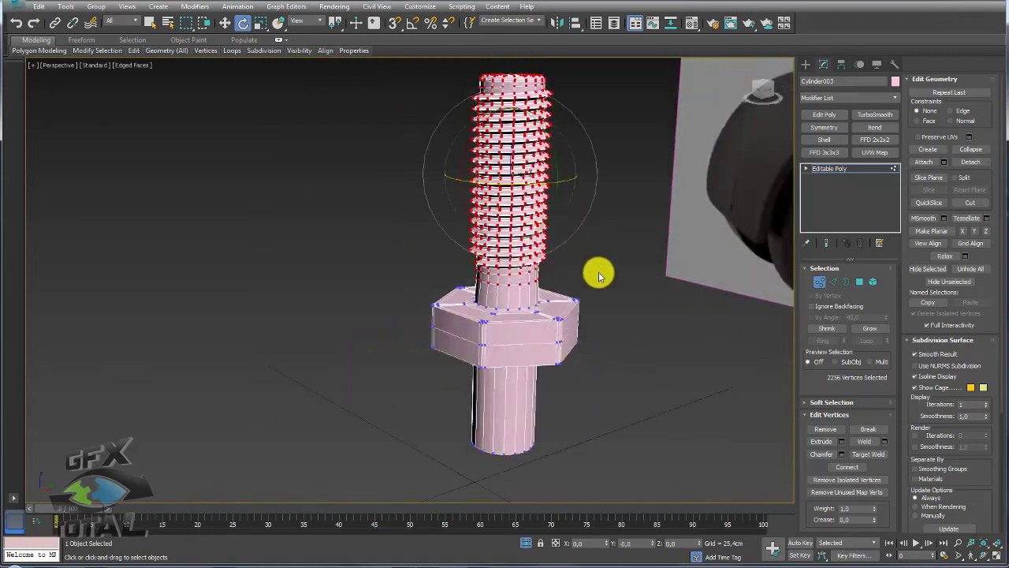
left_click(829, 169)
middle_click_drag(758, 237, 696, 298, "alt")
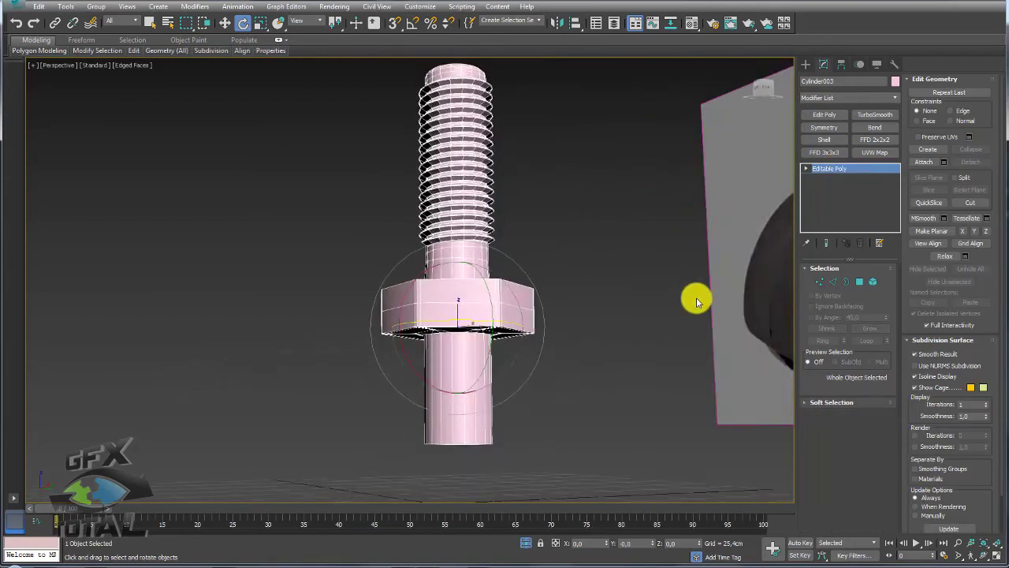
Select the lower shank's bottom polygon ring, grow it up to the nut, and scale it outward
left_click(834, 284)
left_click(481, 450)
left_click(859, 284, "ctrl")
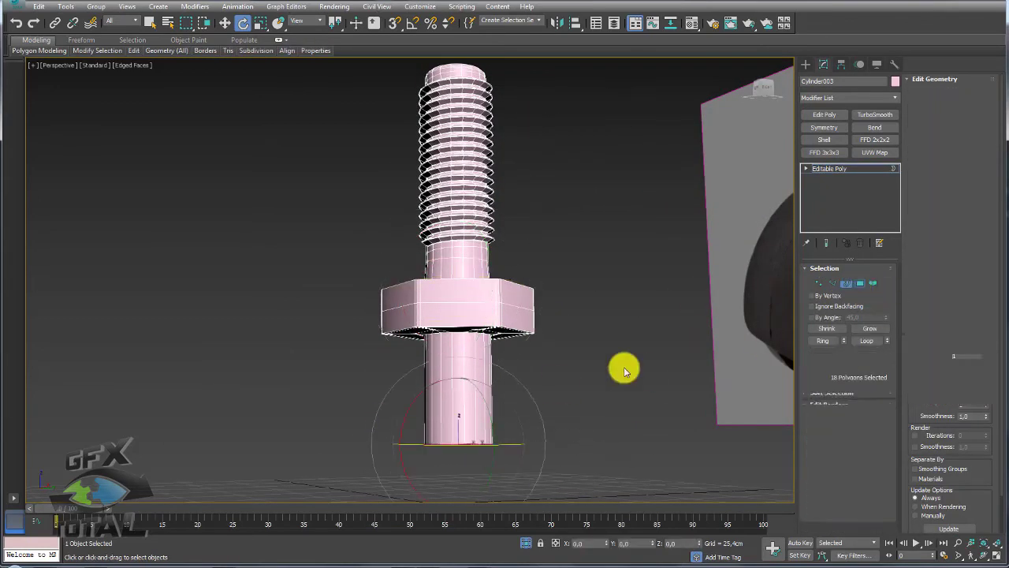
middle_click_drag(624, 366, 523, 354, "alt")
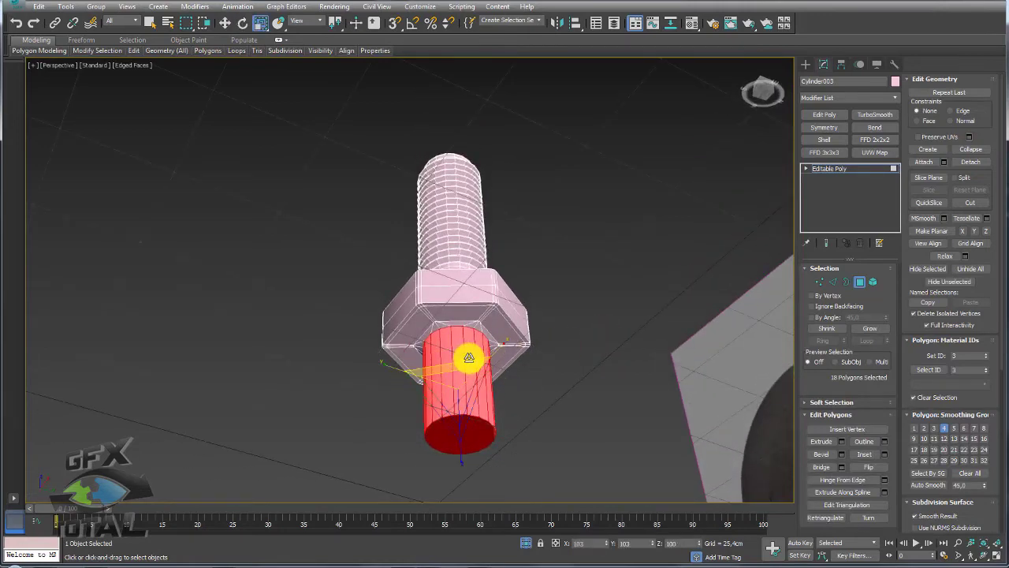
left_click(867, 328)
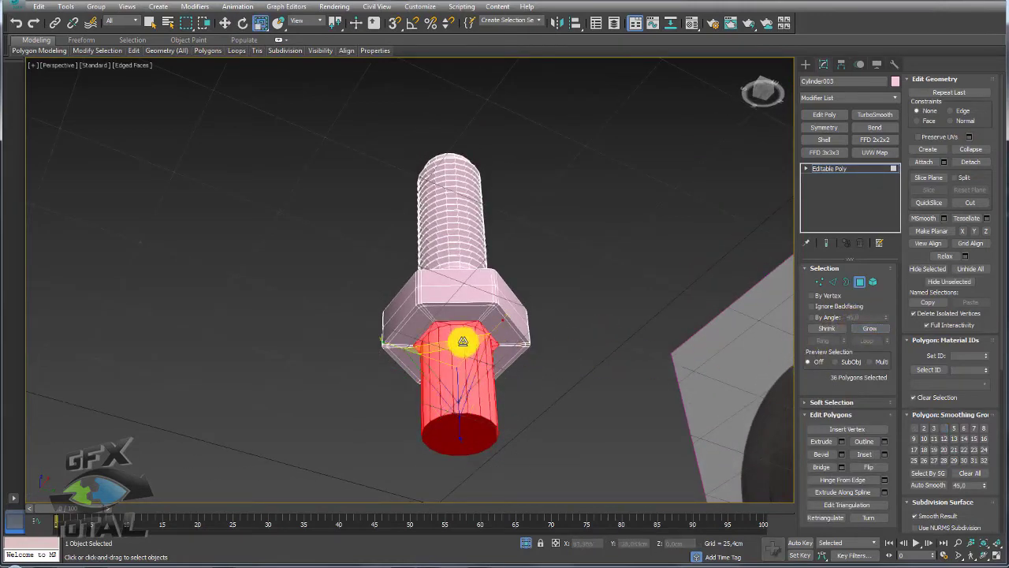
left_click_drag(463, 341, 477, 331)
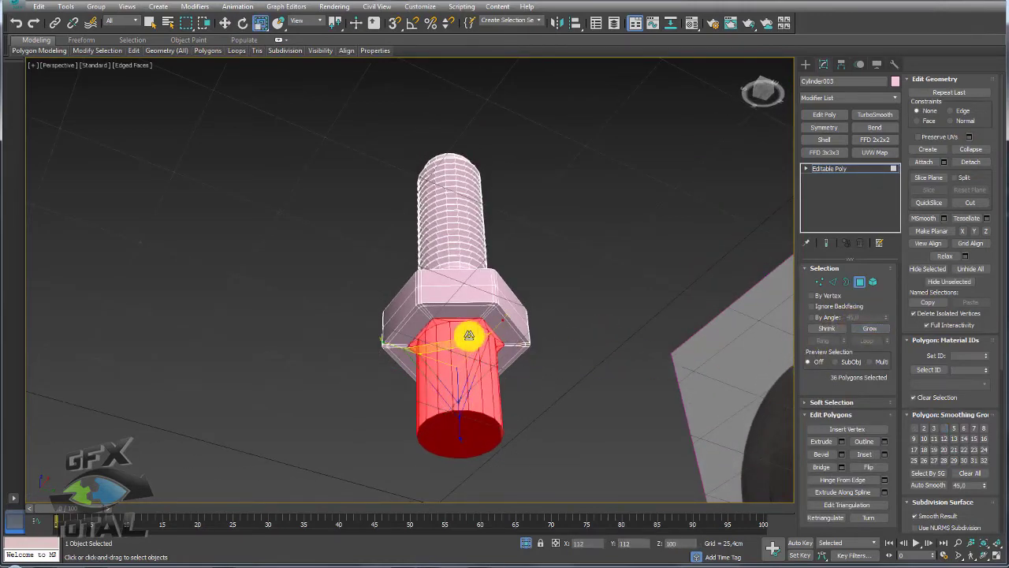
left_click(834, 172)
scroll(603, 331, "down", 5)
mouse_move(541, 531)
middle_mouse_down("alt")
mouse_move(514, 465)
mouse_move(552, 405)
mouse_move(620, 368)
mouse_move(734, 402)
mouse_move(439, 368)
mouse_move(618, 181)
mouse_move(610, 103)
mouse_move(574, 22)
middle_mouse_up("alt")
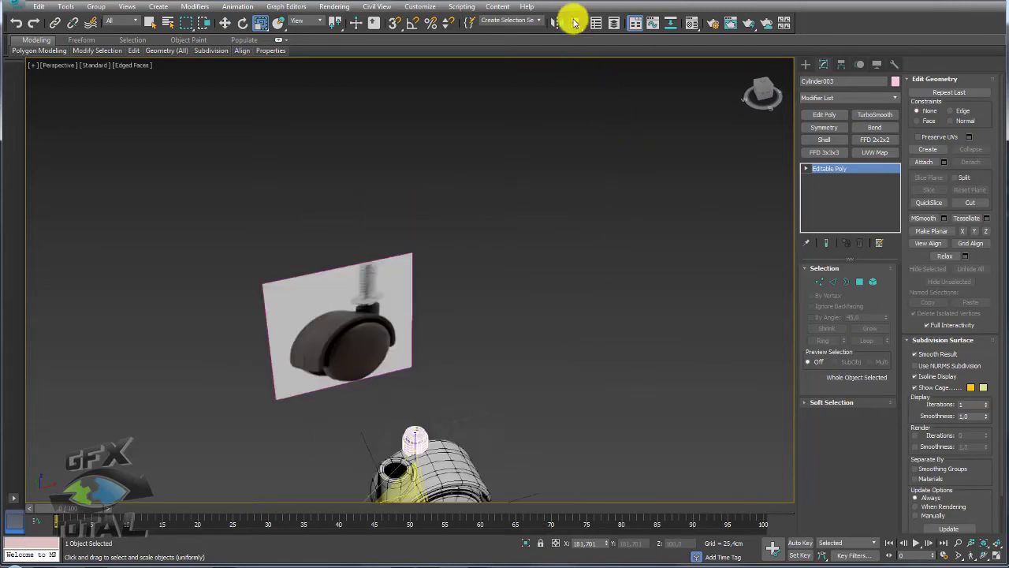
Align the bolt centre-to-centre with the caster
left_click(575, 25)
left_click(445, 469)
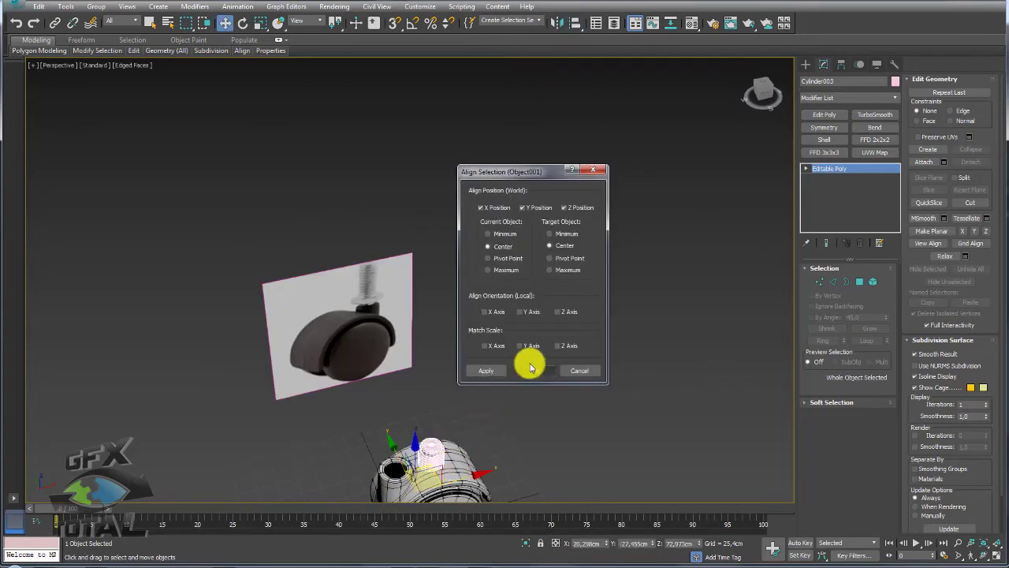
left_click(541, 376)
mouse_move(482, 451)
middle_mouse_down("alt")
mouse_move(484, 316)
mouse_move(458, 274)
middle_mouse_up("alt")
scroll(418, 268, "up", 3)
Raise the bolt above the caster stem and shrink it to match the reference photo
key("r")
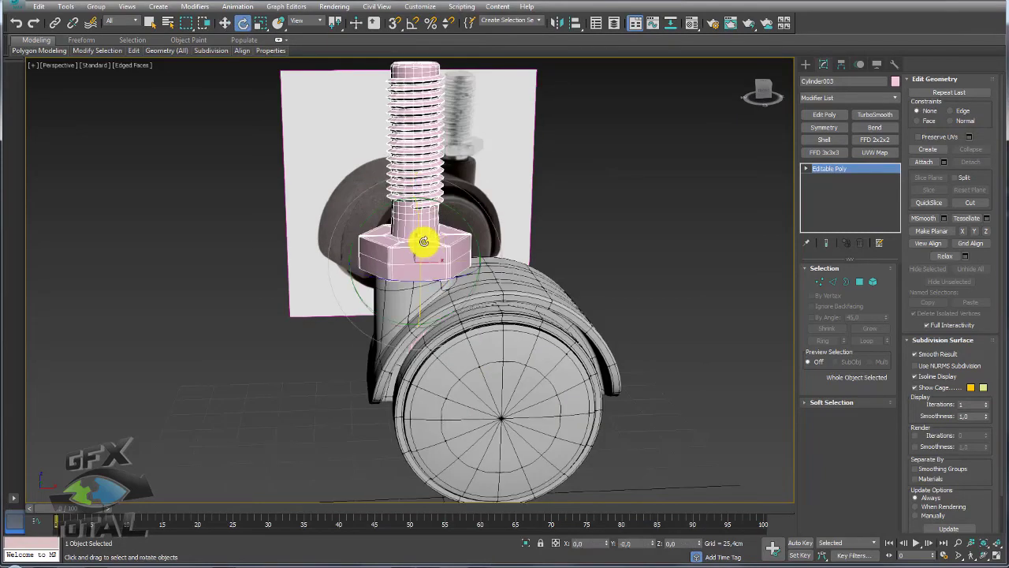
key("w")
middle_click_drag(413, 254, 420, 287, "alt")
mouse_move(426, 254)
left_mouse_down()
mouse_move(420, 226)
mouse_move(419, 248)
left_mouse_up()
key("r")
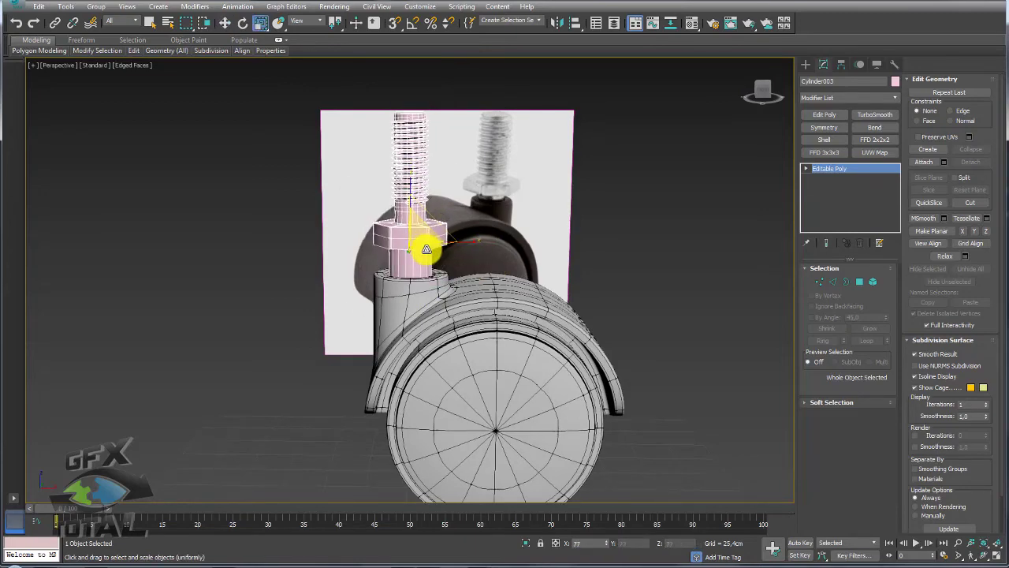
mouse_move(419, 248)
middle_mouse_down("alt")
mouse_move(465, 282)
mouse_move(421, 275)
middle_mouse_up("alt")
key("w")
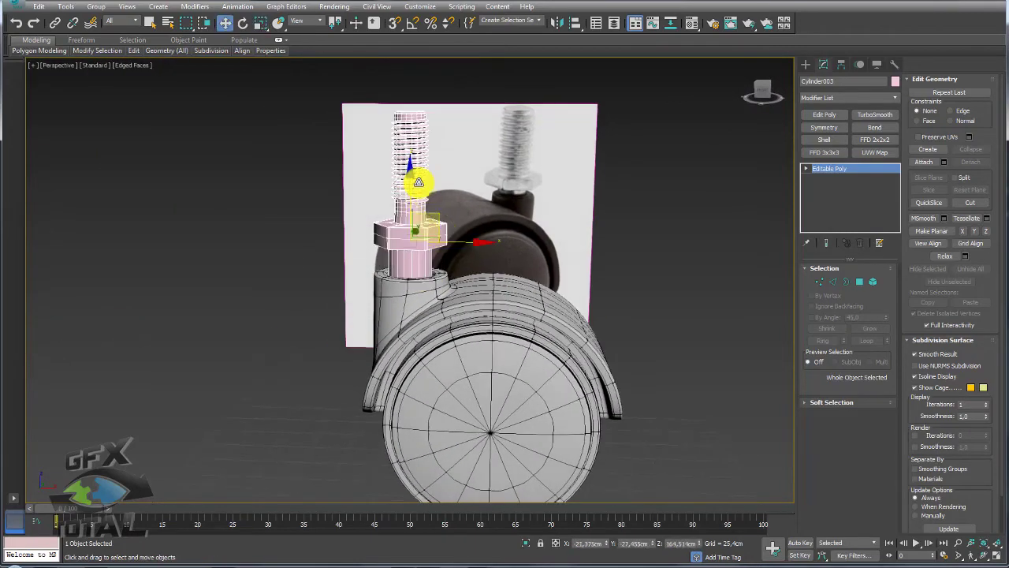
middle_click_drag(412, 197, 433, 244, "alt")
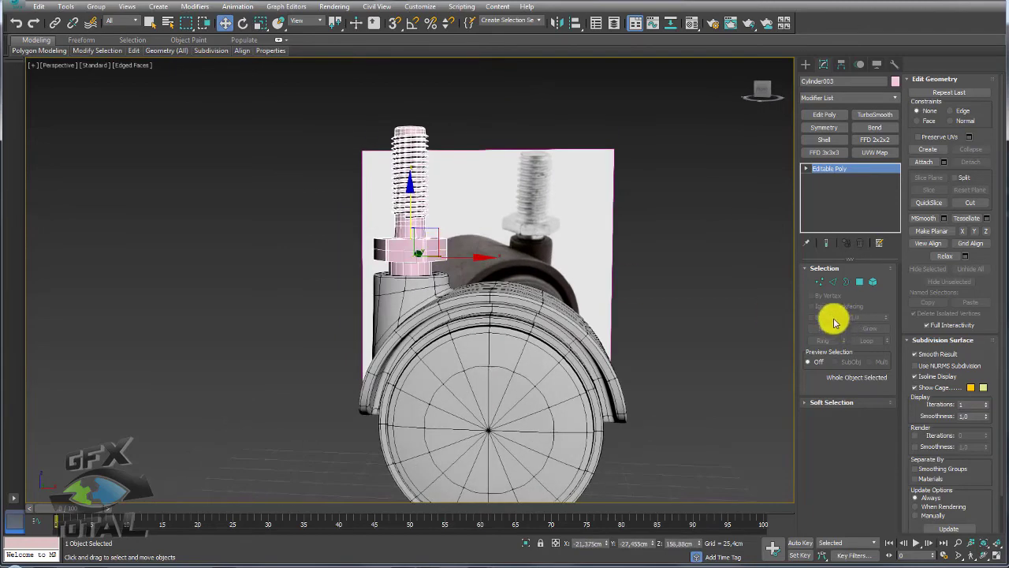
Select the nut's vertices for scaling, then return to the Editable Poly top level
key("1")
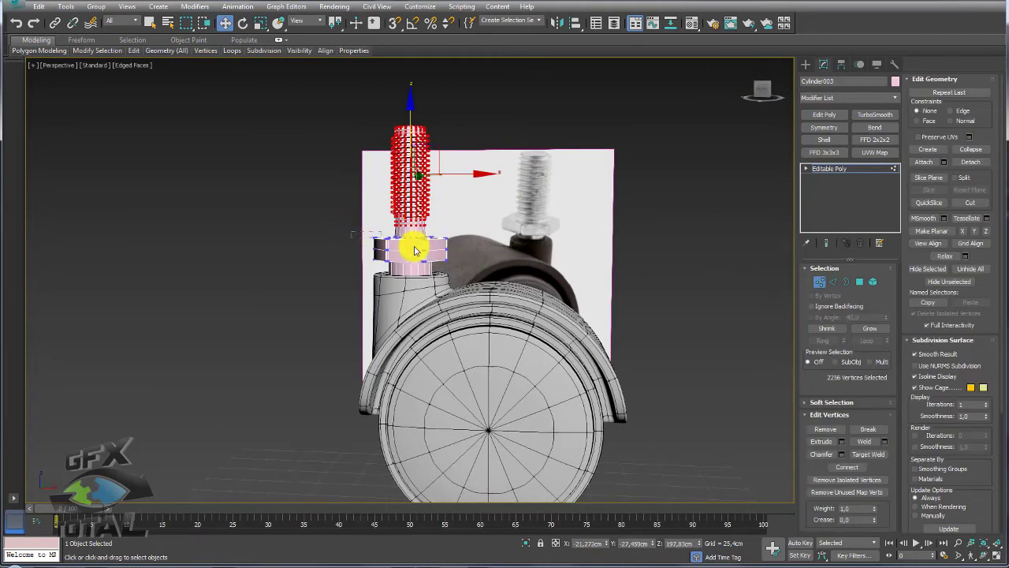
left_click_drag(351, 234, 489, 272)
key("r")
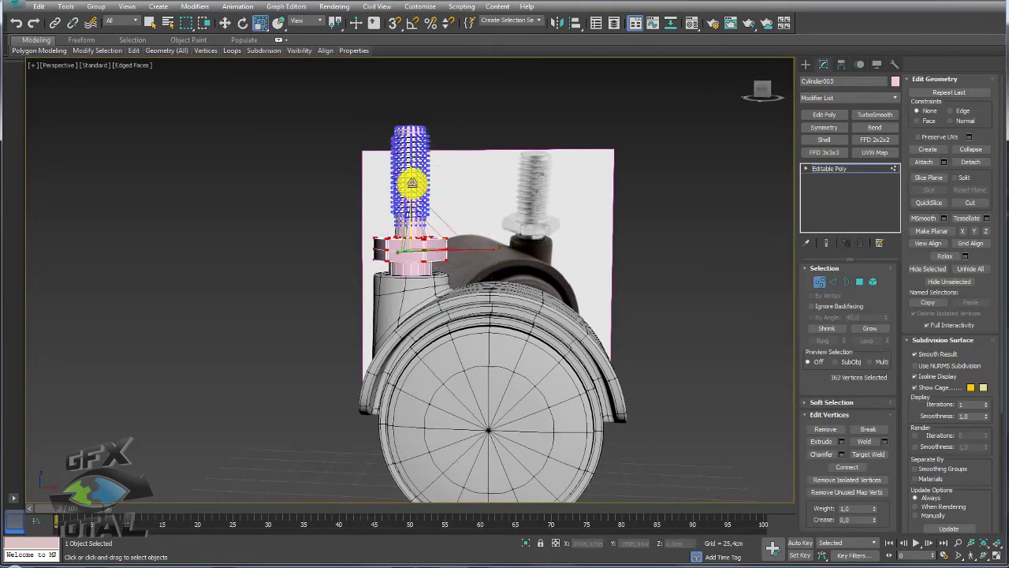
left_click(838, 169)
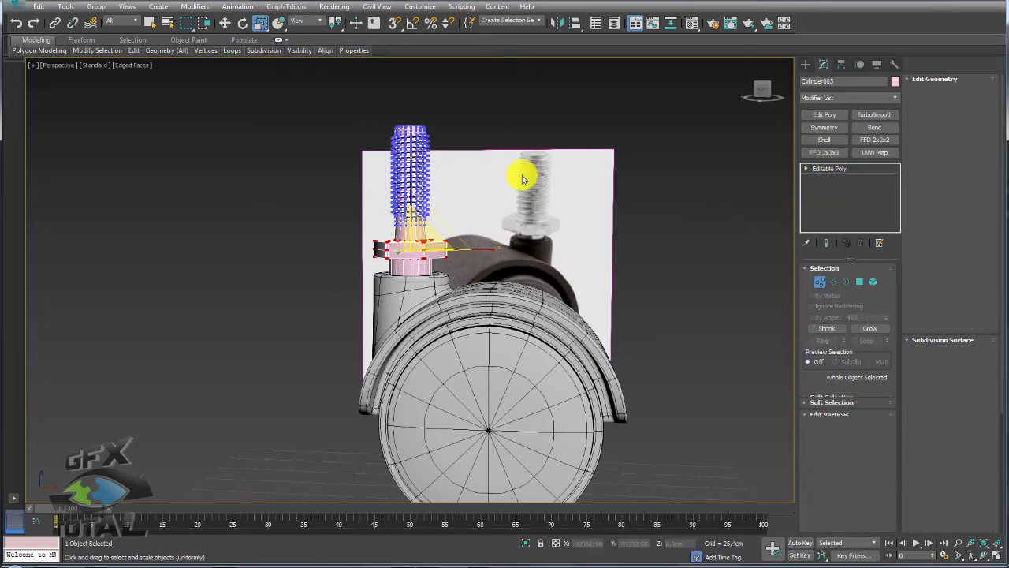
Recolour the bolt from pink to grey using the object colour swatch, checking the Material Editor
key("w")
middle_click_drag(428, 233, 405, 246, "alt")
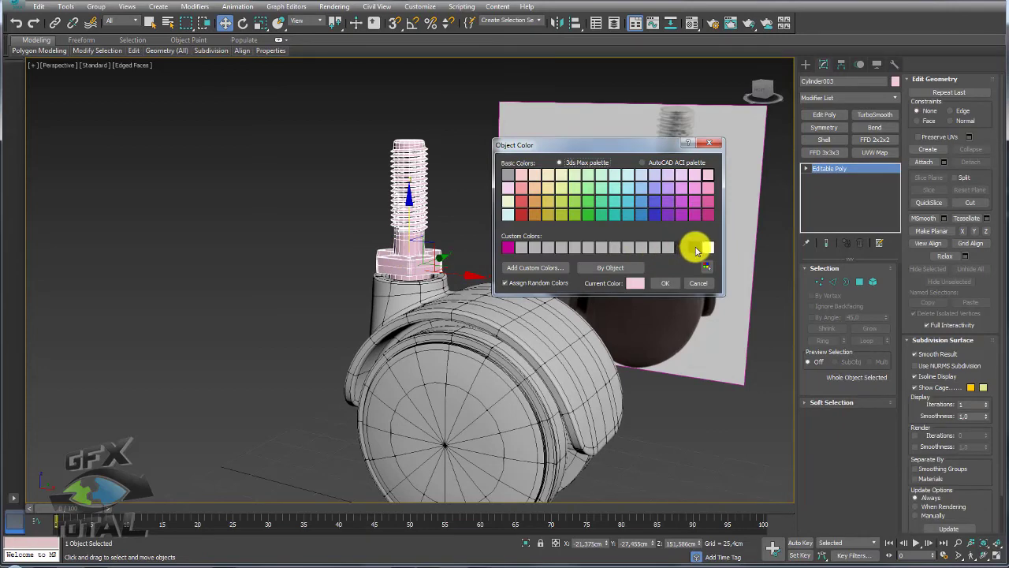
left_click(665, 283)
left_click(690, 25)
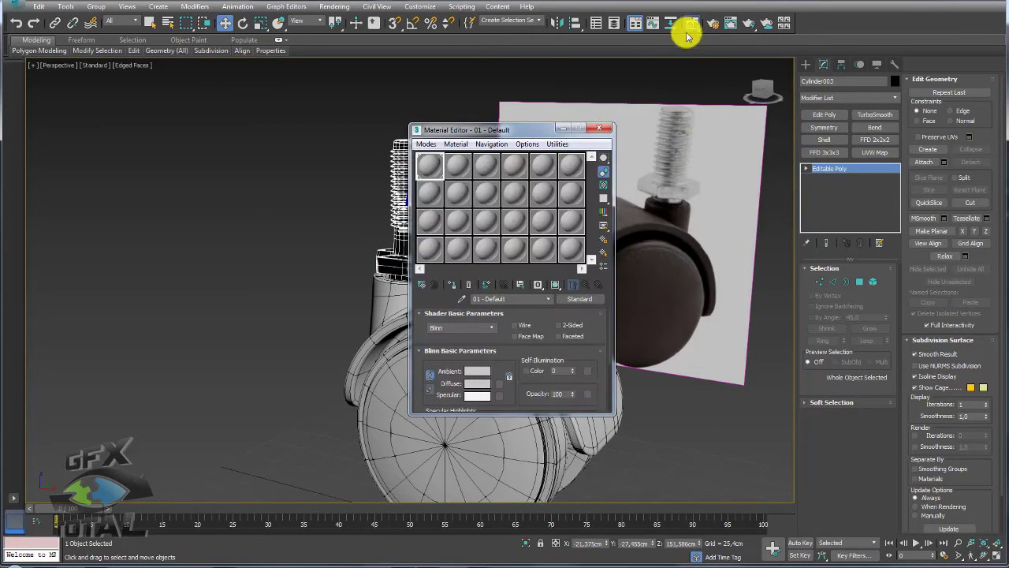
left_click(604, 129)
left_click(447, 151)
left_click(412, 259)
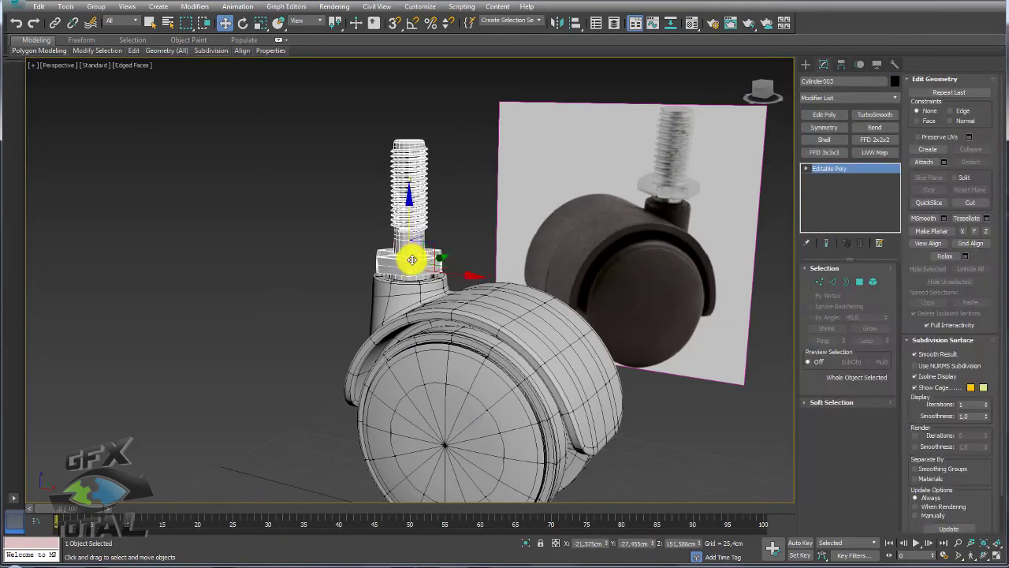
middle_click_drag(412, 259, 570, 335, "alt")
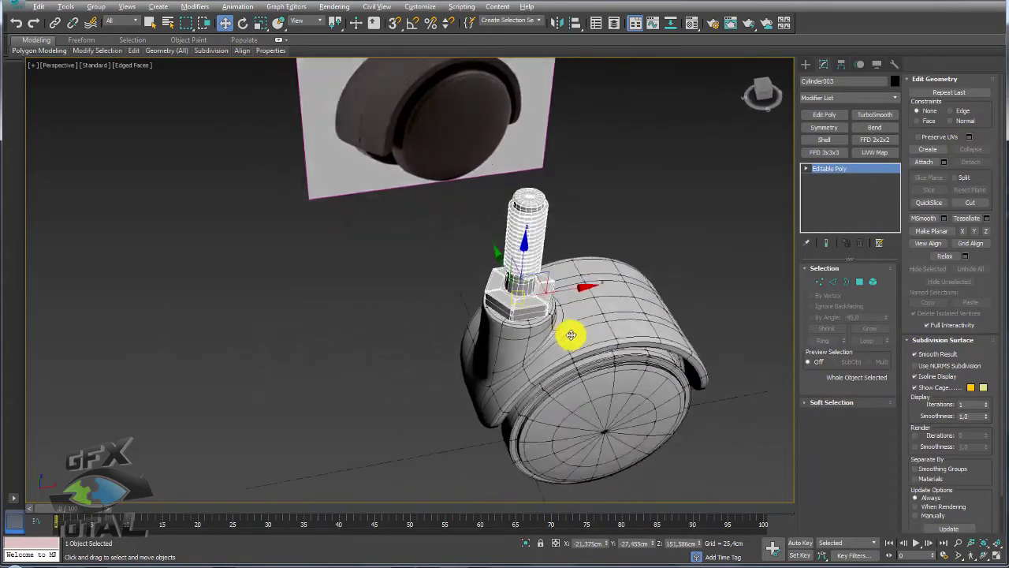
scroll(523, 304, "up", 5)
key("r")
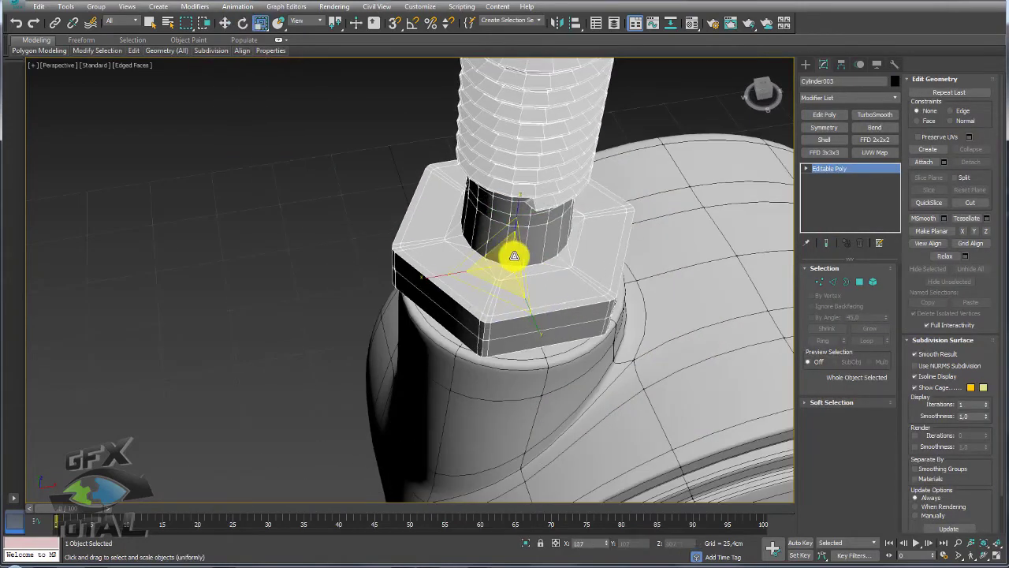
scroll(514, 256, "down", 5)
mouse_move(552, 289)
middle_mouse_down("alt")
mouse_move(577, 273)
mouse_move(396, 187)
middle_mouse_up("alt")
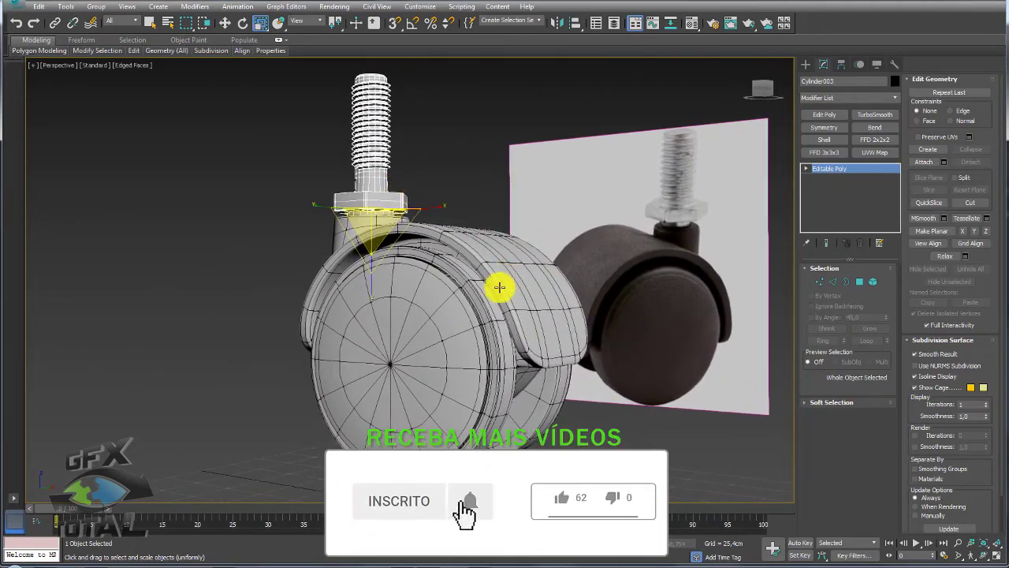
scroll(512, 394, "up", 3)
scroll(465, 403, "down", 5)
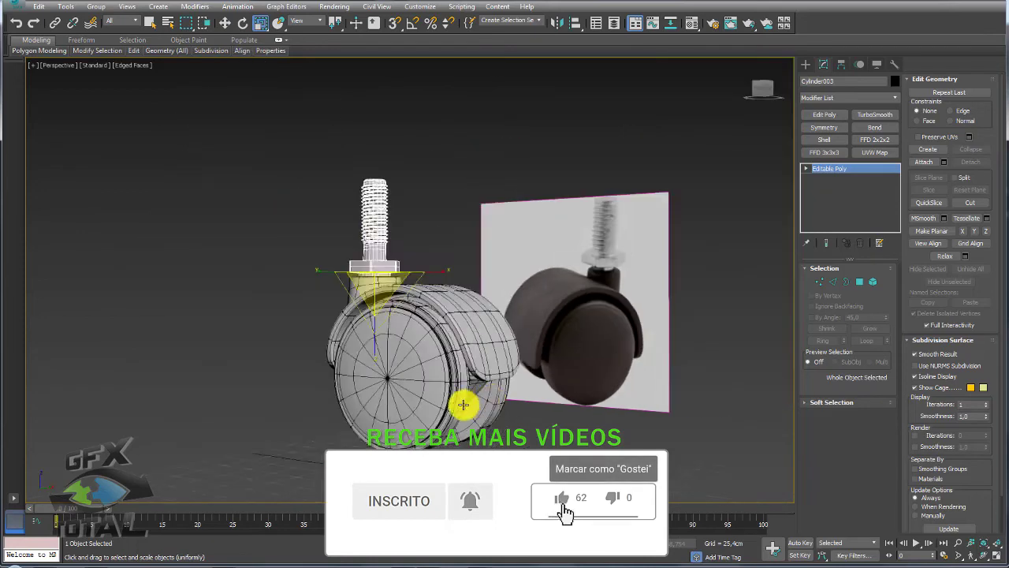
mouse_move(463, 404)
middle_mouse_down("alt")
mouse_move(474, 395)
mouse_move(619, 428)
mouse_move(570, 439)
mouse_move(345, 413)
middle_mouse_up("alt")
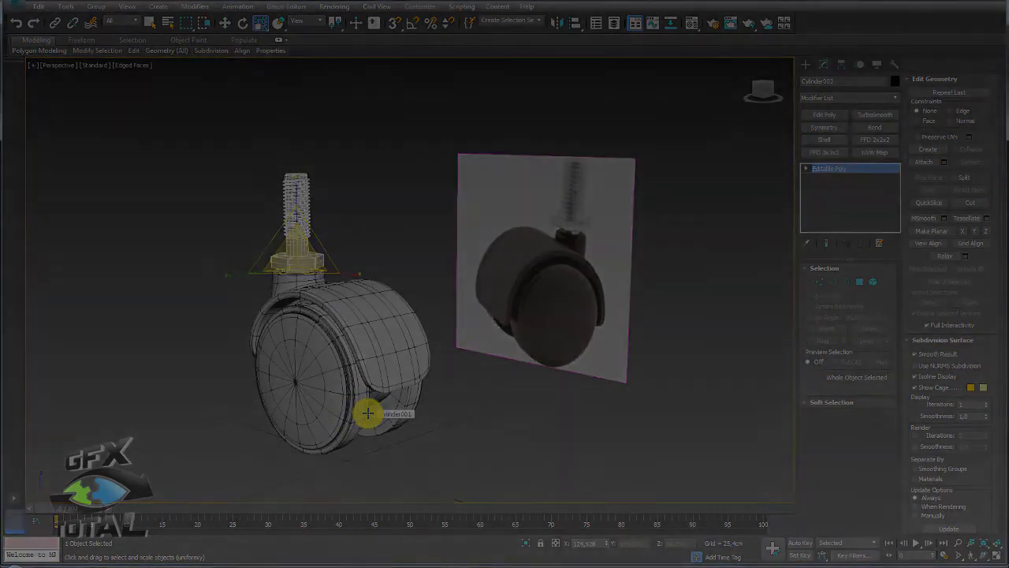